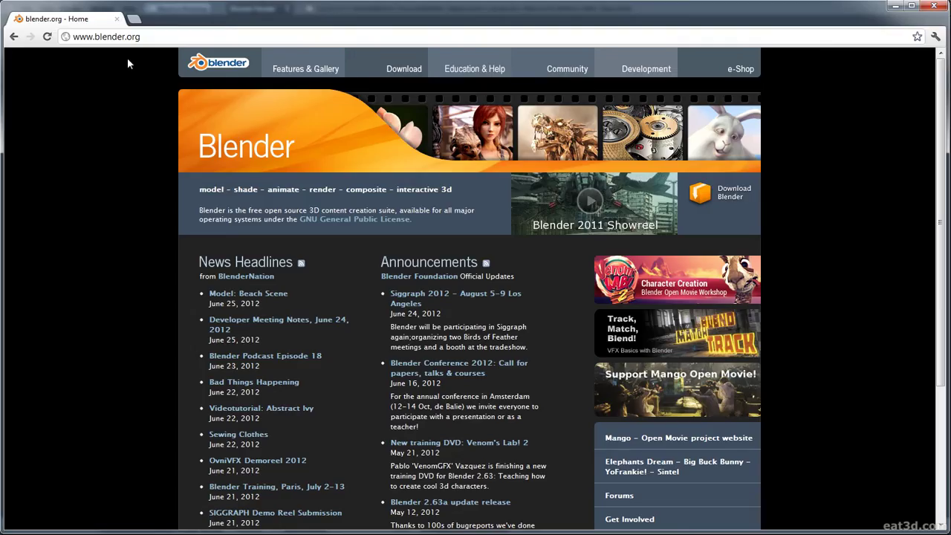
# Step: Open blender.org's Download page and scroll through the Blender 2.63a platform listings
pyautogui.click(727, 200)
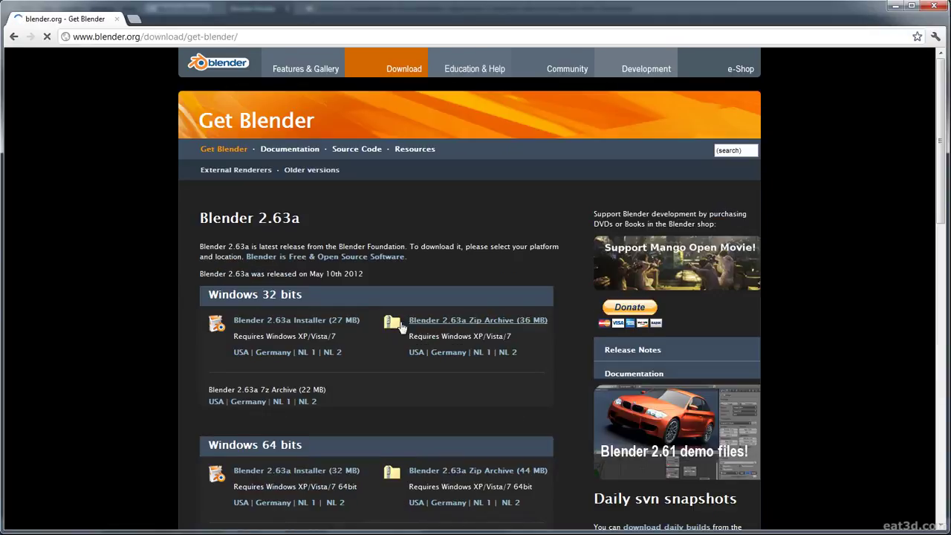
pyautogui.scroll(-1, 252, 303)
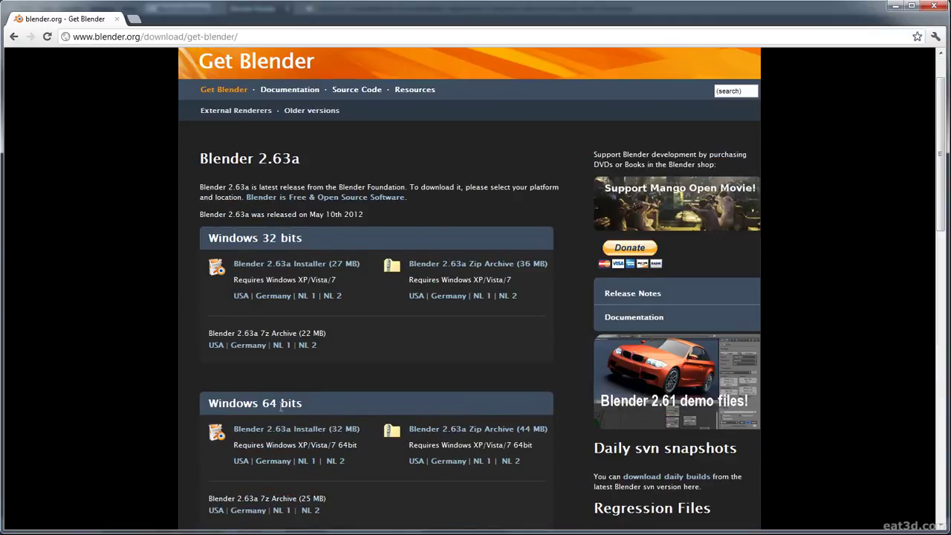
pyautogui.scroll(-1, 287, 294)
pyautogui.scroll(-8, 288, 296)
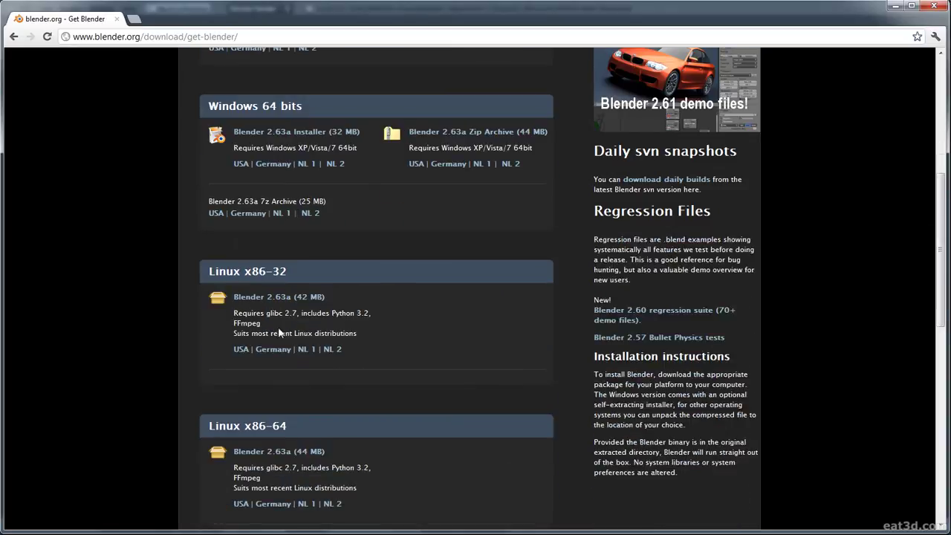
pyautogui.scroll(-4, 237, 409)
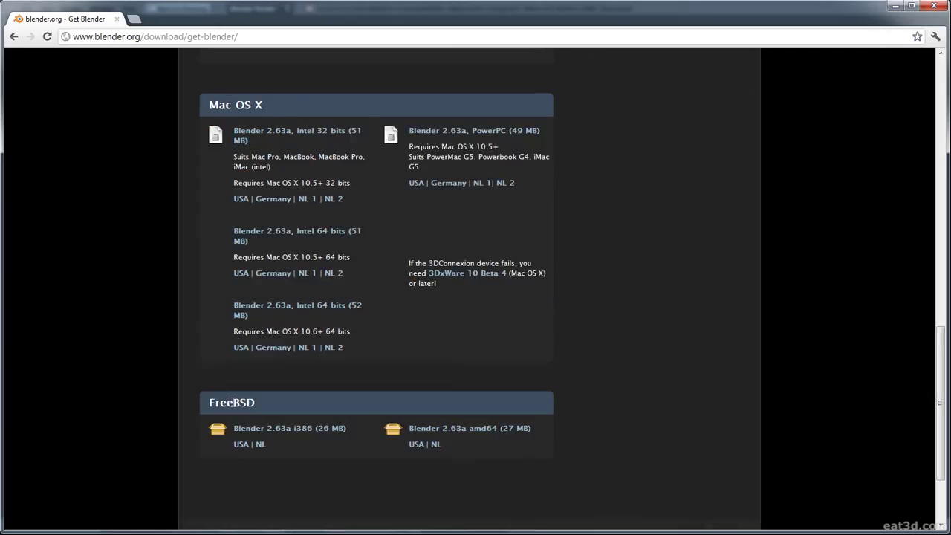
pyautogui.scroll(14, 241, 423)
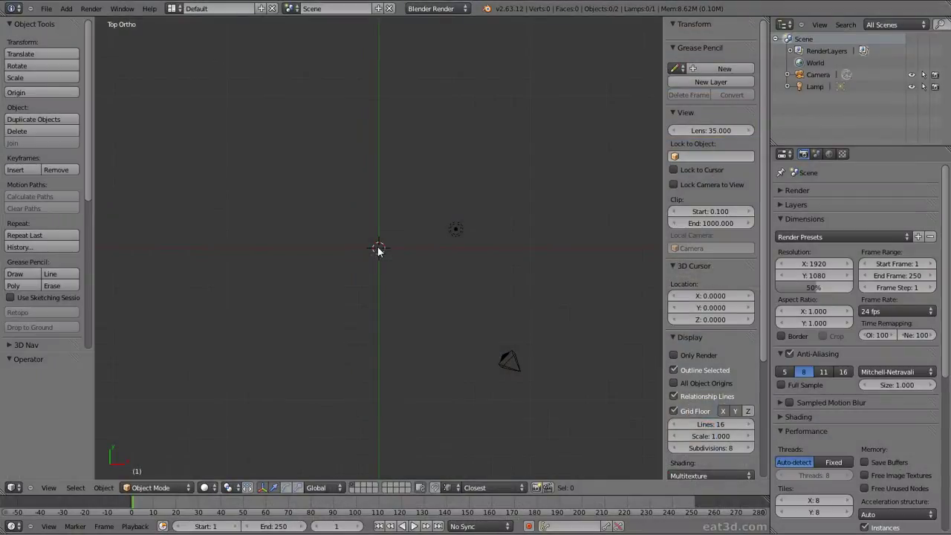
# Step: Add a circle mesh with 6 vertices, making a hexagon
pyautogui.press('space')
pyautogui.moveTo(378, 262)
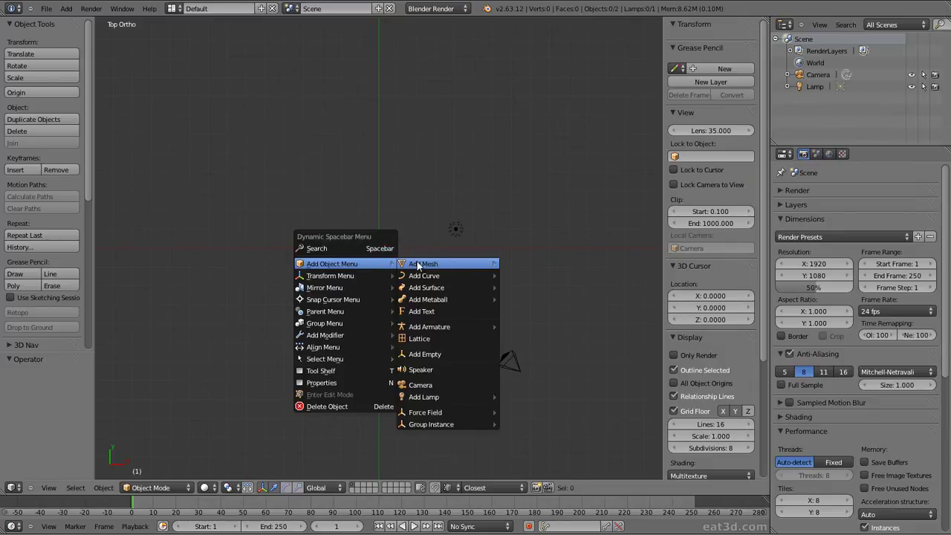
pyautogui.moveTo(418, 265)
pyautogui.click(519, 287)
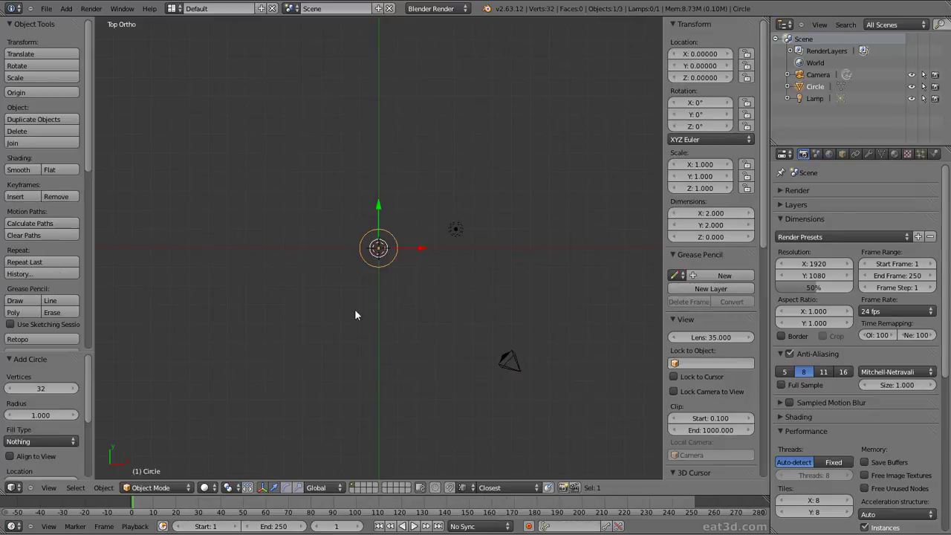
pyautogui.click(43, 388)
pyautogui.write('6')
pyautogui.press('Return')
# Step: In Edit Mode, move the hexagon 1 unit up Y and duplicate a copy 2 units down
pyautogui.scroll(5, 356, 292)
pyautogui.press('Tab')
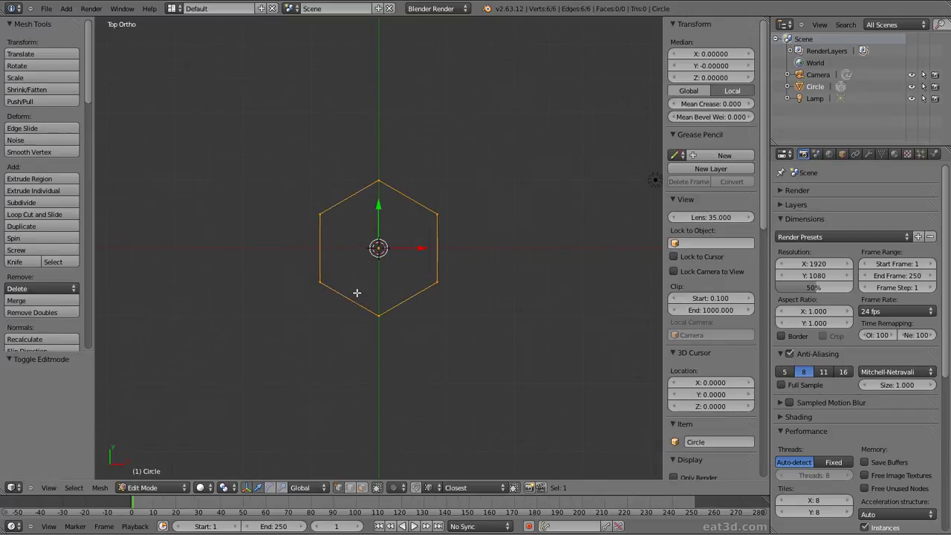
pyautogui.write('gy1')
pyautogui.press('Return')
pyautogui.hotkey('shift', 'd')
pyautogui.press('Escape')
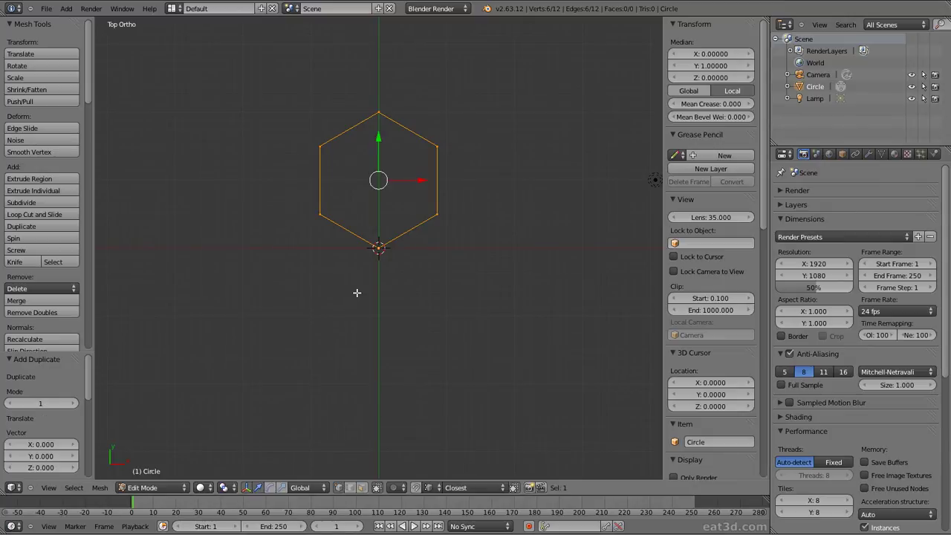
pyautogui.write('gy-2')
pyautogui.press('Return')
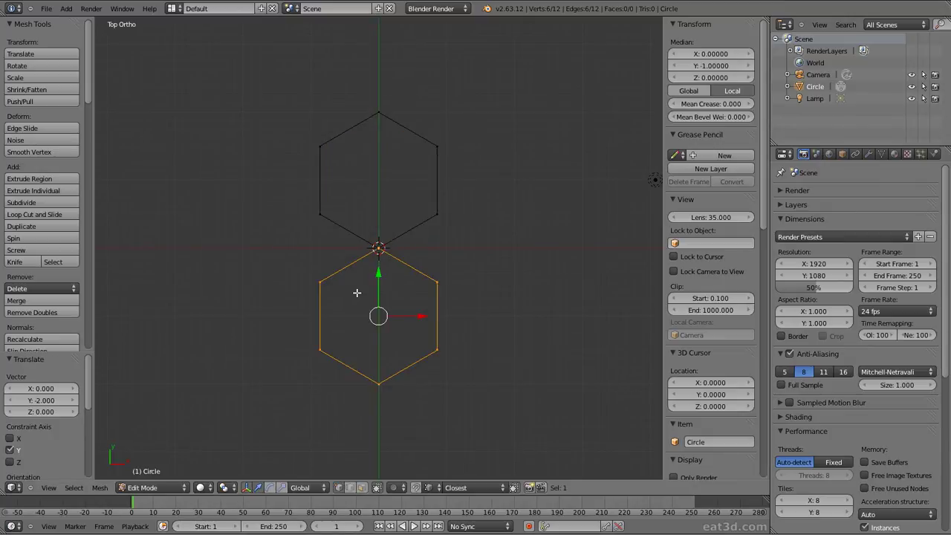
pyautogui.press('a')
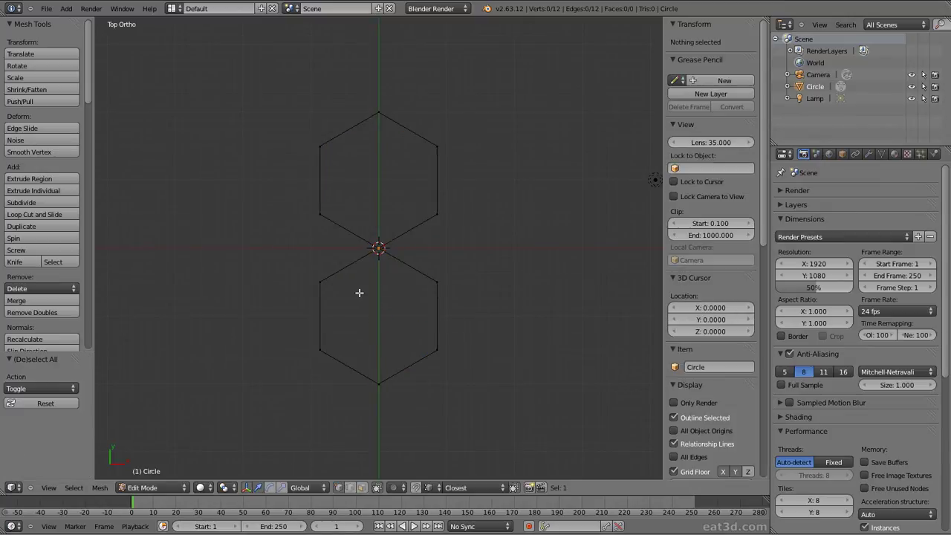
# Step: Rename the object to HP_Wire
pyautogui.click(710, 367)
pyautogui.write('HP_Wire')
pyautogui.press('Return')
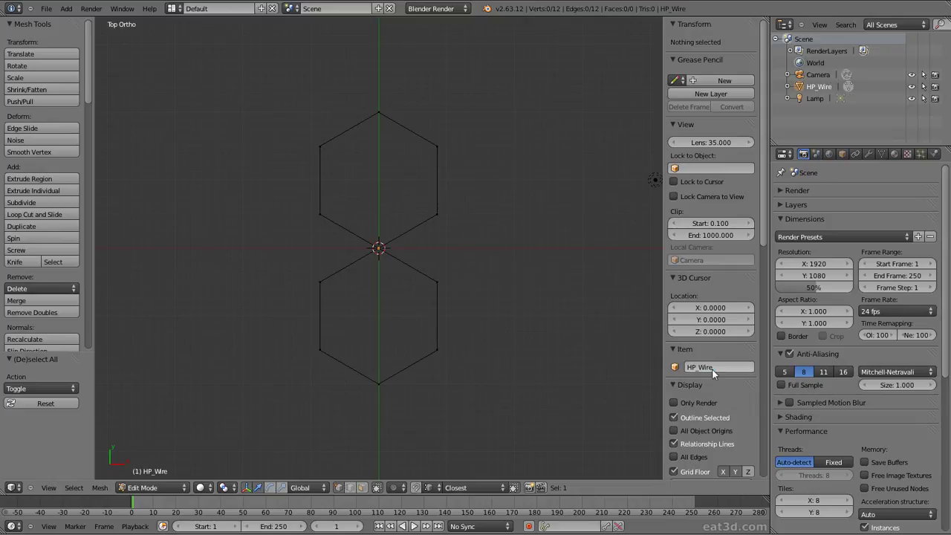
# Step: Add a Screw modifier to HP_Wire and set its axis to X
pyautogui.click(867, 153)
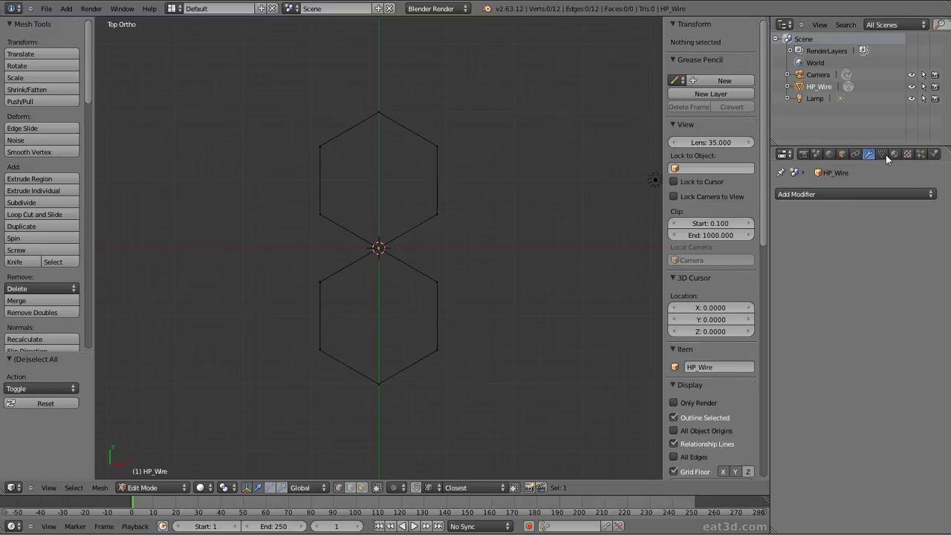
pyautogui.click(882, 154)
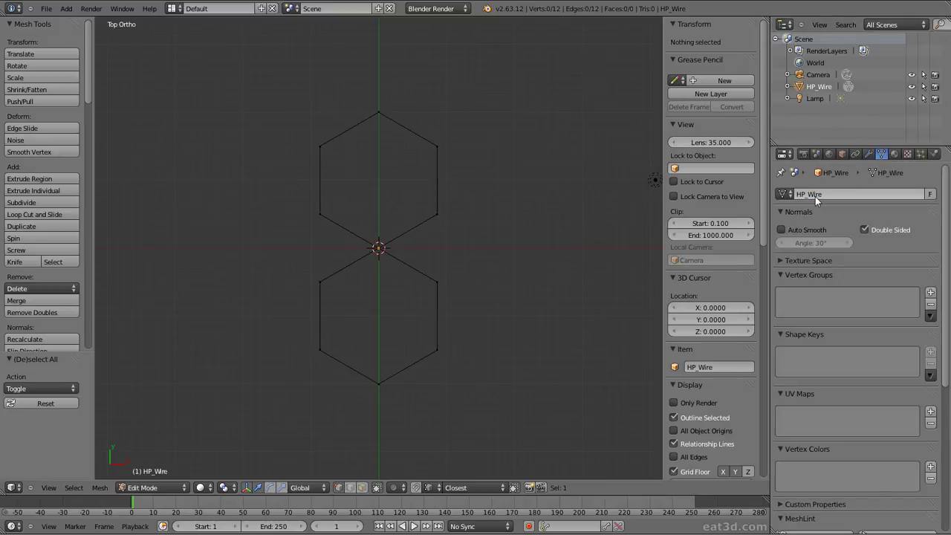
pyautogui.click(867, 153)
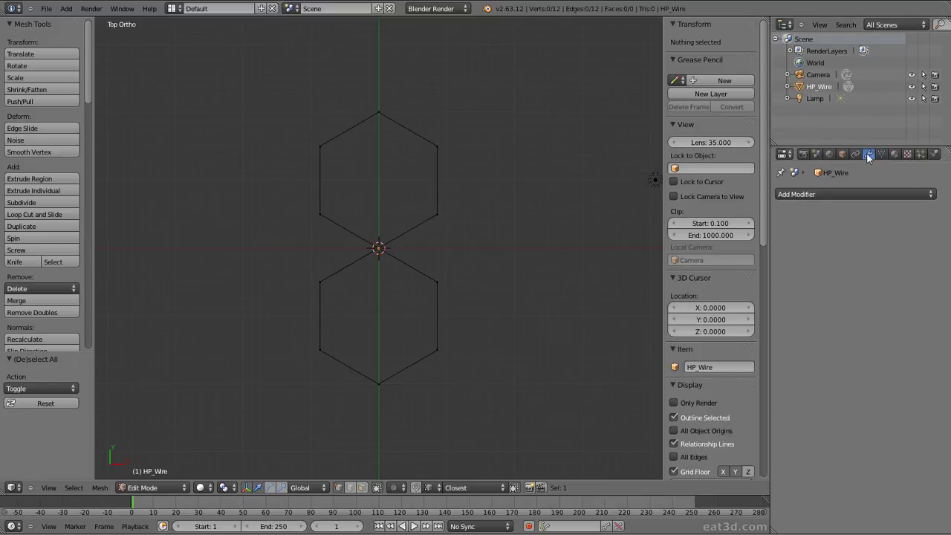
pyautogui.click(834, 193)
pyautogui.click(659, 350)
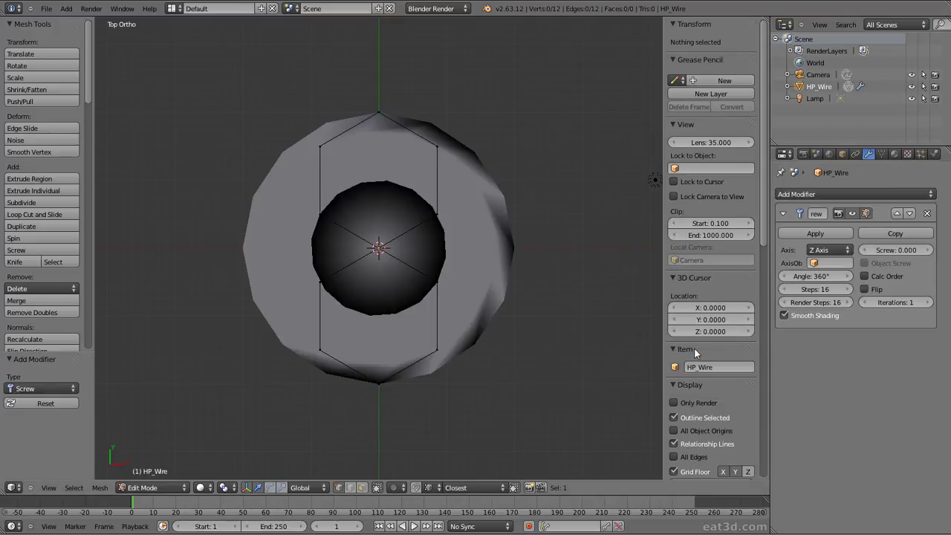
pyautogui.click(823, 249)
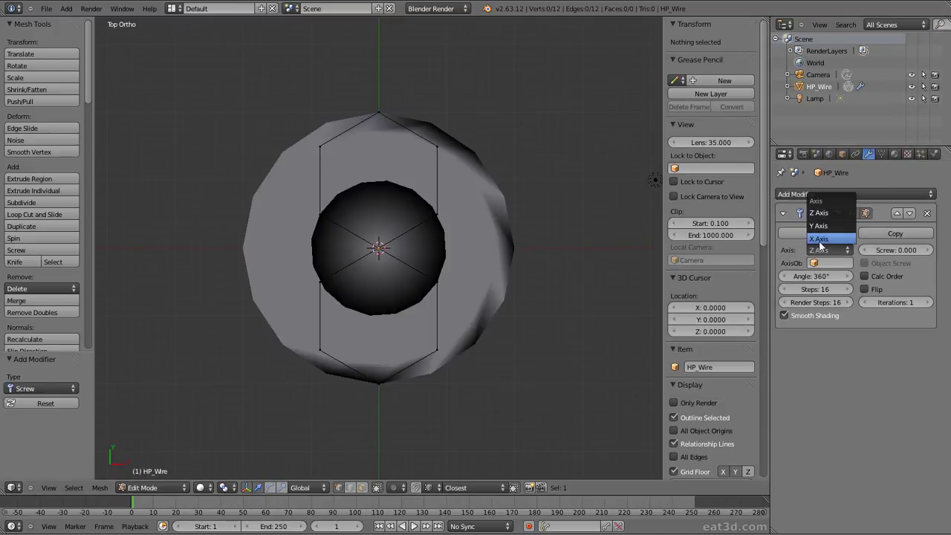
pyautogui.click(819, 239)
# Step: Set the Screw value to 32 with 28 steps and 28 render steps
pyautogui.click(889, 251)
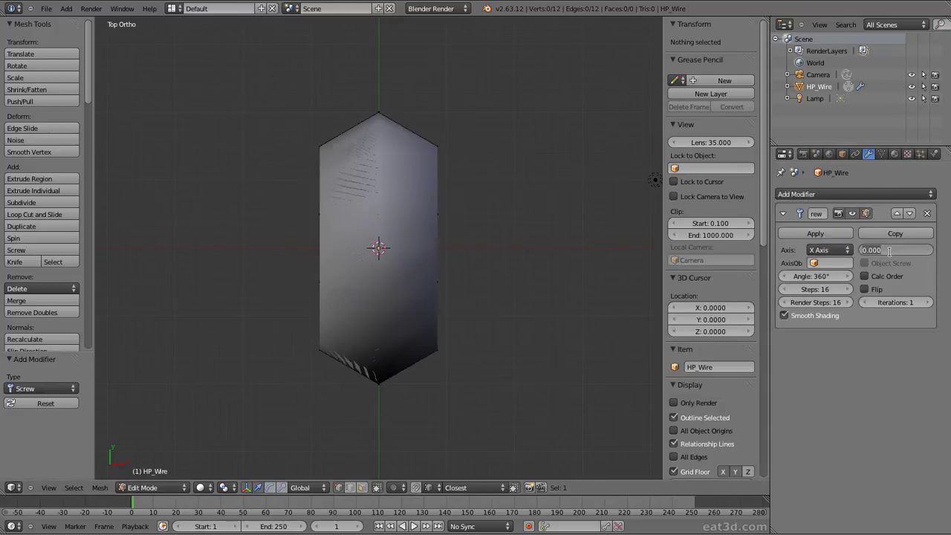
pyautogui.write('32')
pyautogui.press('Return')
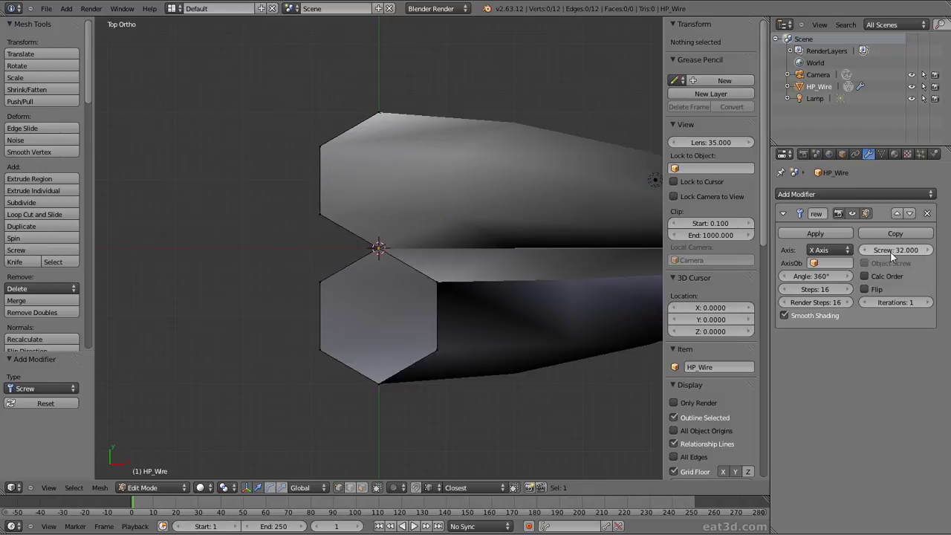
pyautogui.click(817, 289)
pyautogui.write('28')
pyautogui.press('Return')
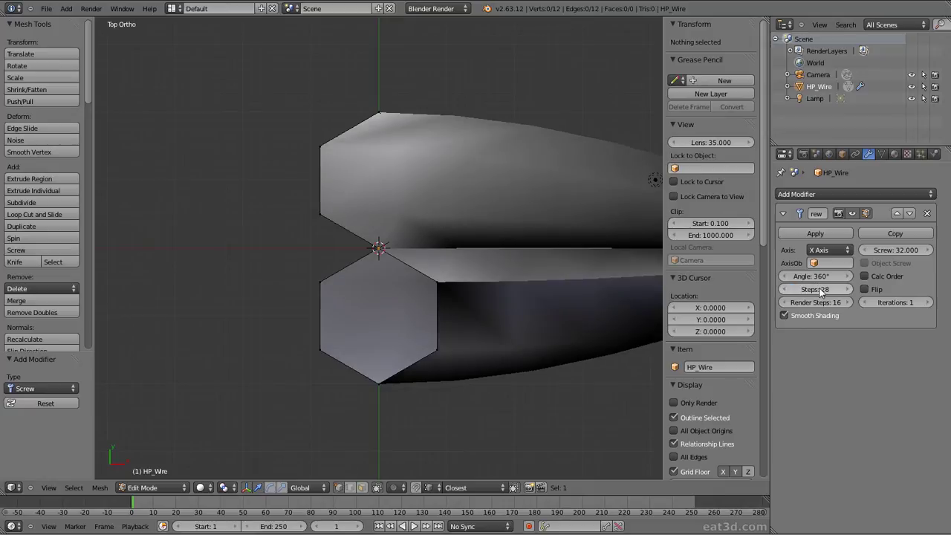
pyautogui.click(817, 302)
pyautogui.write('28')
pyautogui.press('Return')
# Step: Select all hexagon vertices and rotate them -90° in side view, then 90° in top view
pyautogui.scroll(-4, 424, 259)
pyautogui.scroll(-1, 423, 260)
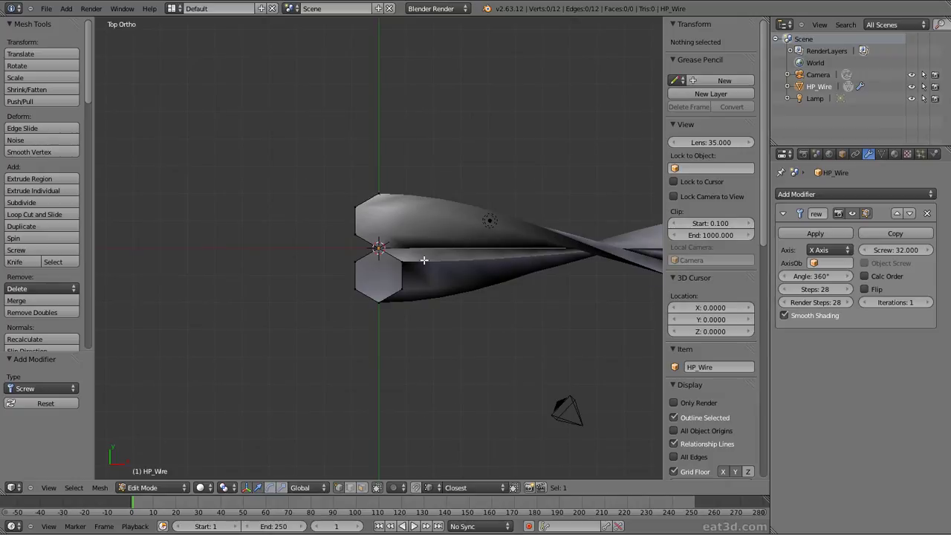
pyautogui.press('a')
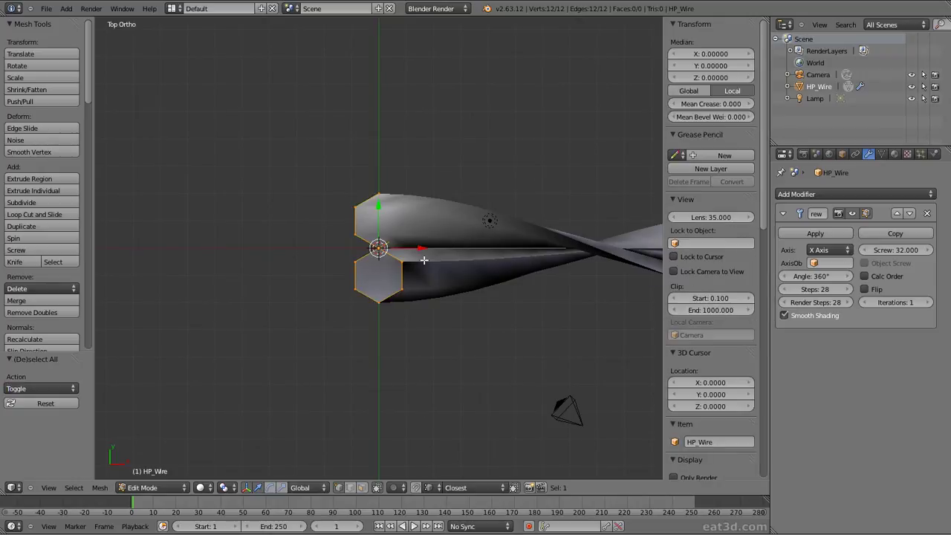
pyautogui.press('KP_3')
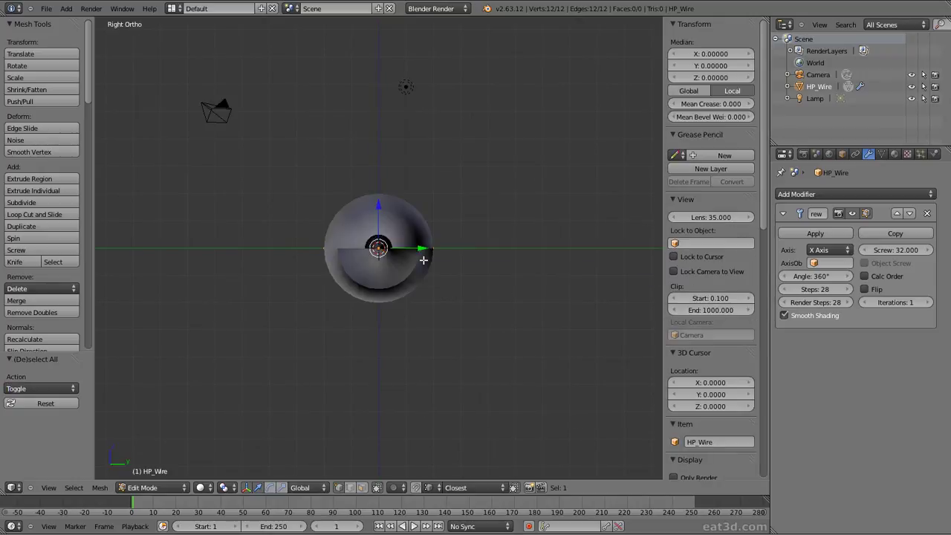
pyautogui.press('r')
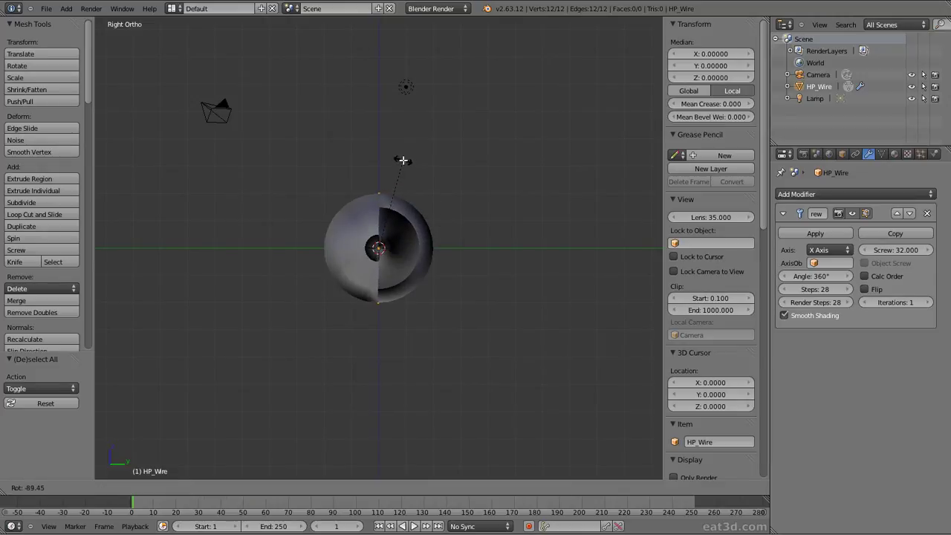
pyautogui.write('-90')
pyautogui.press('Return')
pyautogui.press('KP_7')
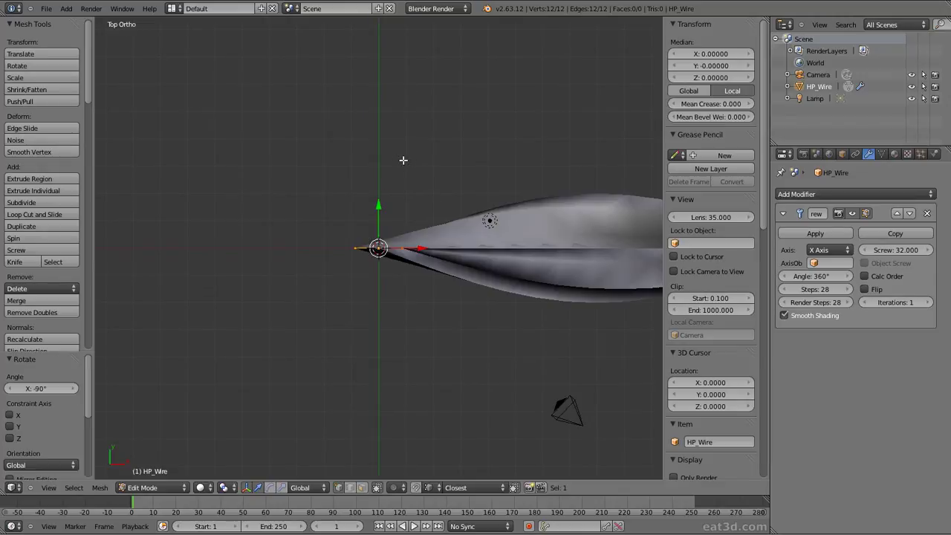
pyautogui.press('r')
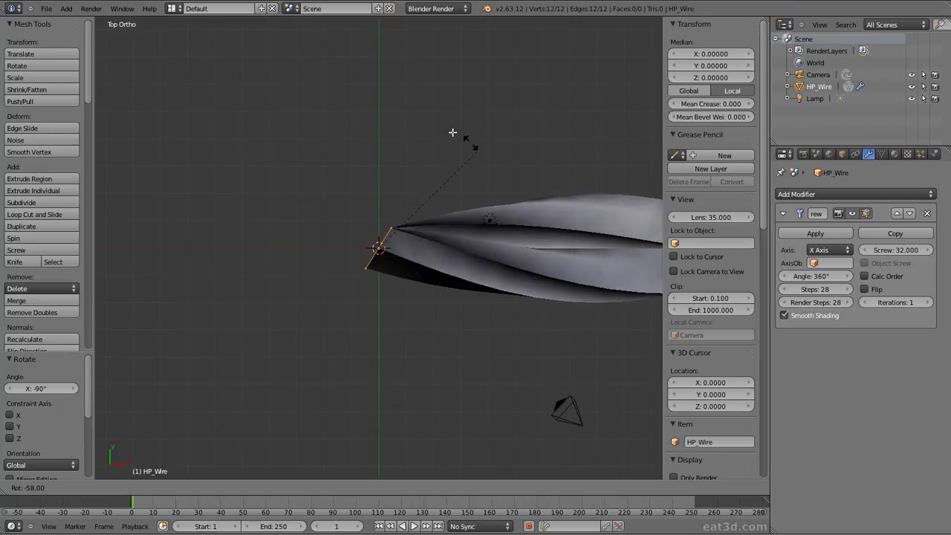
pyautogui.write('90')
pyautogui.press('Return')
# Step: Enable Calc Order on the Screw modifier and return to Object Mode
pyautogui.scroll(-3, 484, 150)
pyautogui.moveTo(484, 151); pyautogui.dragTo(371, 49, button='middle')
pyautogui.click(864, 277)
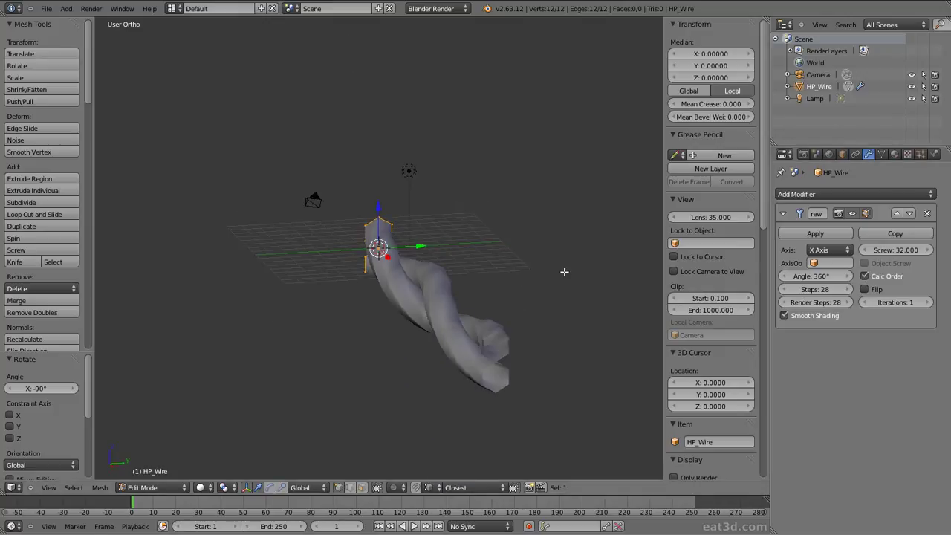
pyautogui.press('KP_1')
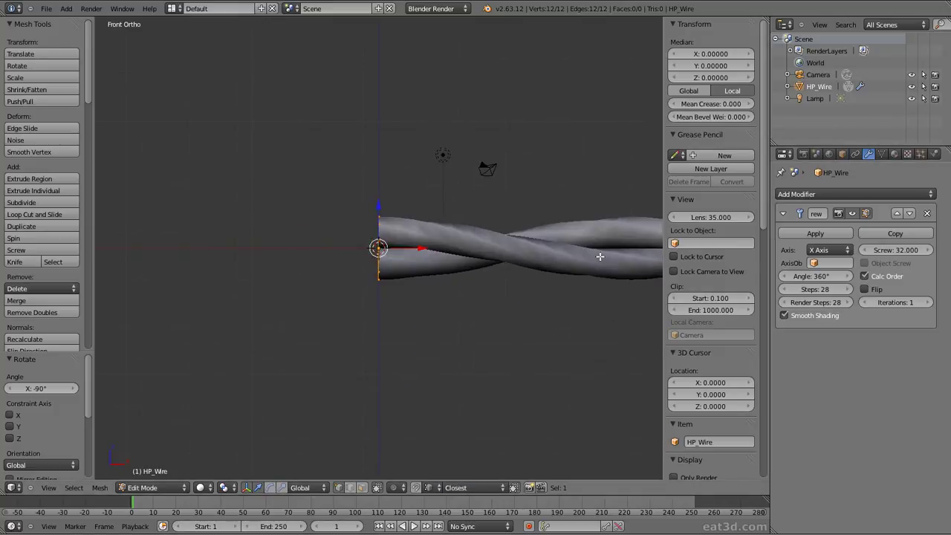
pyautogui.scroll(4, 450, 261)
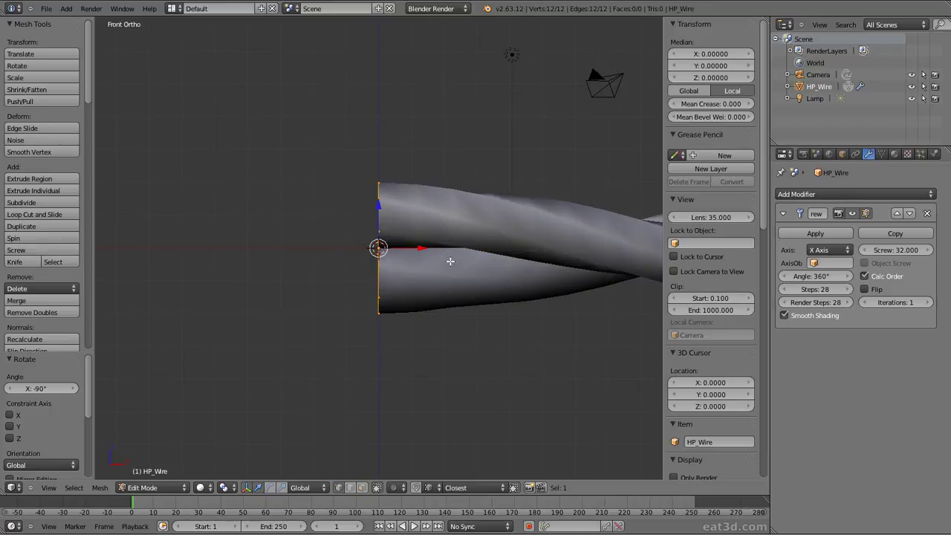
pyautogui.press('Tab')
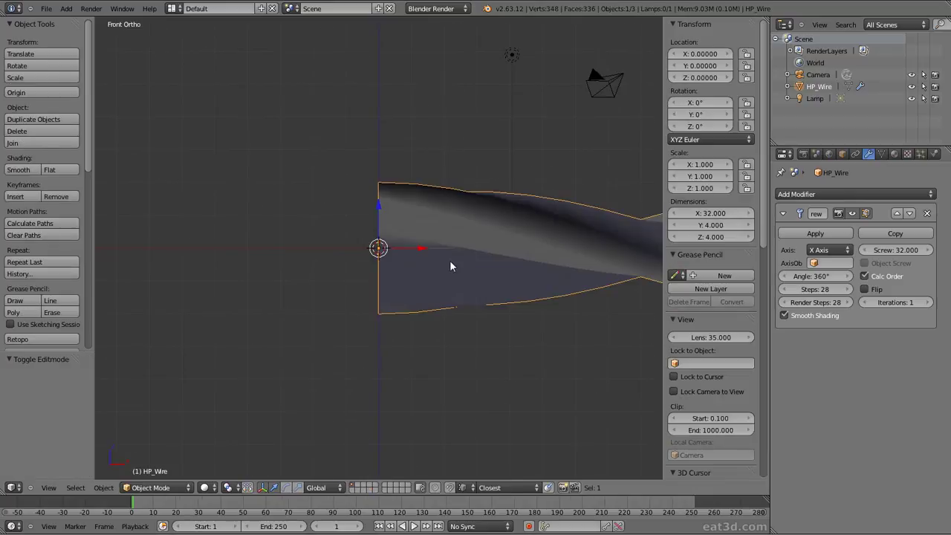
# Step: Apply the Screw modifier and recalculate HP_Wire's normals to be consistent
pyautogui.click(824, 234)
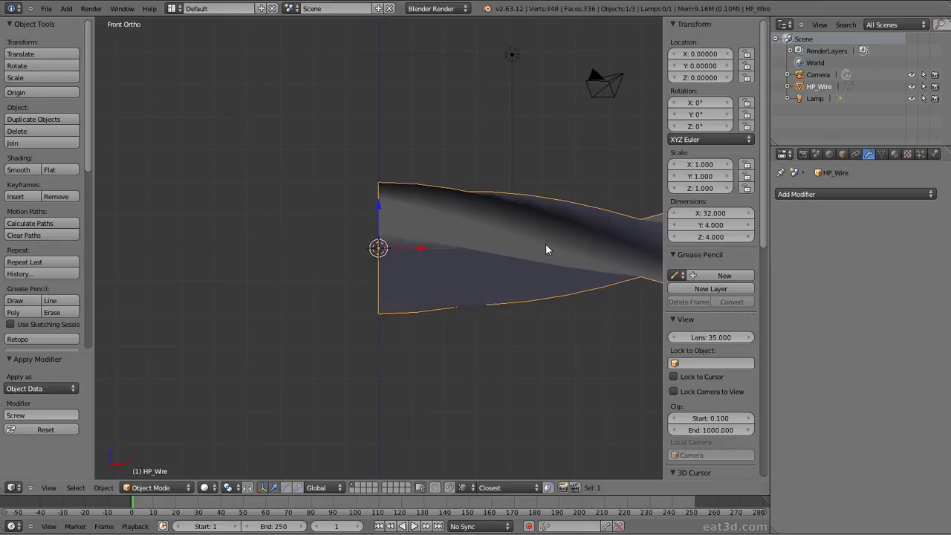
pyautogui.press('Tab')
pyautogui.hotkey('ctrl', 'n')
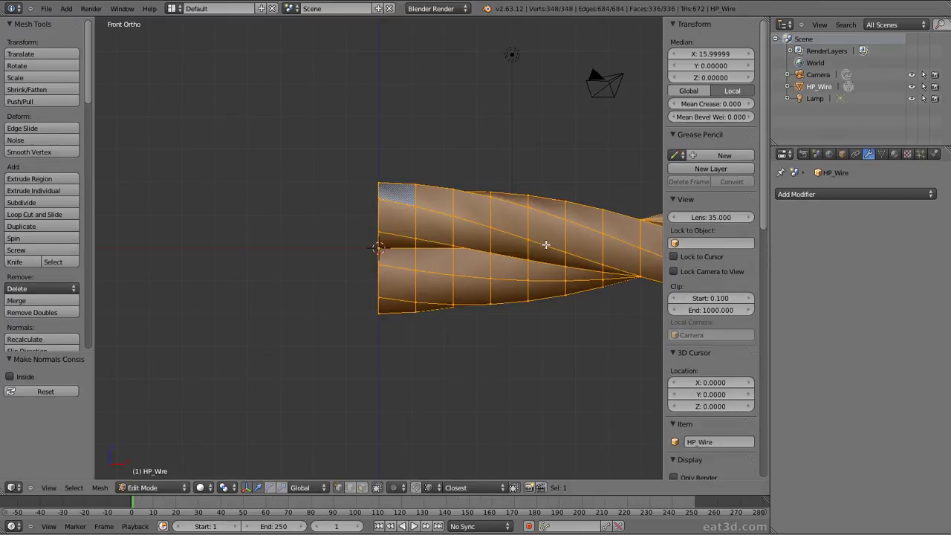
pyautogui.press('Tab')
# Step: Add an Array modifier with relative X offset -1 and collapse its panel
pyautogui.click(799, 193)
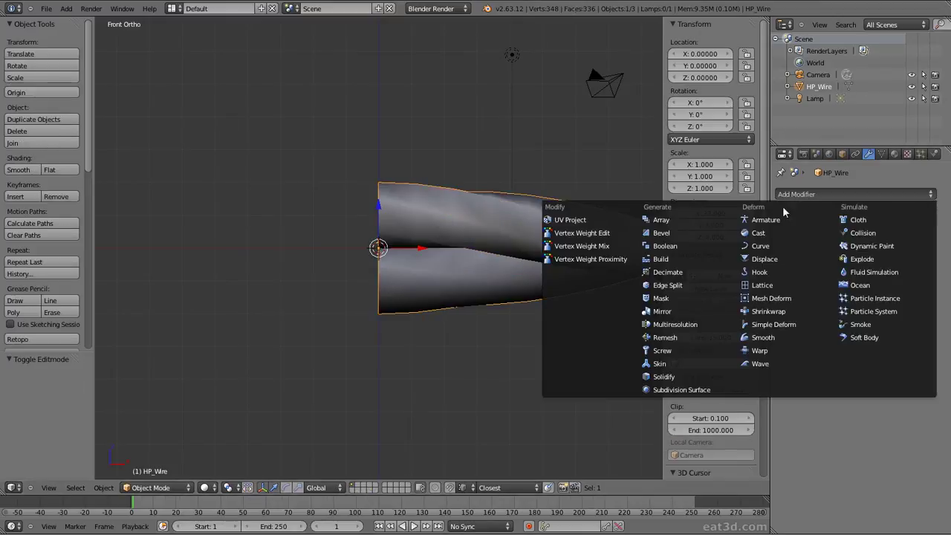
pyautogui.click(715, 226)
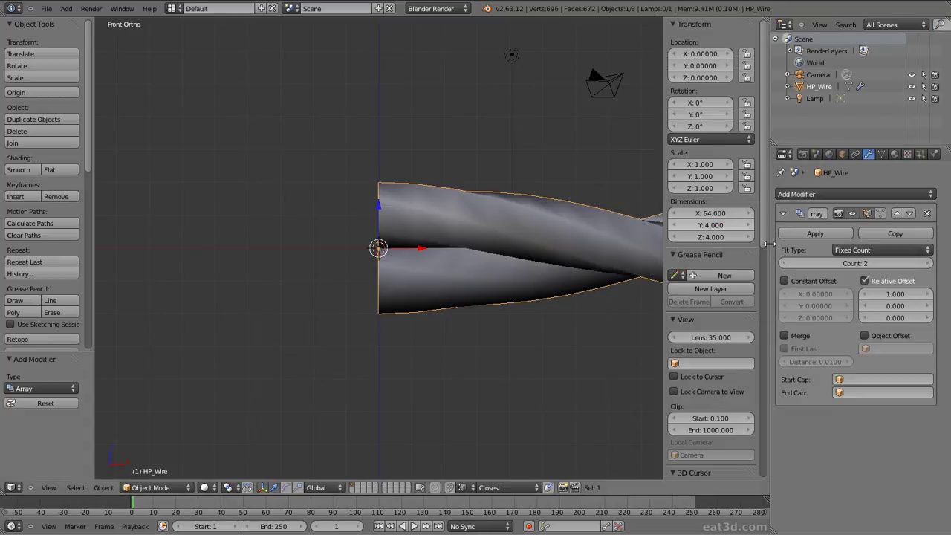
pyautogui.click(891, 295)
pyautogui.write('-1')
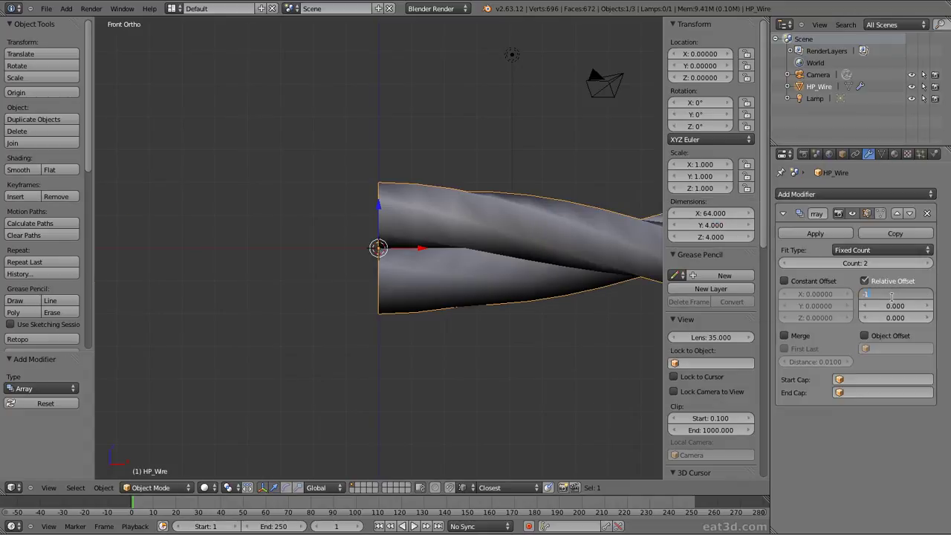
pyautogui.press('Return')
pyautogui.scroll(-8, 421, 271)
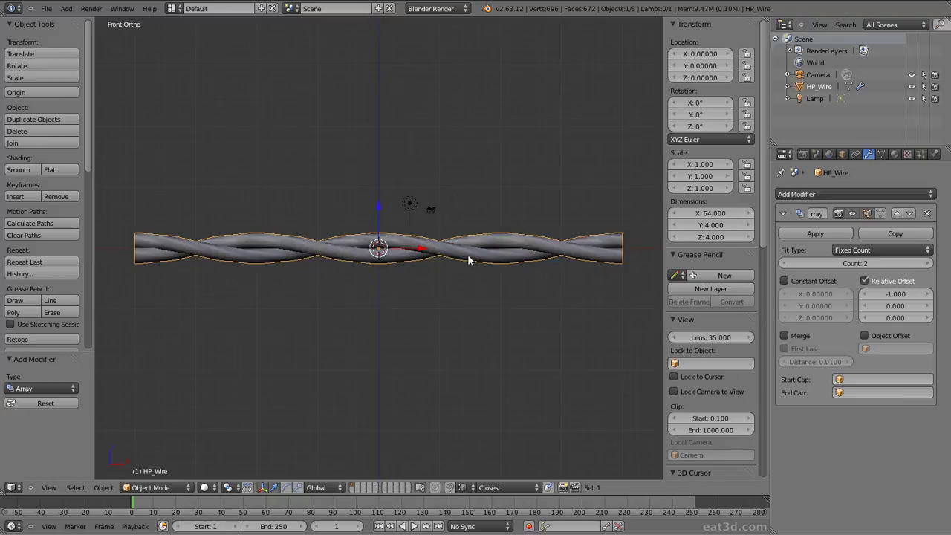
pyautogui.click(782, 215)
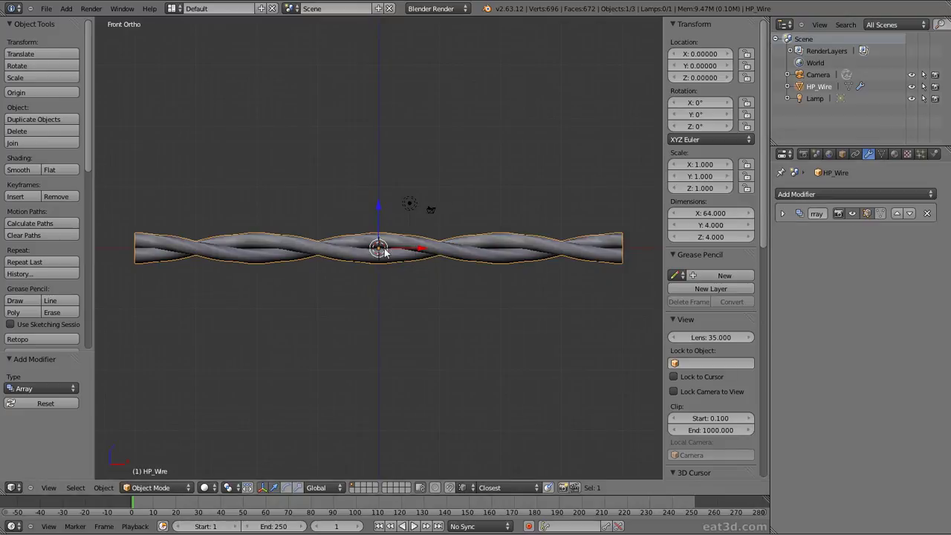
pyautogui.press('space')
pyautogui.moveTo(390, 253)
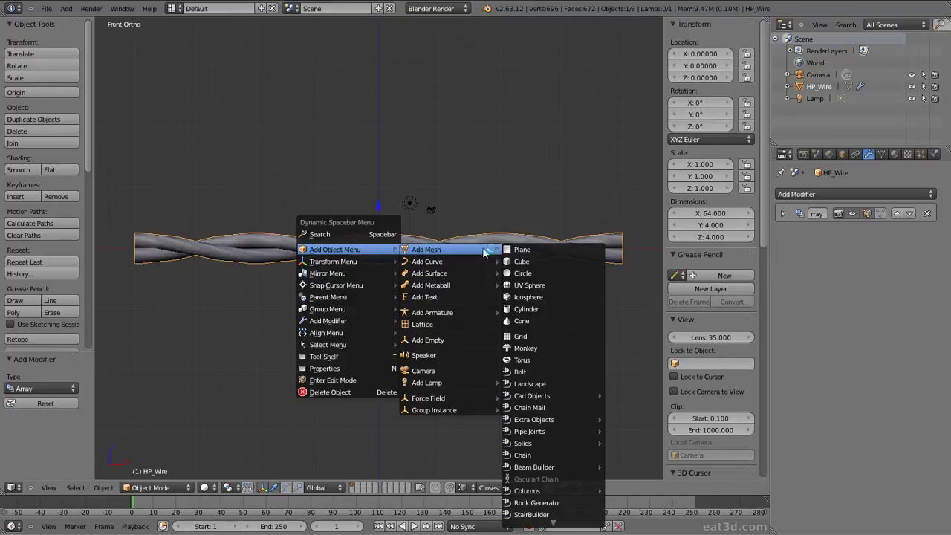
# Step: Add a six-vertex circle and move it 2 units up Y in Edit Mode
pyautogui.click(523, 273)
pyautogui.scroll(3, 398, 301)
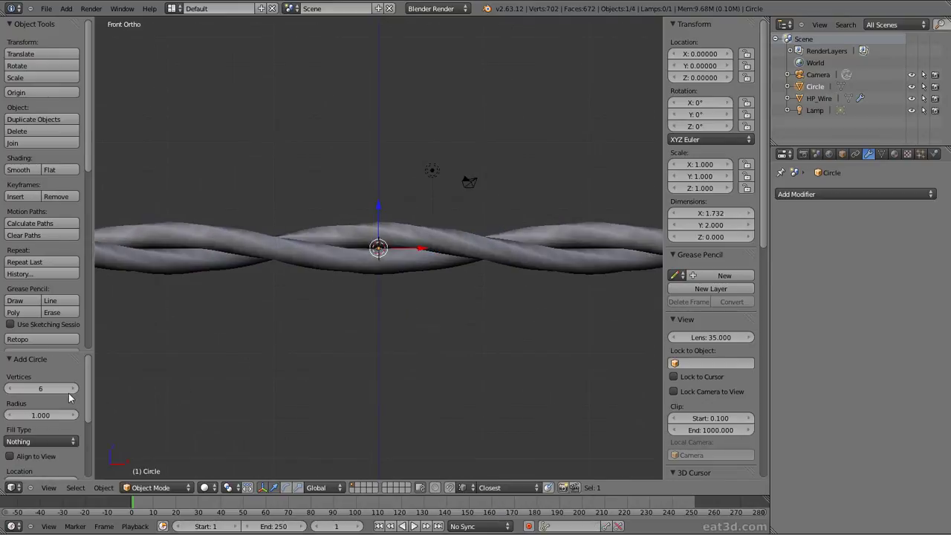
pyautogui.scroll(3, 428, 293)
pyautogui.press('KP_7')
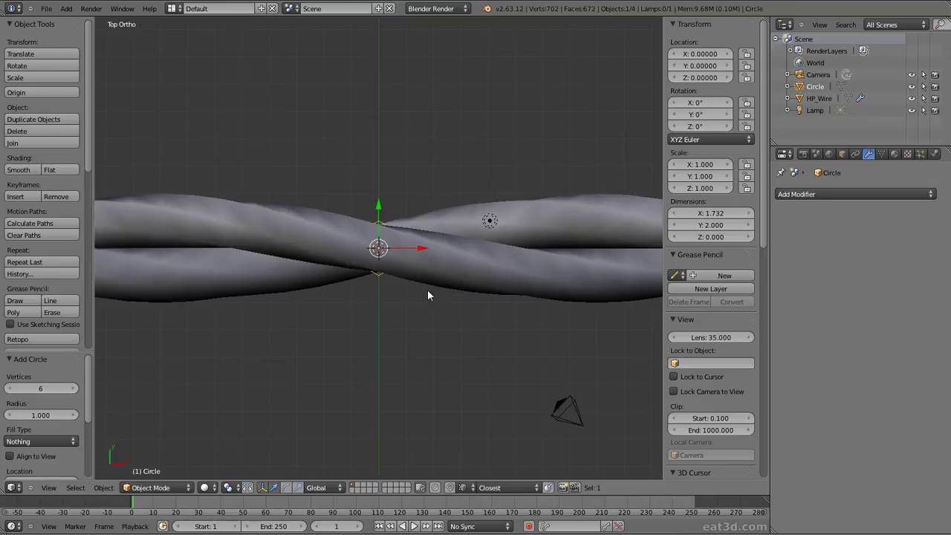
pyautogui.press('z')
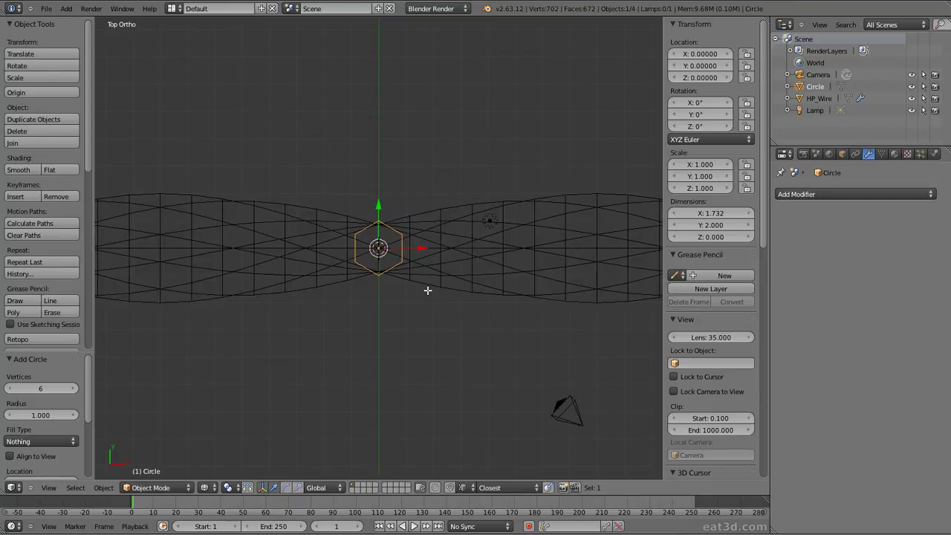
pyautogui.press('Tab')
pyautogui.scroll(1, 423, 289)
pyautogui.press('g')
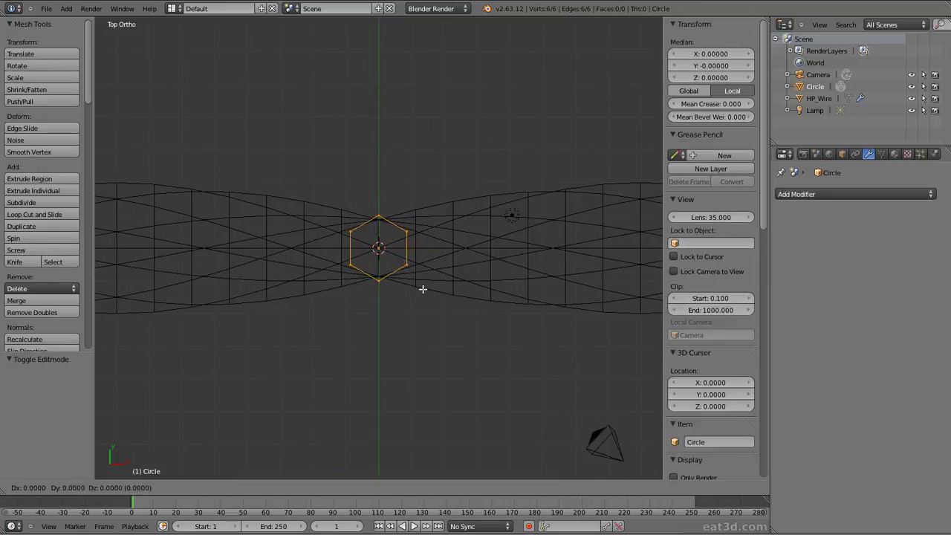
pyautogui.write('y')
pyautogui.write('2')
pyautogui.press('Return')
# Step: Duplicate the hexagon 4 units down Y, then shift both hexagons -4 along X
pyautogui.hotkey('shift', 'd')
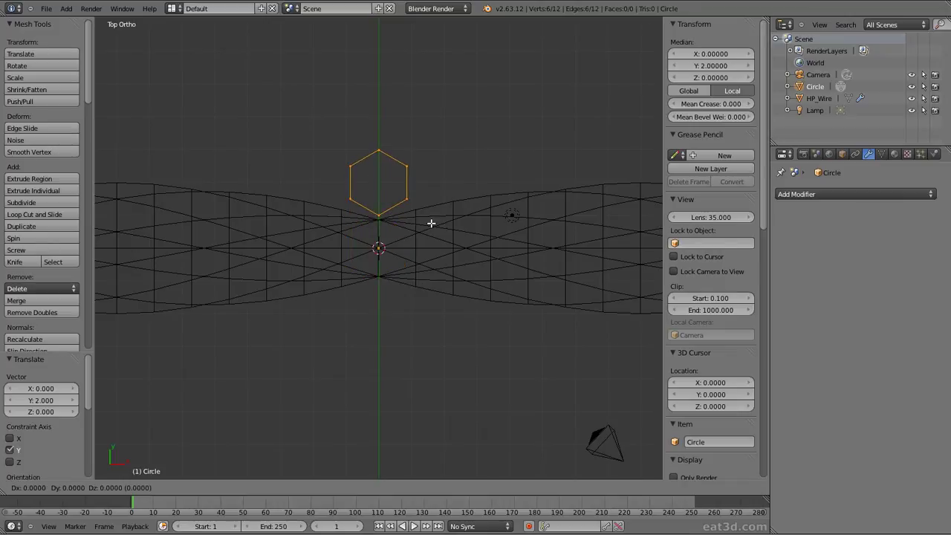
pyautogui.write('y-4')
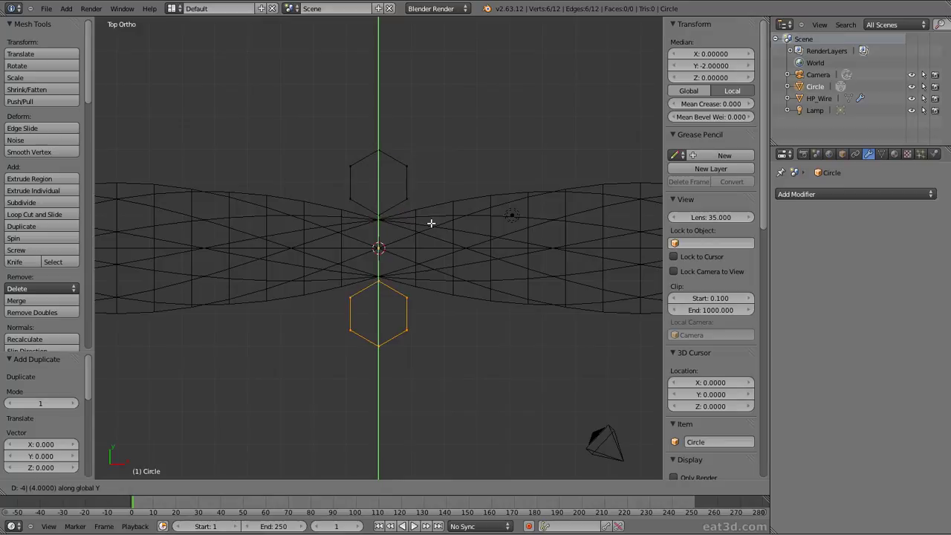
pyautogui.press('Return')
pyautogui.press('KP_1')
pyautogui.press('a')
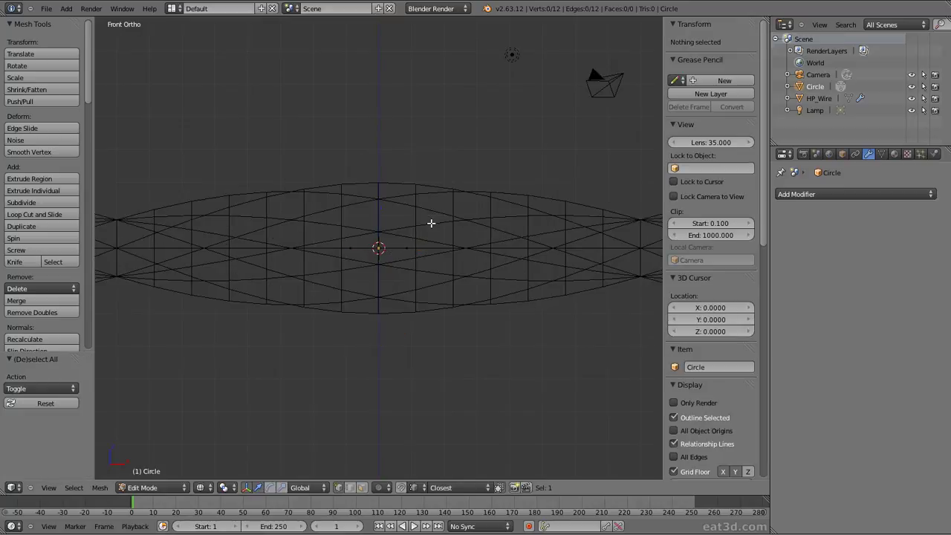
pyautogui.press('a')
pyautogui.write('gx')
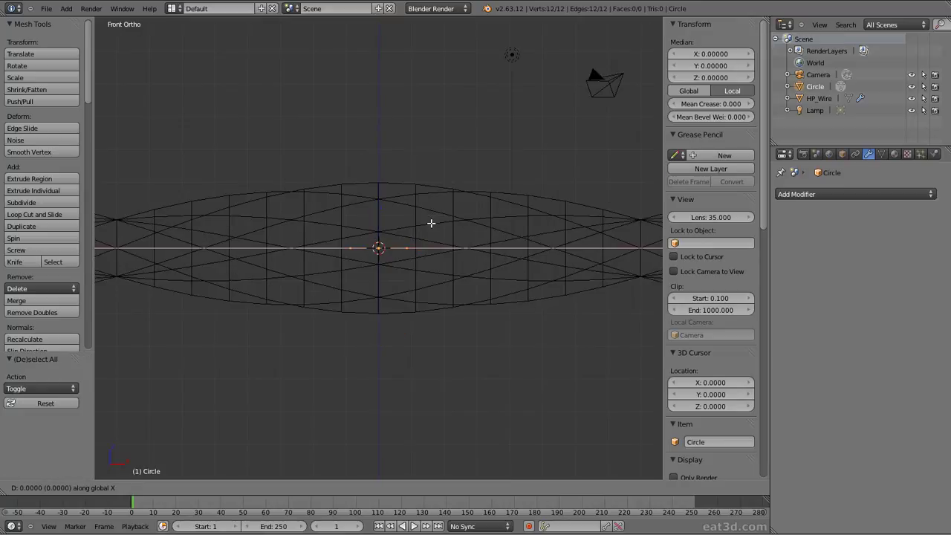
pyautogui.write('-4')
pyautogui.press('Return')
pyautogui.press('z')
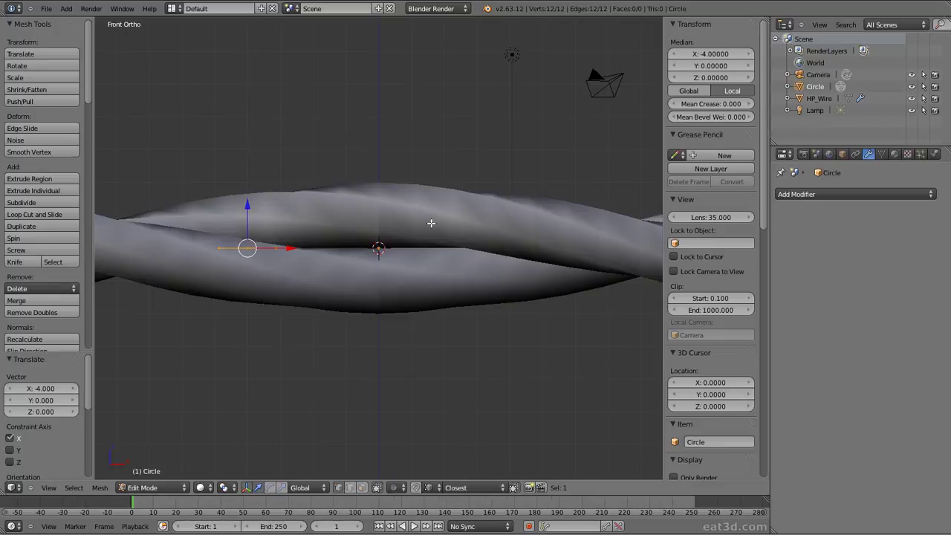
pyautogui.click(835, 194)
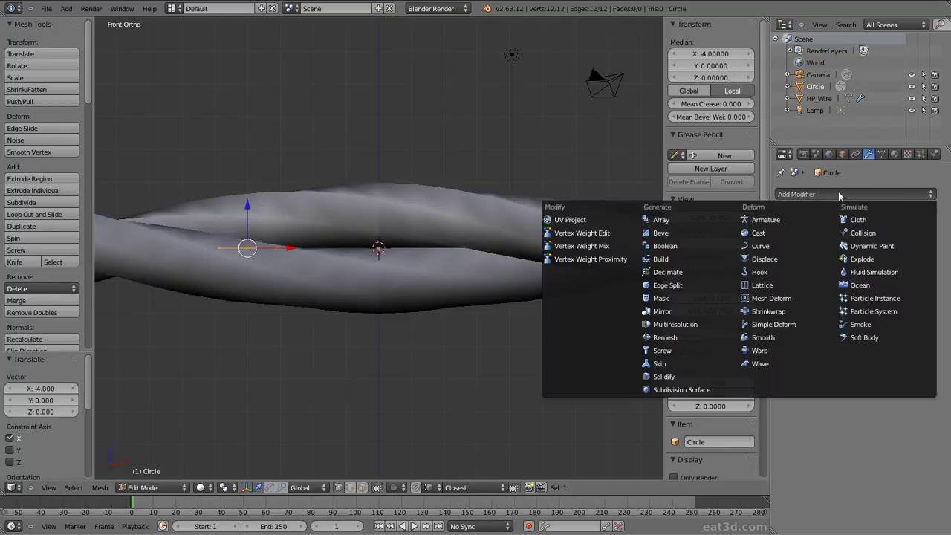
# Step: Give the Circle a Screw modifier: screw 4, X axis, 2 iterations, Calc Order on
pyautogui.click(661, 351)
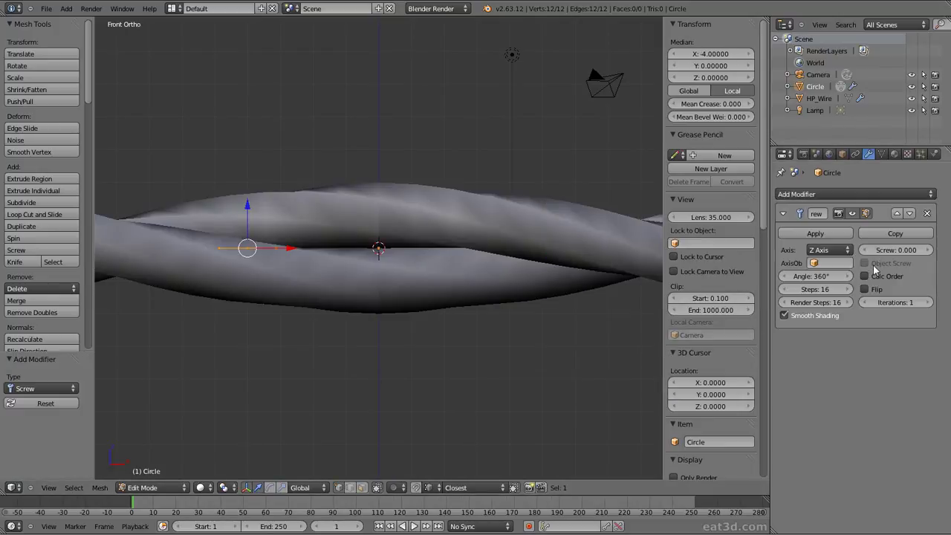
pyautogui.click(891, 252)
pyautogui.write('4')
pyautogui.press('Return')
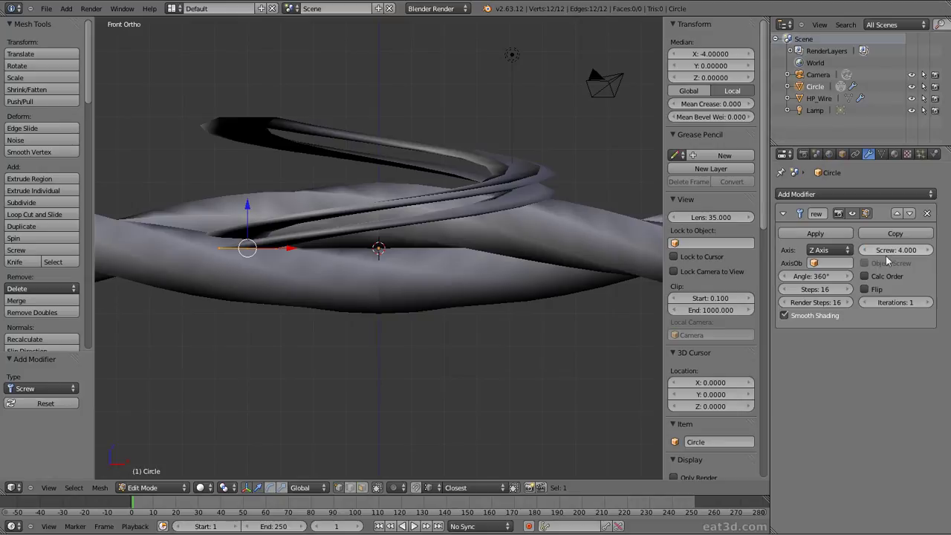
pyautogui.click(835, 250)
pyautogui.click(832, 238)
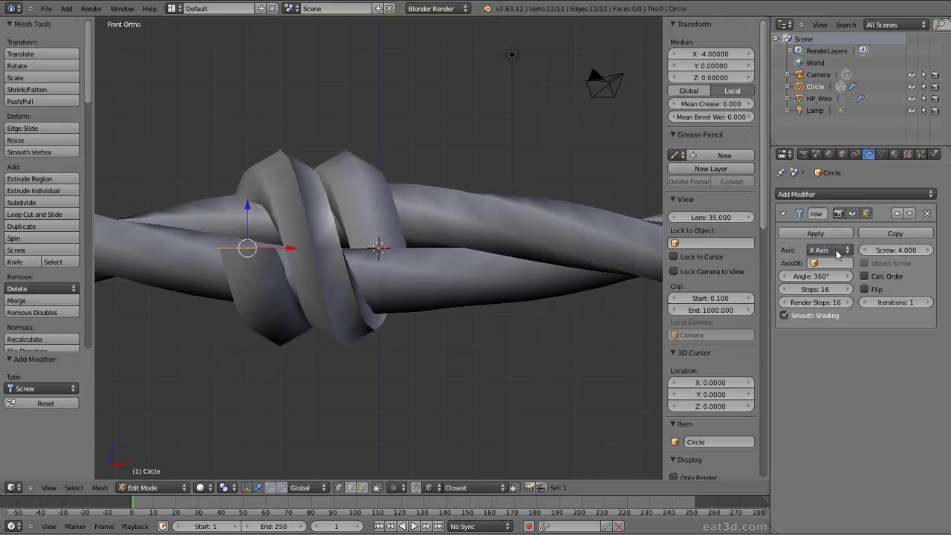
pyautogui.click(928, 303)
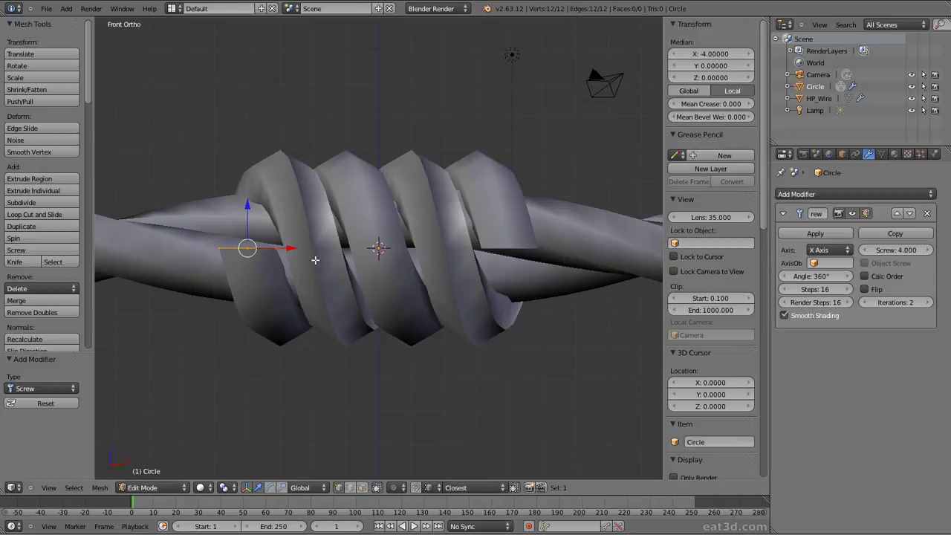
pyautogui.scroll(-2, 315, 260)
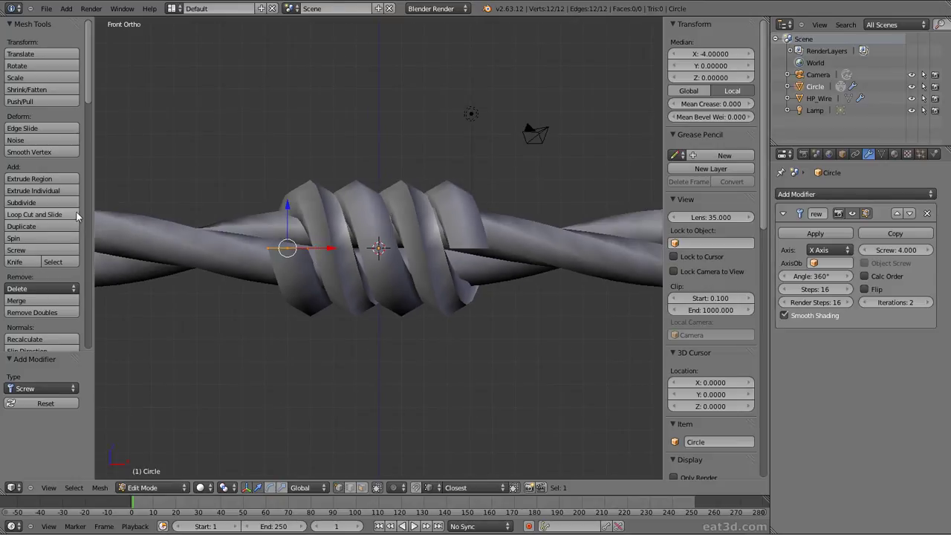
pyautogui.click(864, 276)
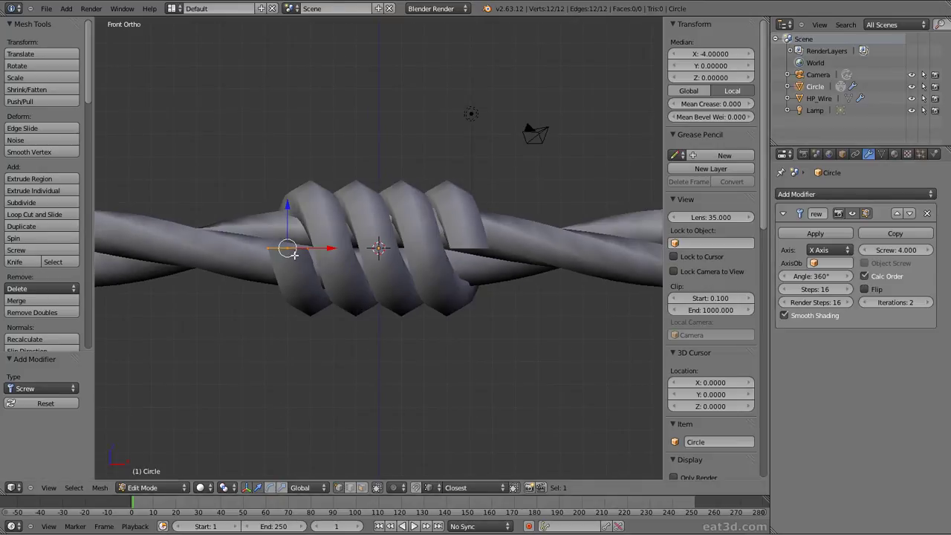
pyautogui.scroll(-2, 303, 254)
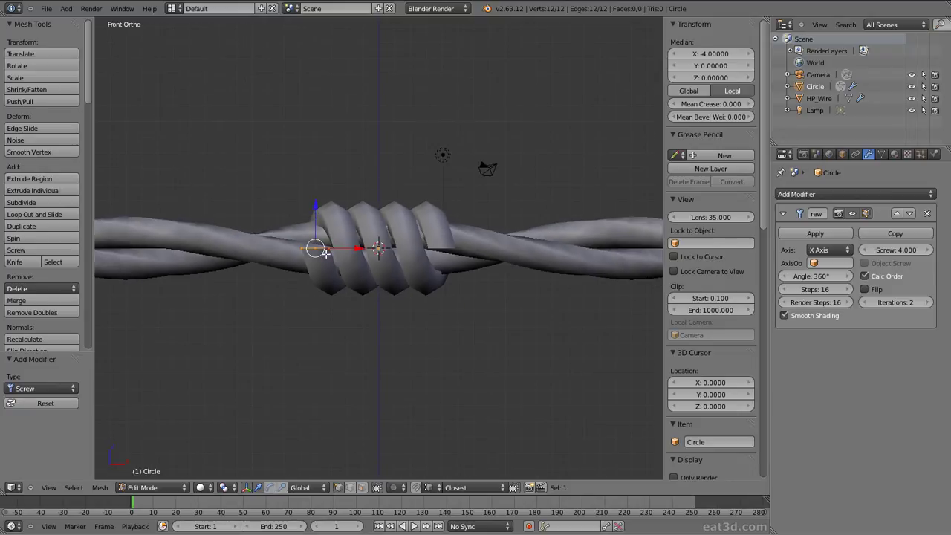
# Step: Apply the coil's Screw modifier in Object Mode and return to Edit Mode
pyautogui.hotkey('ctrl', 'a')
pyautogui.press('Tab')
pyautogui.hotkey('ctrl', 'a')
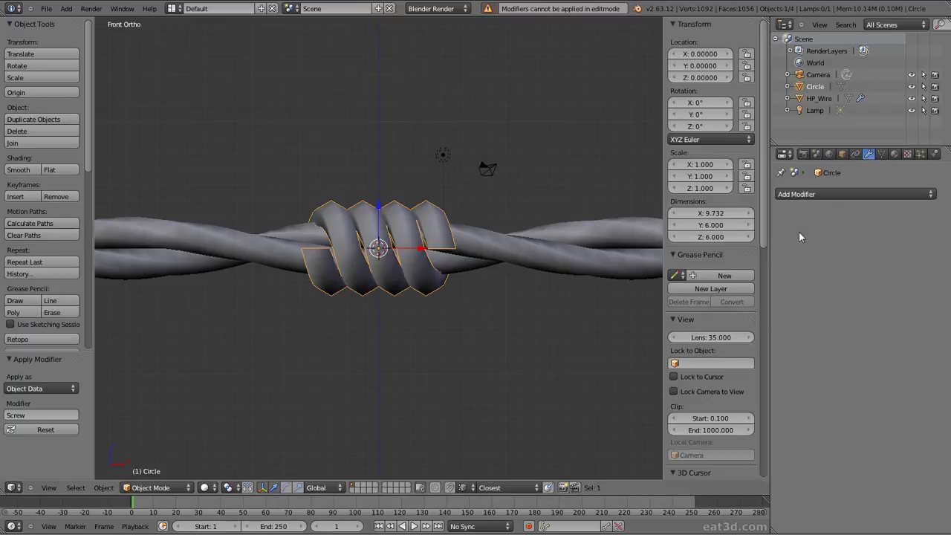
pyautogui.press('Tab')
# Step: Deselect everything and select the open edge loop at the coil's left end
pyautogui.press('a')
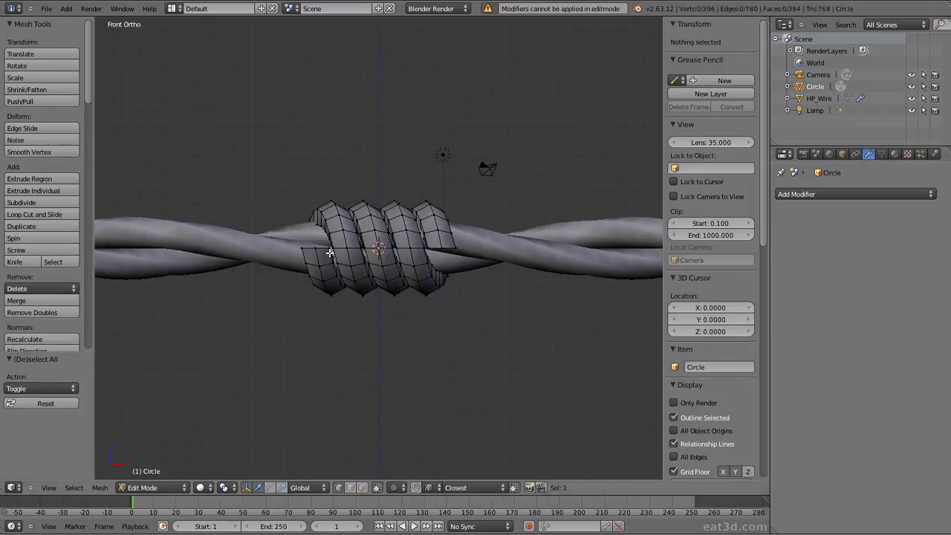
pyautogui.keyDown('alt'); pyautogui.rightClick(321, 248); pyautogui.keyUp('alt')
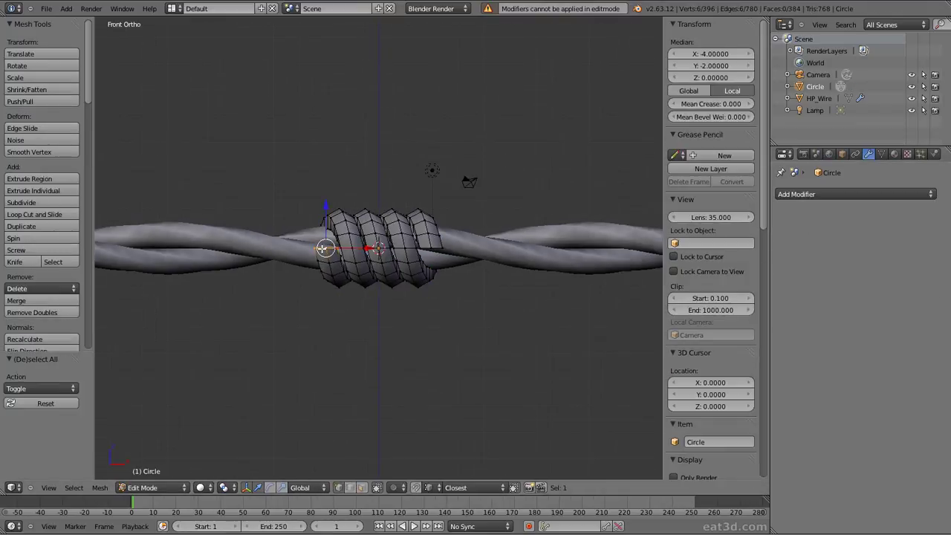
pyautogui.scroll(-1, 338, 250)
pyautogui.keyDown('shift'); pyautogui.scroll(2, 340, 252); pyautogui.keyUp('shift')
pyautogui.keyDown('shift'); pyautogui.scroll(-2, 340, 251); pyautogui.keyUp('shift')
pyautogui.scroll(2, 342, 262)
pyautogui.scroll(-1, 342, 262)
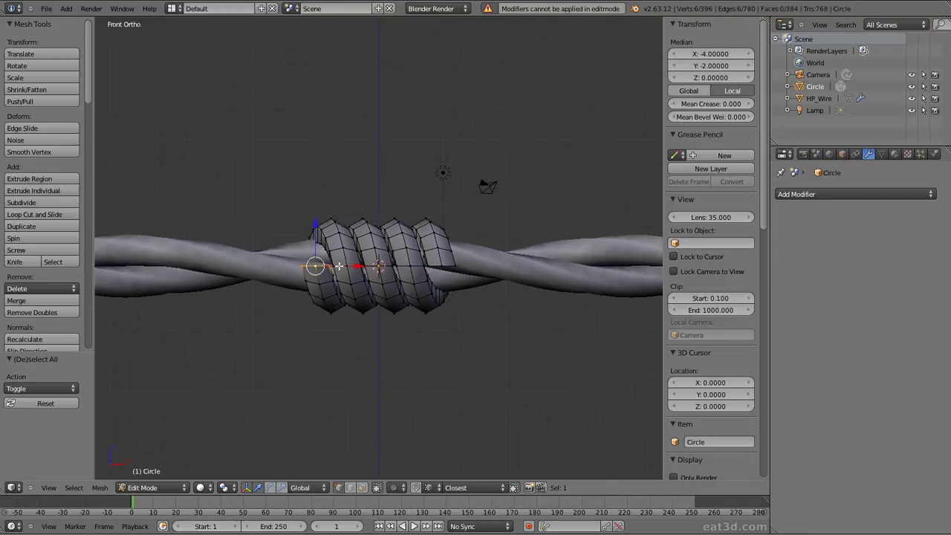
# Step: Extrude the end edge loop upward into a straight prong
pyautogui.press('e')
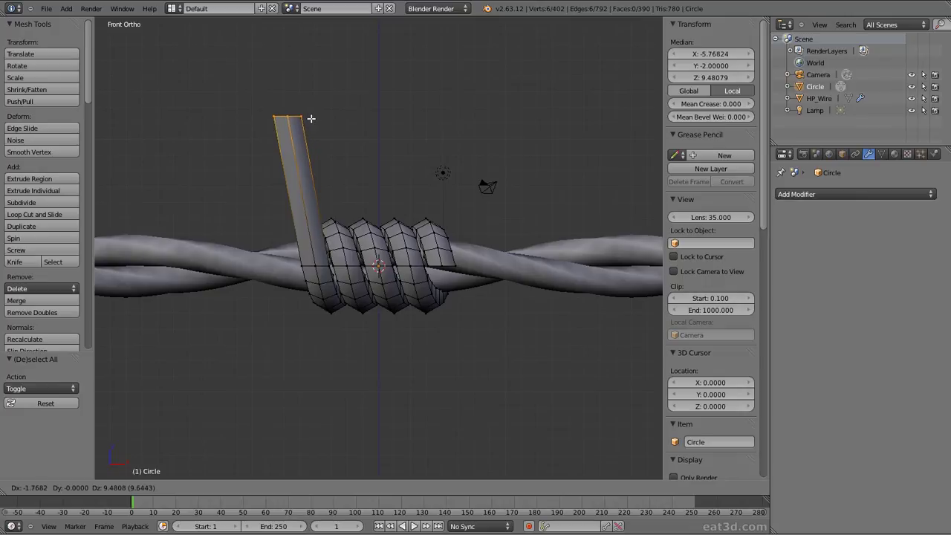
pyautogui.click(310, 119)
pyautogui.keyDown('shift'); pyautogui.moveTo(311, 119); pyautogui.dragTo(312, 228, button='middle'); pyautogui.keyUp('shift')
pyautogui.scroll(2, 367, 216)
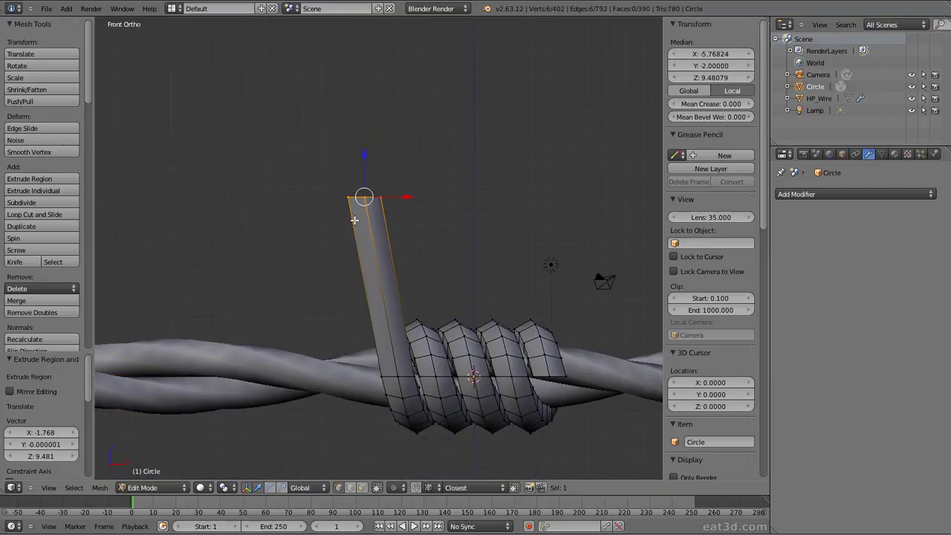
pyautogui.keyDown('shift'); pyautogui.scroll(1, 367, 216); pyautogui.keyUp('shift')
pyautogui.scroll(1, 370, 221)
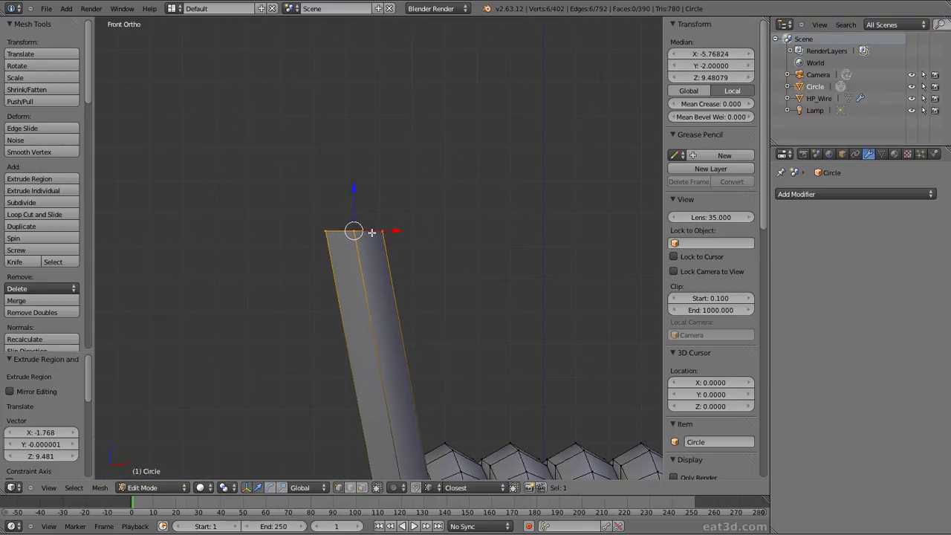
# Step: Extrude the prong top again, tilt it 45.9°, scale it 1.485 on Z, then rotate -14°
pyautogui.press('e')
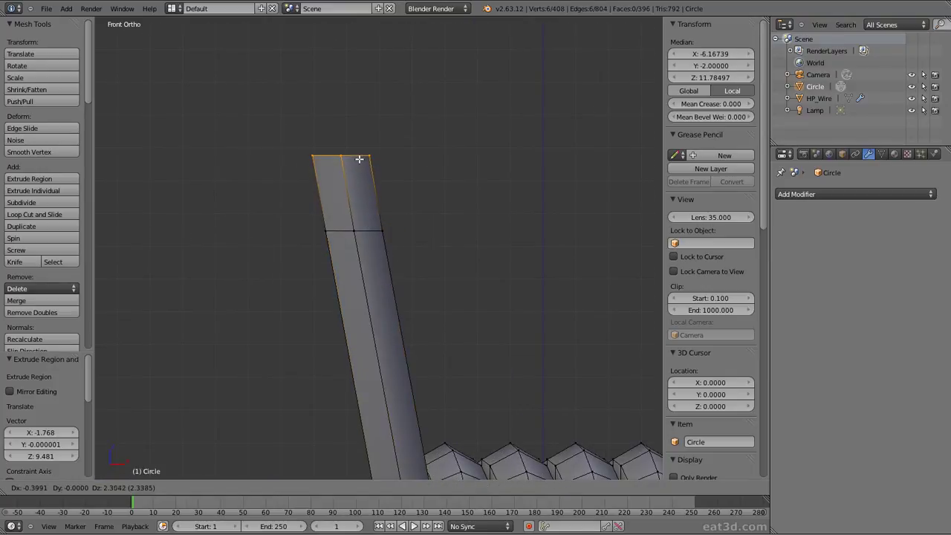
pyautogui.click(359, 156)
pyautogui.press('r')
pyautogui.click(399, 251)
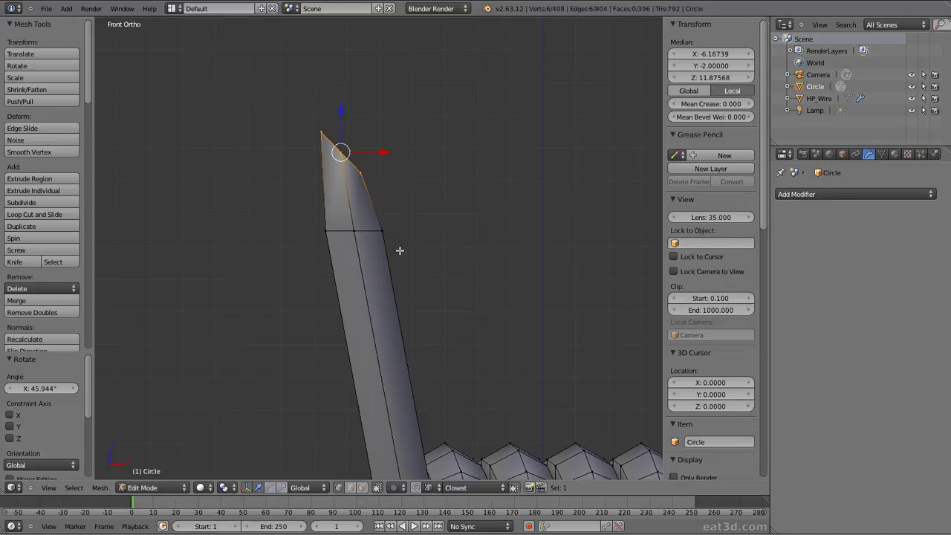
pyautogui.press('s')
pyautogui.press('z')
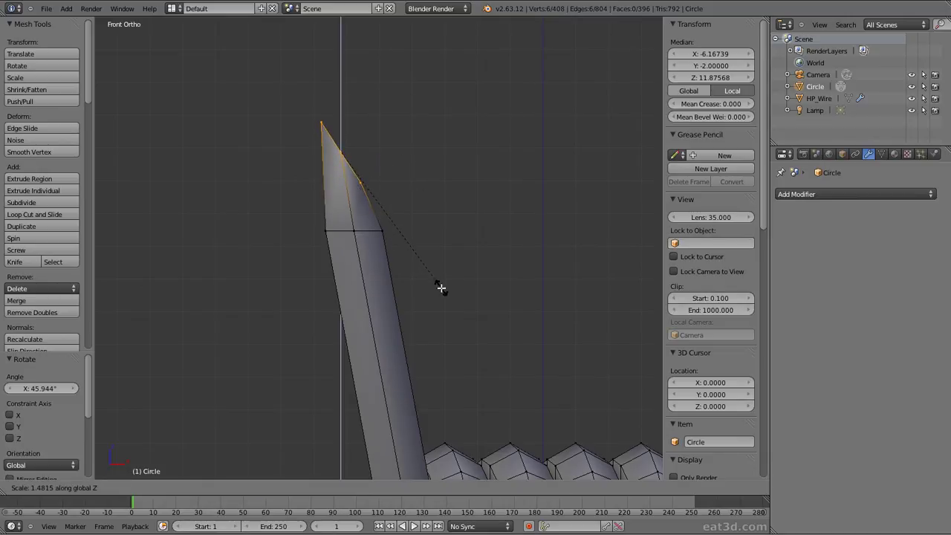
pyautogui.click(445, 287)
pyautogui.press('r')
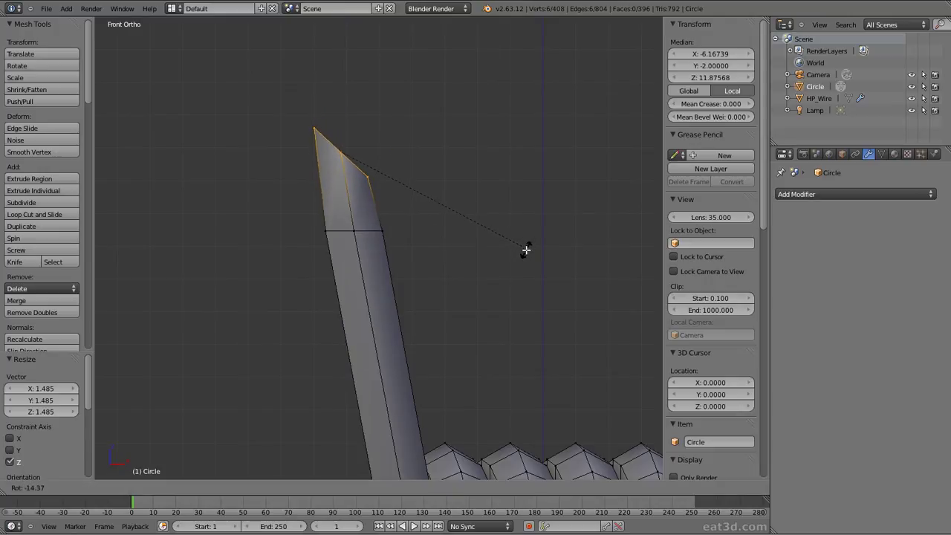
pyautogui.click(526, 250)
pyautogui.press('KP_3')
pyautogui.moveTo(513, 250)
pyautogui.mouseDown(button='middle')
pyautogui.moveTo(524, 268)
pyautogui.moveTo(456, 265)
pyautogui.moveTo(479, 247)
pyautogui.mouseUp(button='middle')
# Step: Inset the shaft's top face to 0.7 and fill the hexagonal opening
pyautogui.press('e')
pyautogui.click(556, 225)
pyautogui.press('s')
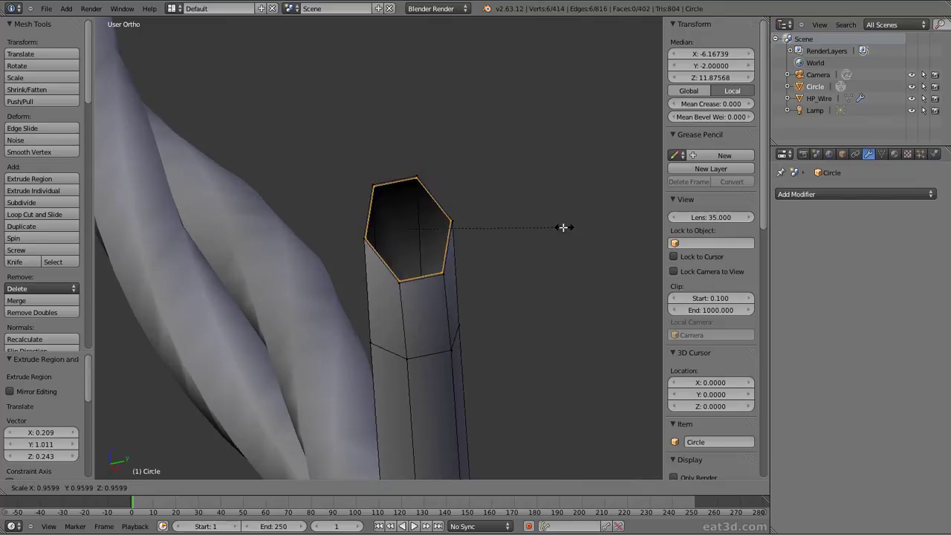
pyautogui.click(521, 237)
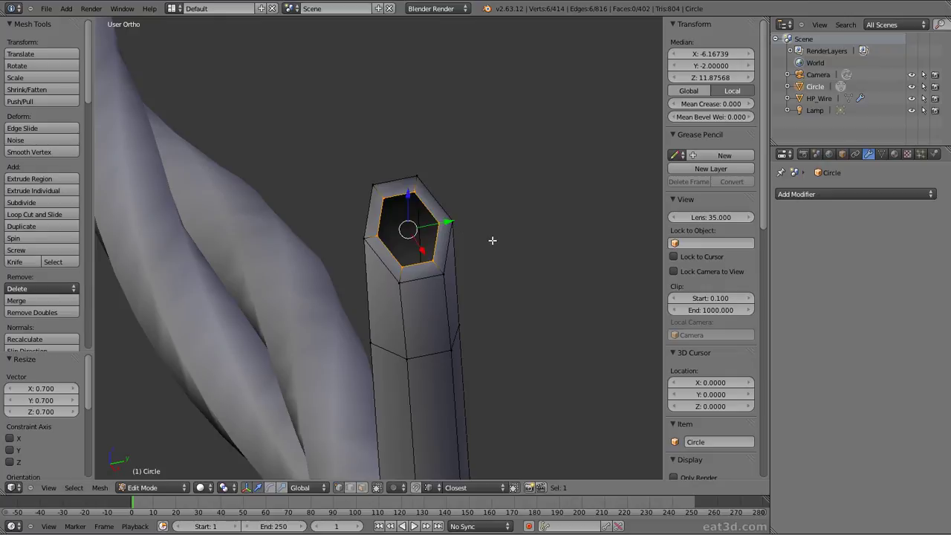
pyautogui.press('f')
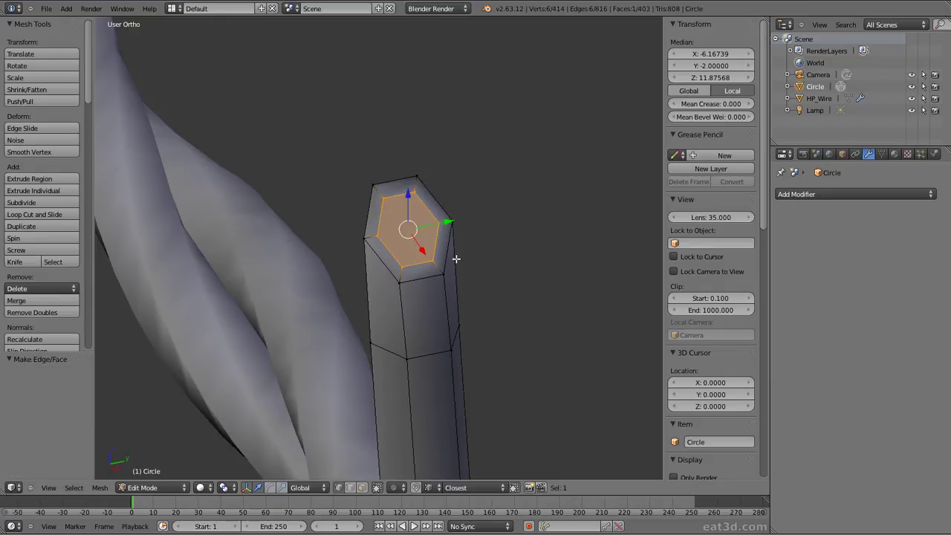
pyautogui.moveTo(437, 265); pyautogui.dragTo(405, 265, button='middle')
pyautogui.scroll(4, 414, 266)
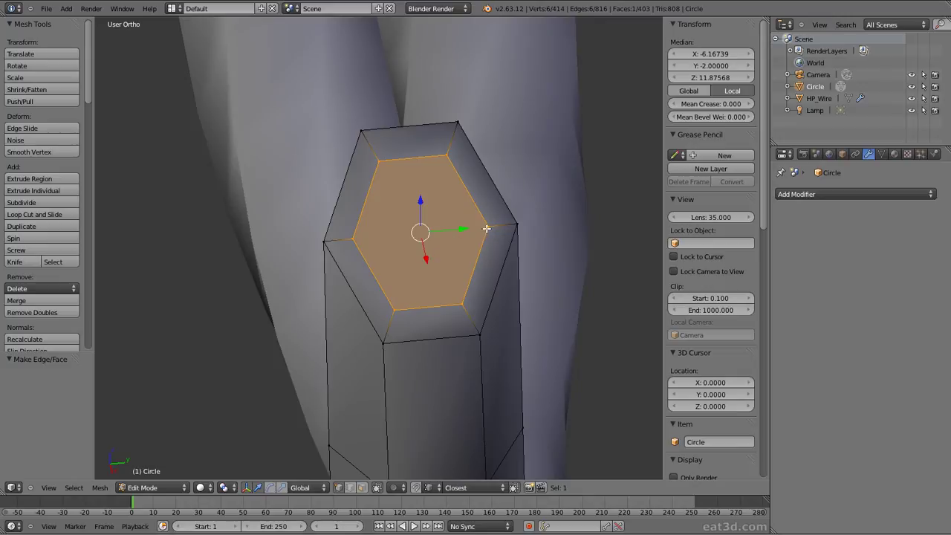
# Step: Knife a four-point cut across the top cap from corner to corner
pyautogui.press('k')
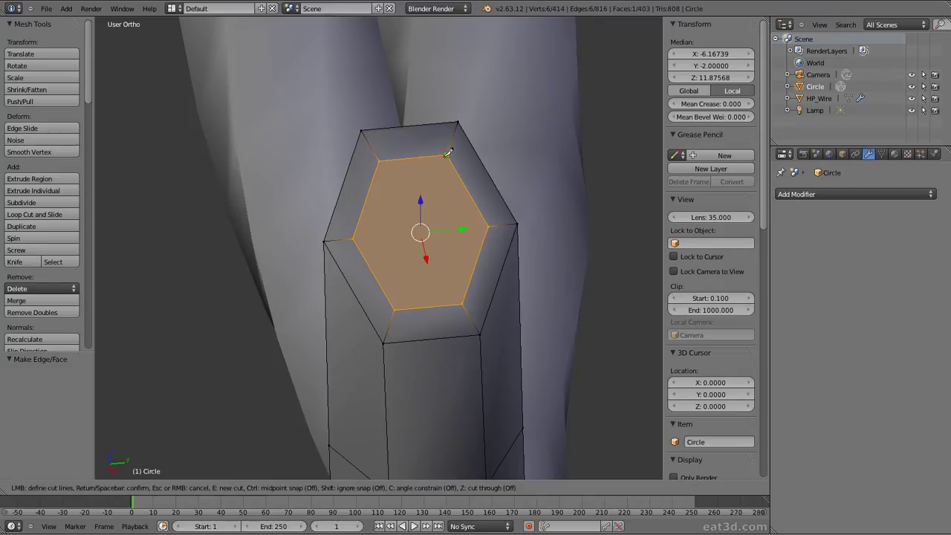
pyautogui.click(448, 152)
pyautogui.click(442, 229)
pyautogui.click(401, 232)
pyautogui.click(379, 160)
pyautogui.press('Return')
# Step: Add two more knife cuts from the inner points to the lower corners
pyautogui.press('k')
pyautogui.click(444, 230)
pyautogui.click(464, 297)
pyautogui.press('e')
pyautogui.click(400, 232)
pyautogui.click(397, 308)
pyautogui.press('Return')
# Step: Smooth the two new inner knife vertices twice with Smooth Vertex
pyautogui.press('a')
pyautogui.rightClick(400, 232)
pyautogui.keyDown('shift'); pyautogui.rightClick(445, 228); pyautogui.keyUp('shift')
pyautogui.press('w')
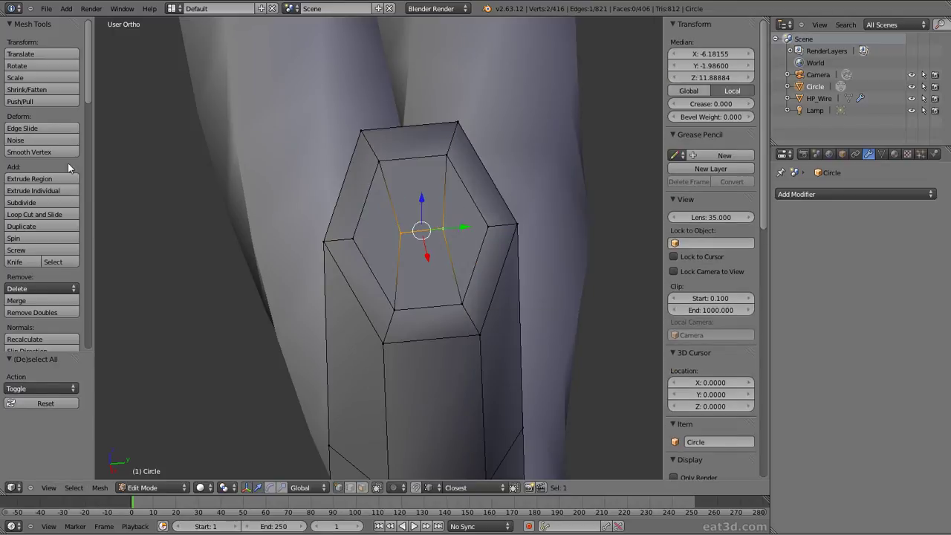
pyautogui.click(64, 150)
pyautogui.click(64, 150)
pyautogui.scroll(-2, 411, 185)
# Step: With Normal orientation, grow the selection over the top and raise it along its normal
pyautogui.press('KP_3')
pyautogui.press('KP_1')
pyautogui.keyDown('shift'); pyautogui.moveTo(403, 168); pyautogui.dragTo(338, 239, button='middle'); pyautogui.keyUp('shift')
pyautogui.hotkey('alt', 'space')
pyautogui.click(327, 253)
pyautogui.click(336, 273)
pyautogui.moveTo(409, 244); pyautogui.dragTo(348, 273, button='middle')
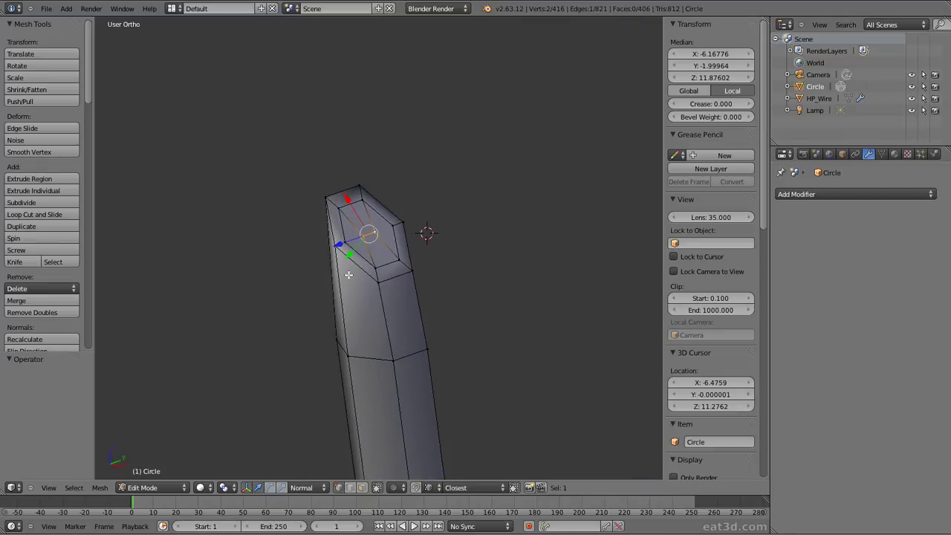
pyautogui.press('ctrl+KP_Add')
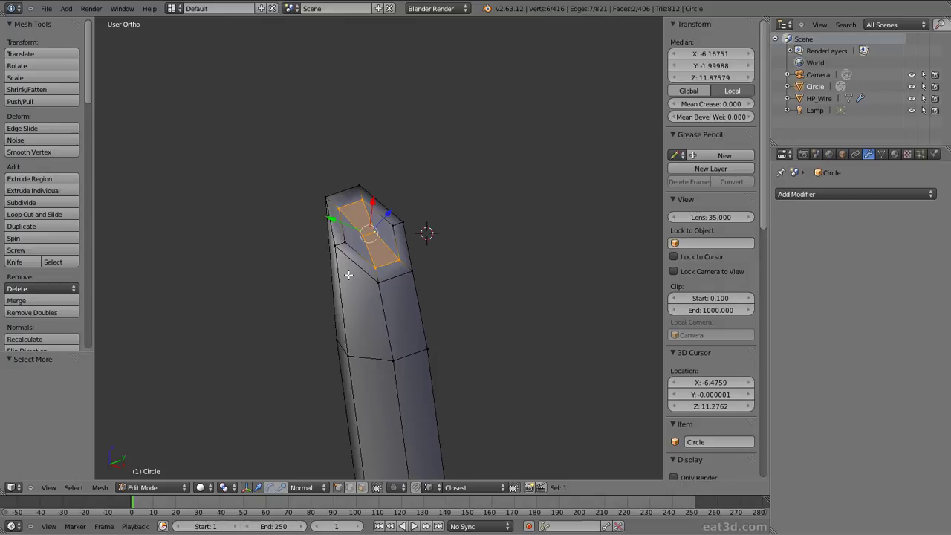
pyautogui.press('ctrl+KP_Add')
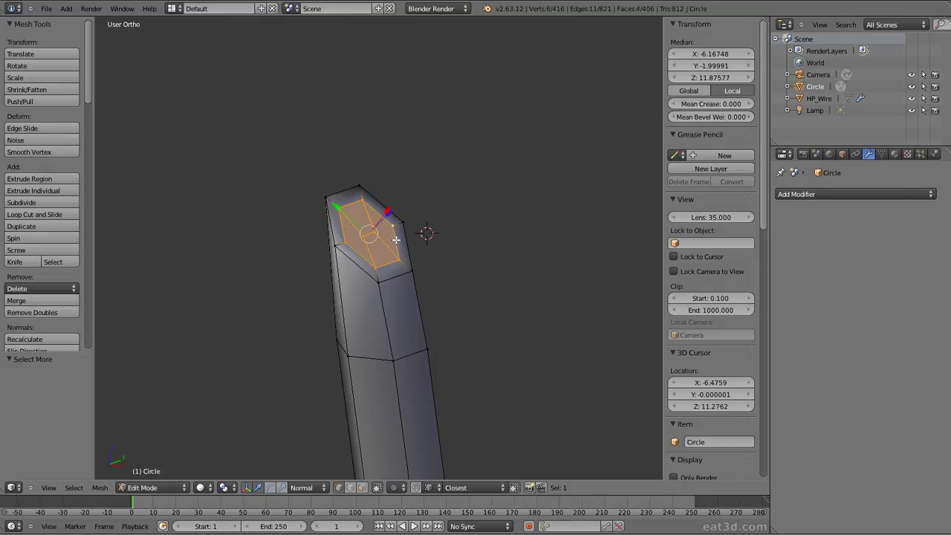
pyautogui.press('KP_1')
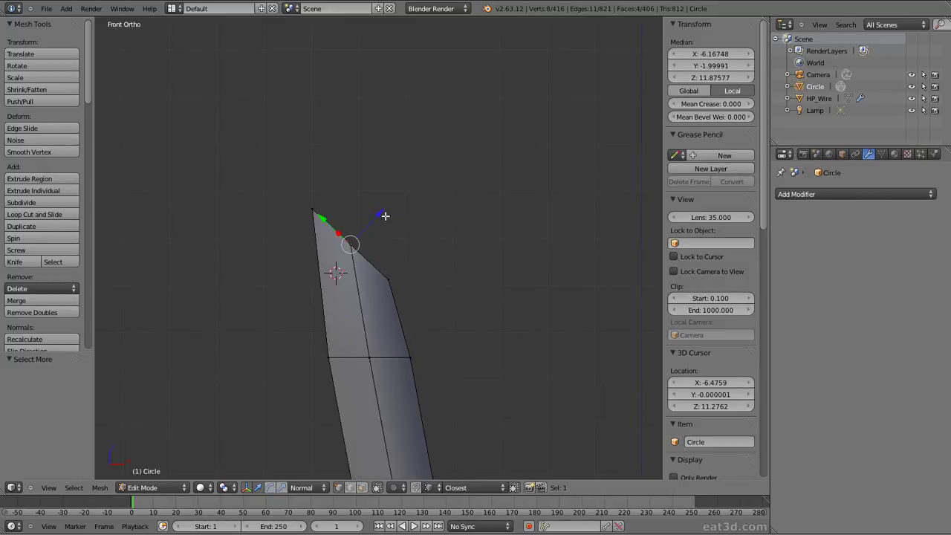
pyautogui.moveTo(380, 213); pyautogui.dragTo(388, 208)
# Step: Add a Subdivision Surface modifier: Subdivide UVs off, Optimal Display on, View 3
pyautogui.press('Tab')
pyautogui.click(819, 195)
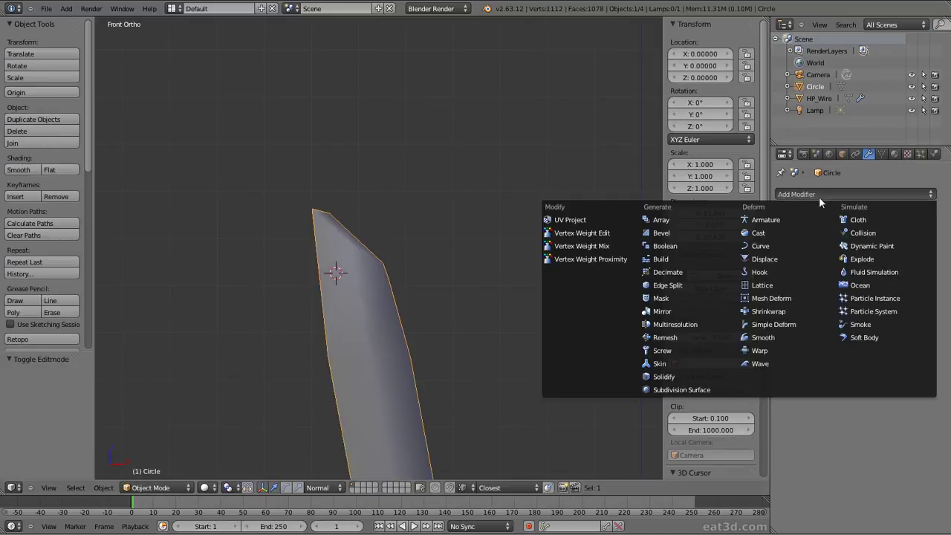
pyautogui.click(681, 389)
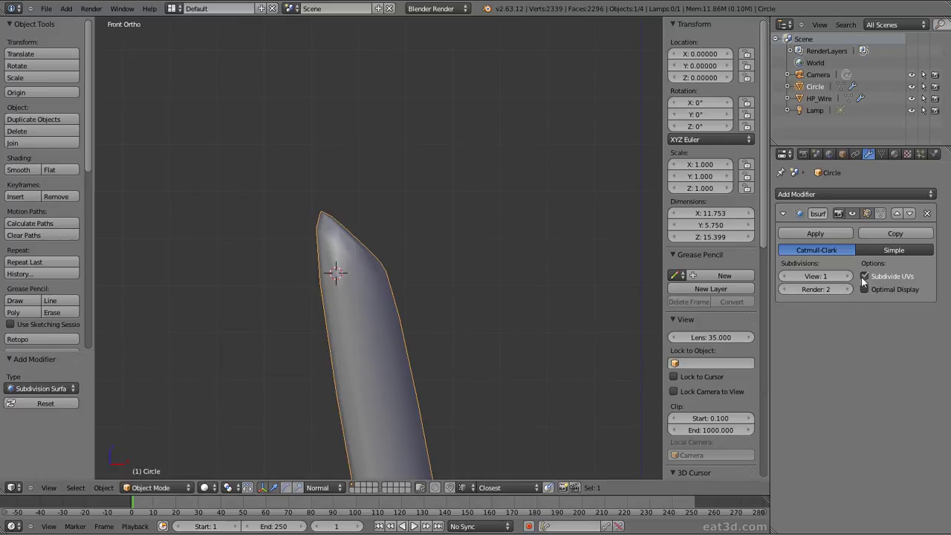
pyautogui.click(863, 275)
pyautogui.click(864, 289)
pyautogui.click(849, 276)
pyautogui.click(848, 276)
# Step: Return to Edit Mode in front view and grow the selection over the upright shaft
pyautogui.moveTo(566, 281); pyautogui.dragTo(456, 330, button='middle')
pyautogui.press('Tab')
pyautogui.moveTo(444, 295); pyautogui.dragTo(537, 251, button='middle')
pyautogui.press('Tab')
pyautogui.press('KP_1')
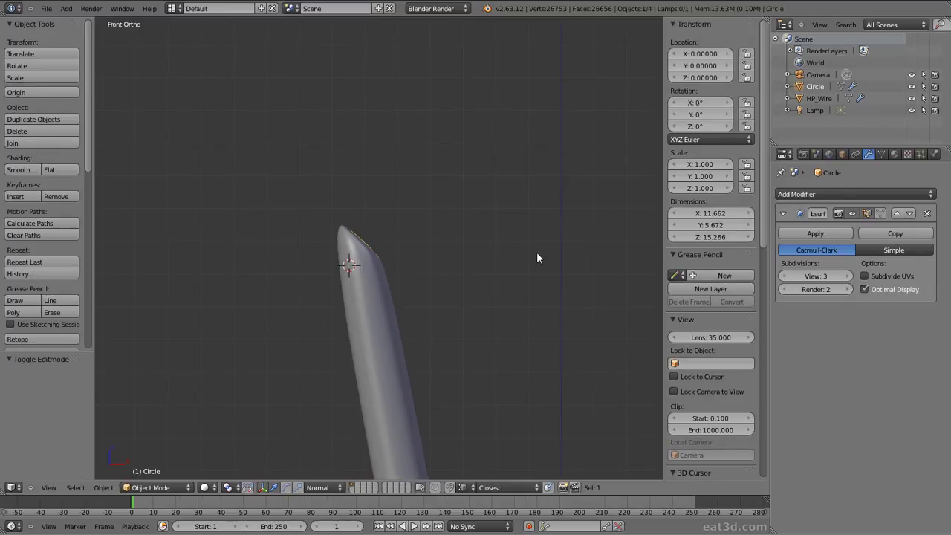
pyautogui.scroll(-5, 537, 253)
pyautogui.press('Tab')
pyautogui.press('ctrl+KP_Add')
pyautogui.press('ctrl+KP_Add')
pyautogui.press('ctrl+KP_Add')
# Step: Switch orientation to Global and duplicate the selected shaft in place
pyautogui.moveTo(467, 276)
pyautogui.mouseDown(button='middle')
pyautogui.moveTo(589, 276)
pyautogui.moveTo(460, 285)
pyautogui.mouseUp(button='middle')
pyautogui.hotkey('alt', 'space')
pyautogui.click(461, 285)
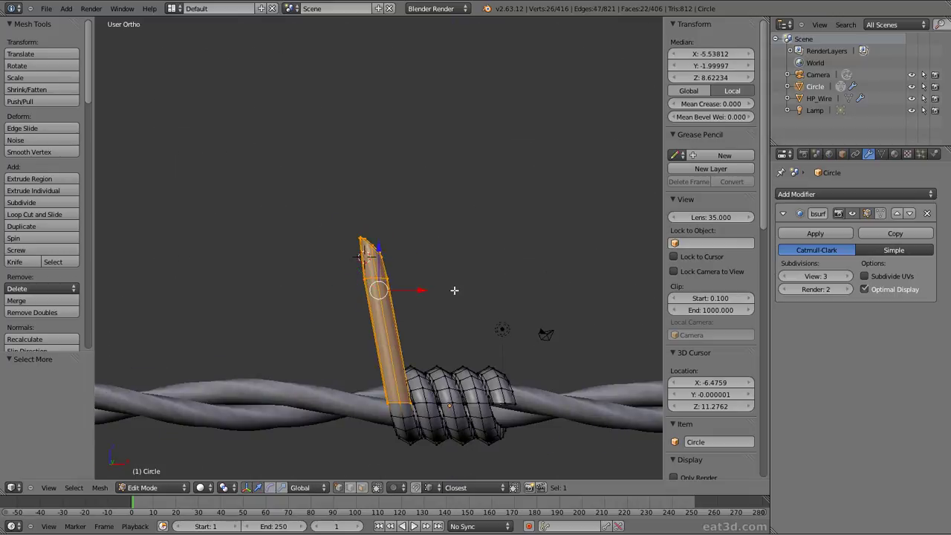
pyautogui.press('KP_1')
pyautogui.hotkey('shift', 'd')
pyautogui.rightClick(378, 204)
pyautogui.keyDown('shift'); pyautogui.scroll(-1, 378, 208); pyautogui.keyUp('shift')
pyautogui.keyDown('shift'); pyautogui.scroll(-1, 389, 242); pyautogui.keyUp('shift')
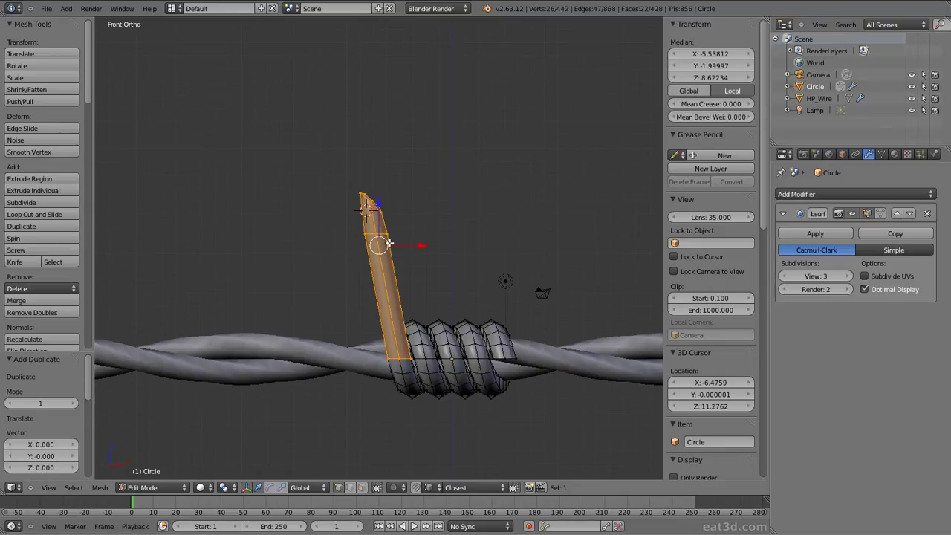
pyautogui.scroll(-1, 394, 375)
pyautogui.press('Tab')
pyautogui.press('Tab')
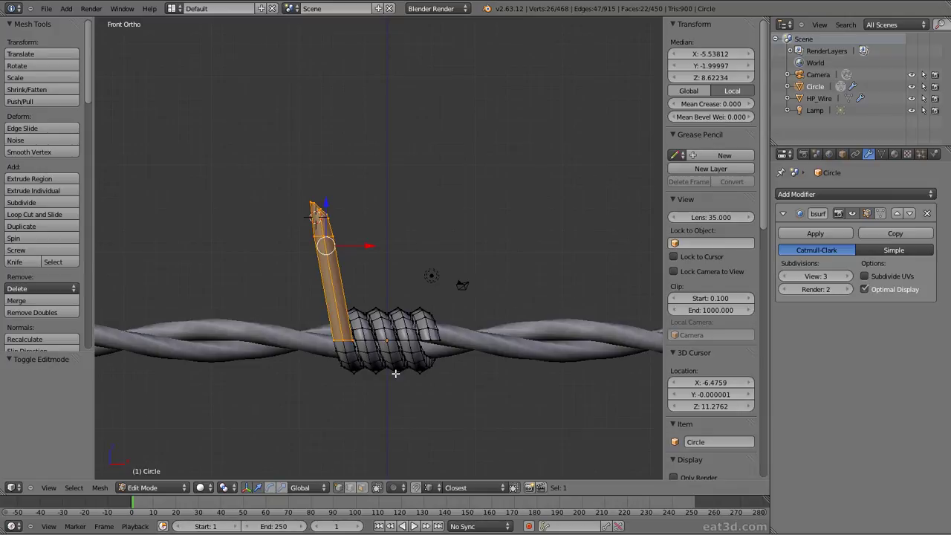
# Step: Mirror the duplicate across global X and move it to the coil's right side
pyautogui.click(100, 488)
pyautogui.moveTo(118, 425)
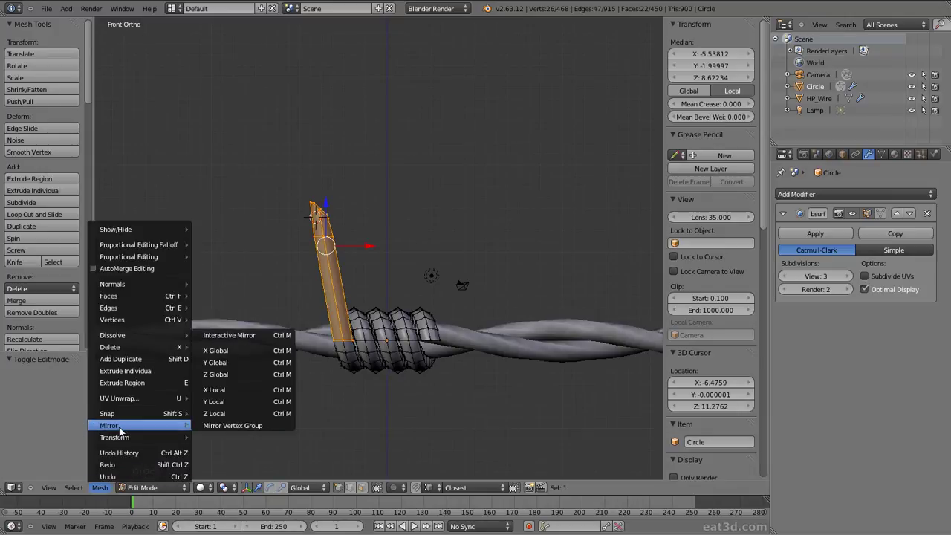
pyautogui.click(251, 354)
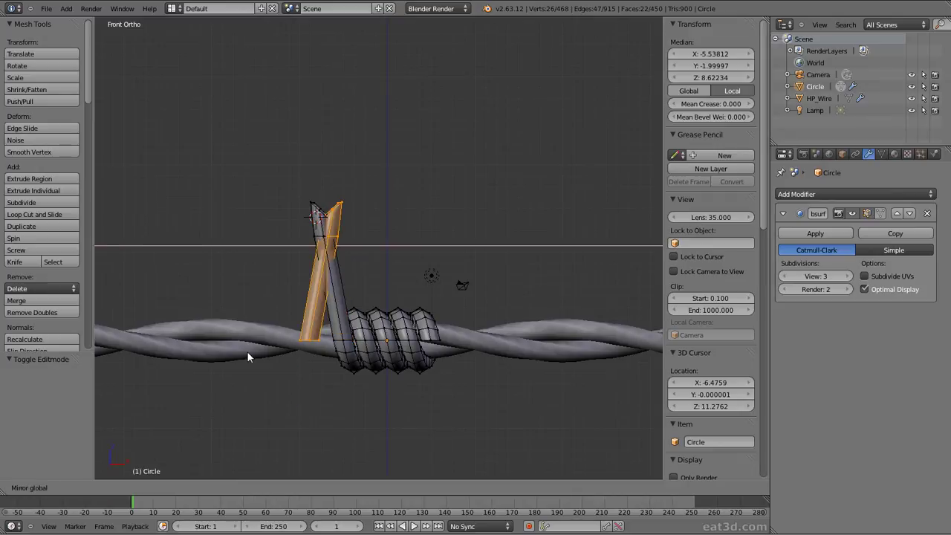
pyautogui.click(248, 355)
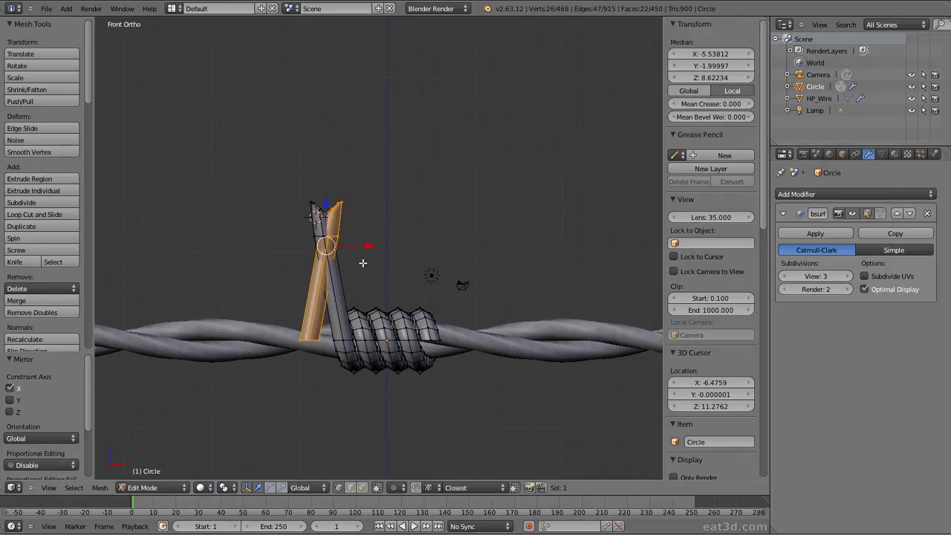
pyautogui.moveTo(341, 301); pyautogui.dragTo(340, 348, button='middle')
pyautogui.scroll(3, 396, 294)
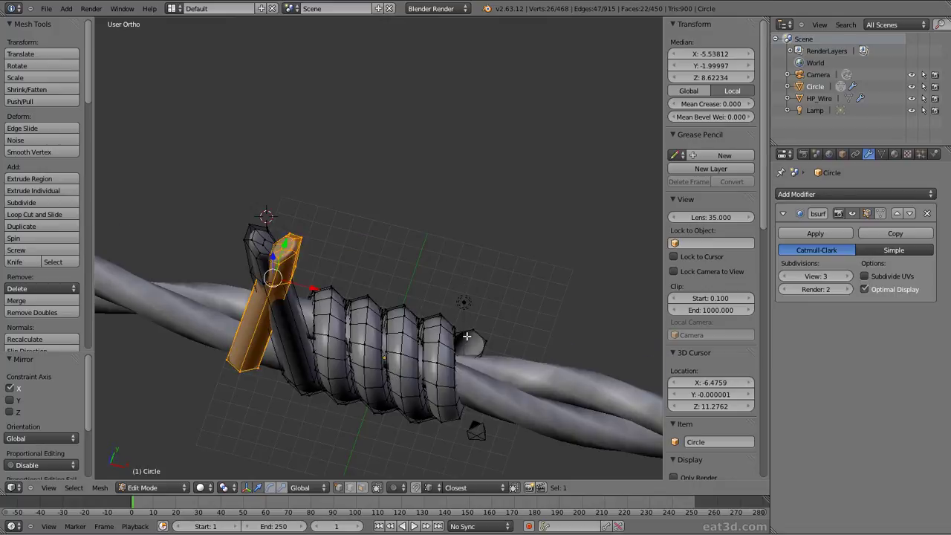
pyautogui.press('g')
pyautogui.click(483, 338)
pyautogui.moveTo(483, 338); pyautogui.dragTo(384, 274, button='middle')
# Step: Select both shafts and duplicate them in place
pyautogui.keyDown('alt'); pyautogui.keyDown('shift'); pyautogui.rightClick(268, 240); pyautogui.keyUp('shift'); pyautogui.keyUp('alt')
pyautogui.press('ctrl+KP_Add')
pyautogui.press('ctrl+KP_Add')
pyautogui.press('ctrl+KP_Add')
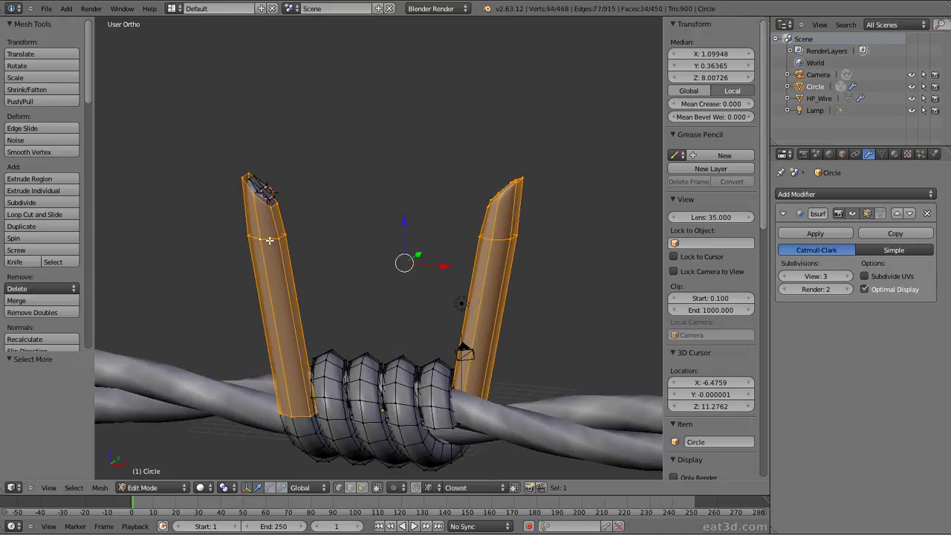
pyautogui.moveTo(269, 240); pyautogui.dragTo(346, 289, button='middle')
pyautogui.press('KP_1')
pyautogui.hotkey('shift', 'd')
pyautogui.rightClick(348, 290)
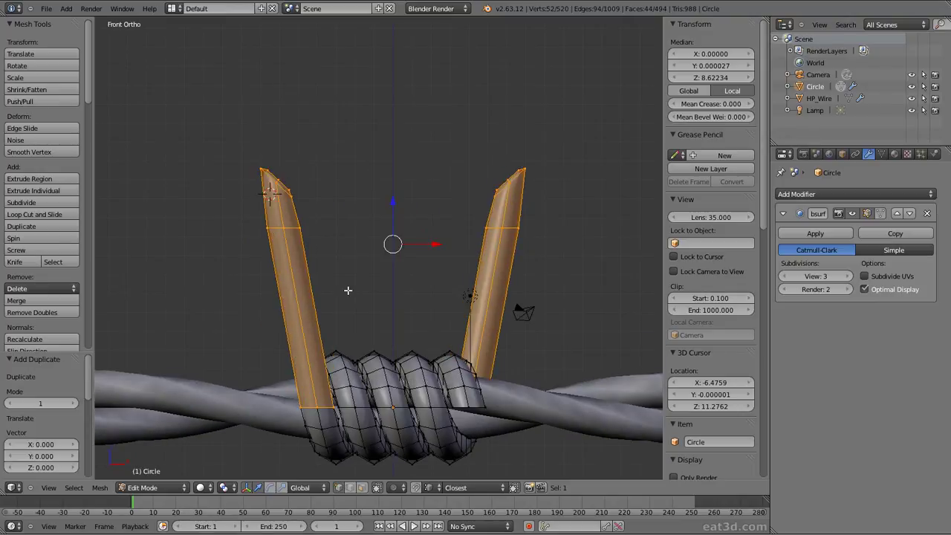
# Step: Mirror the duplicated shafts across global Y, then across global Z
pyautogui.click(99, 487)
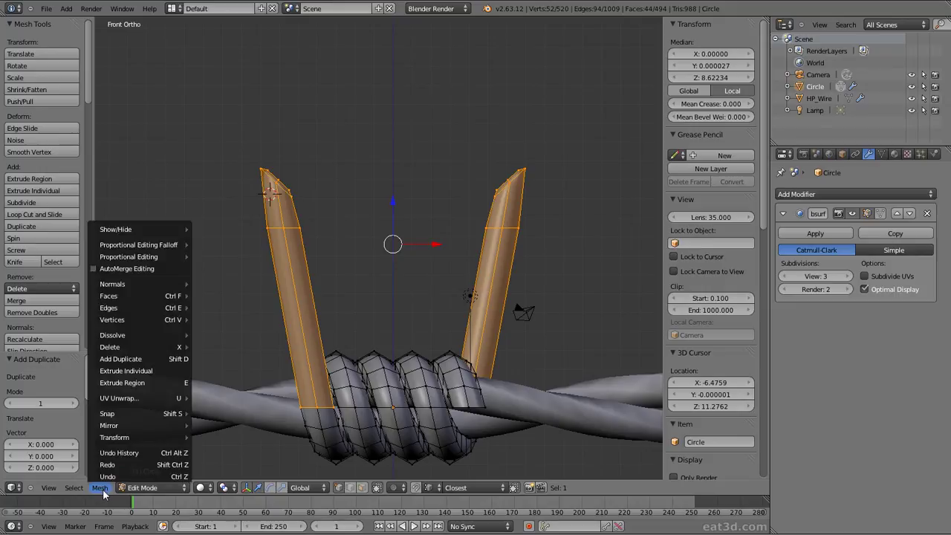
pyautogui.moveTo(121, 429)
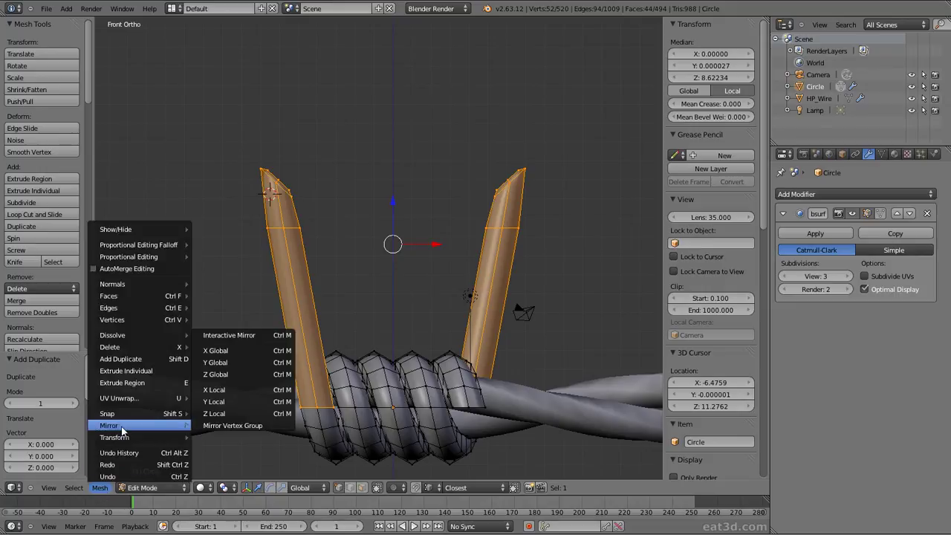
pyautogui.click(225, 367)
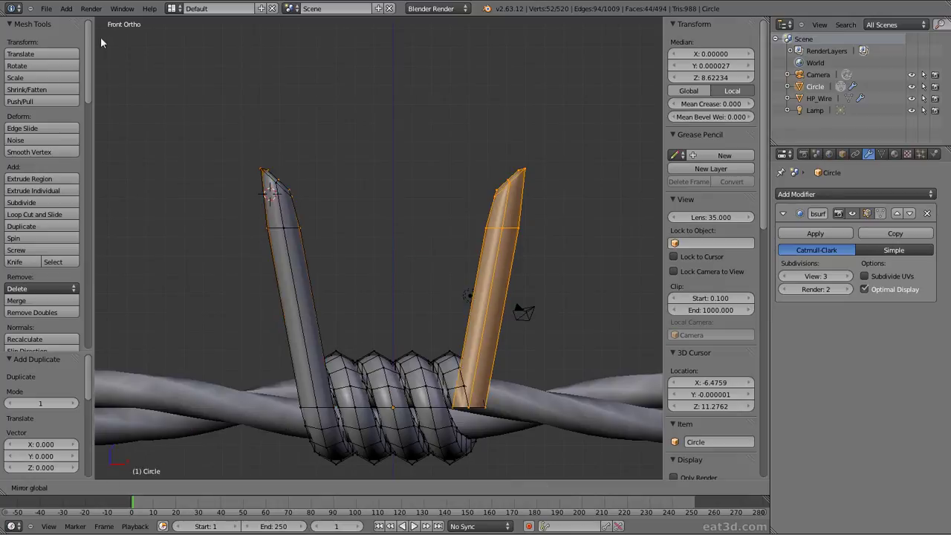
pyautogui.click(478, 151)
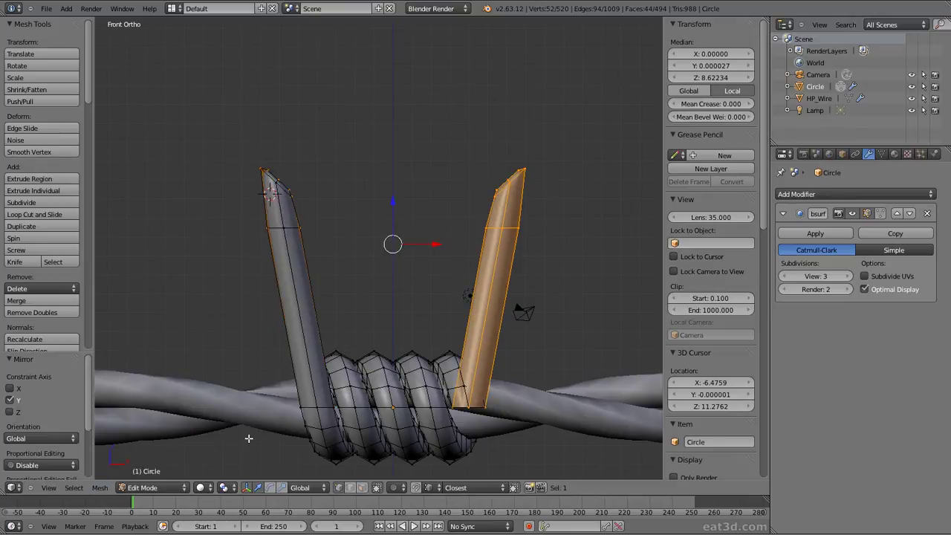
pyautogui.click(100, 487)
pyautogui.moveTo(121, 425)
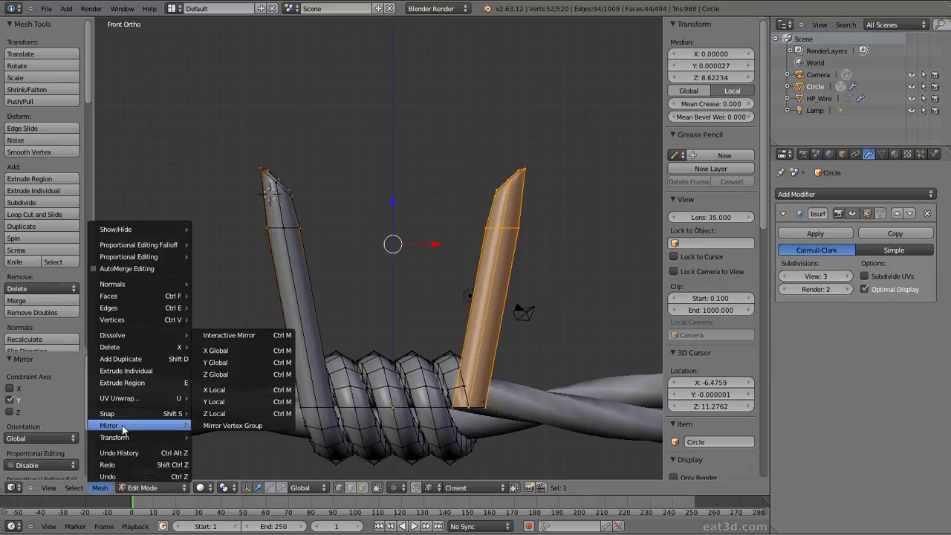
pyautogui.click(233, 374)
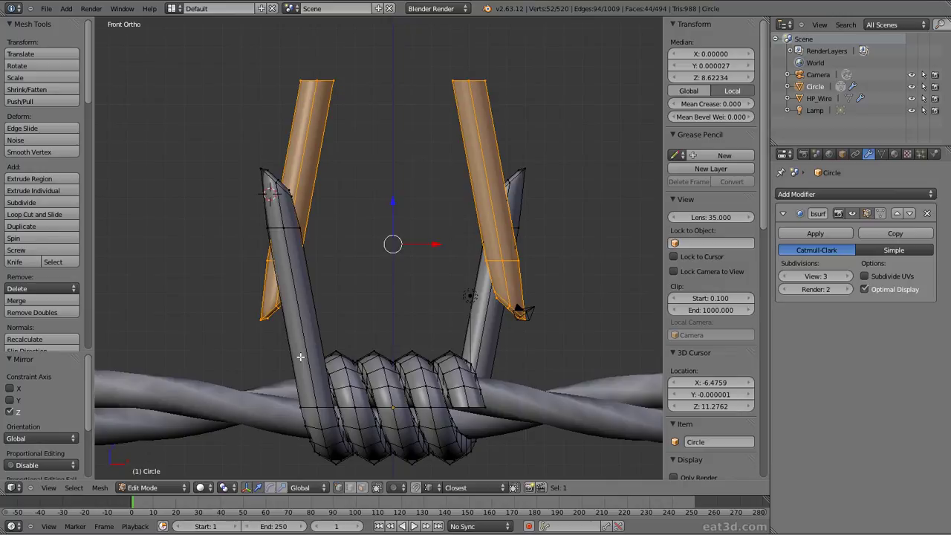
# Step: Move the flipped barbs down along Z below the wire, then nudge them slightly
pyautogui.moveTo(300, 356); pyautogui.dragTo(471, 363, button='middle')
pyautogui.scroll(3, 558, 329)
pyautogui.press('g')
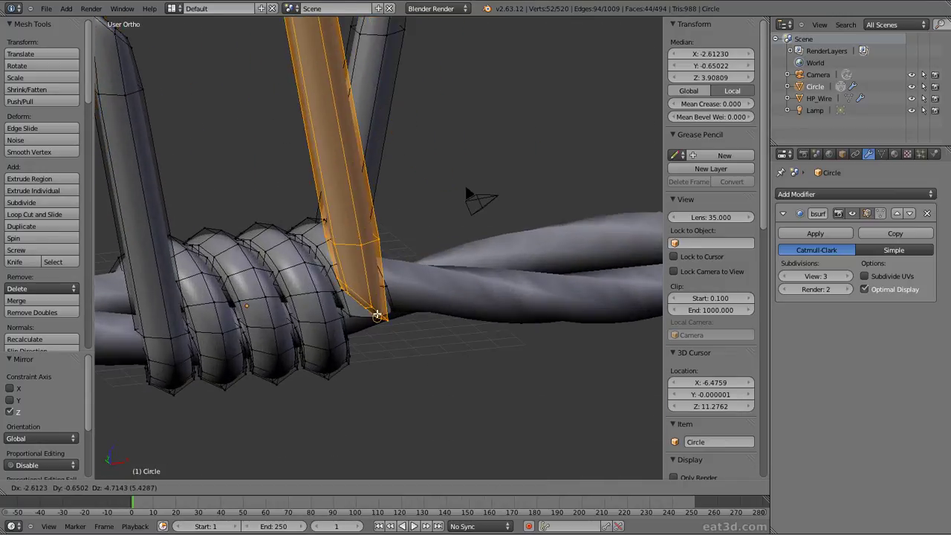
pyautogui.rightClick(416, 410)
pyautogui.press('g')
pyautogui.press('z')
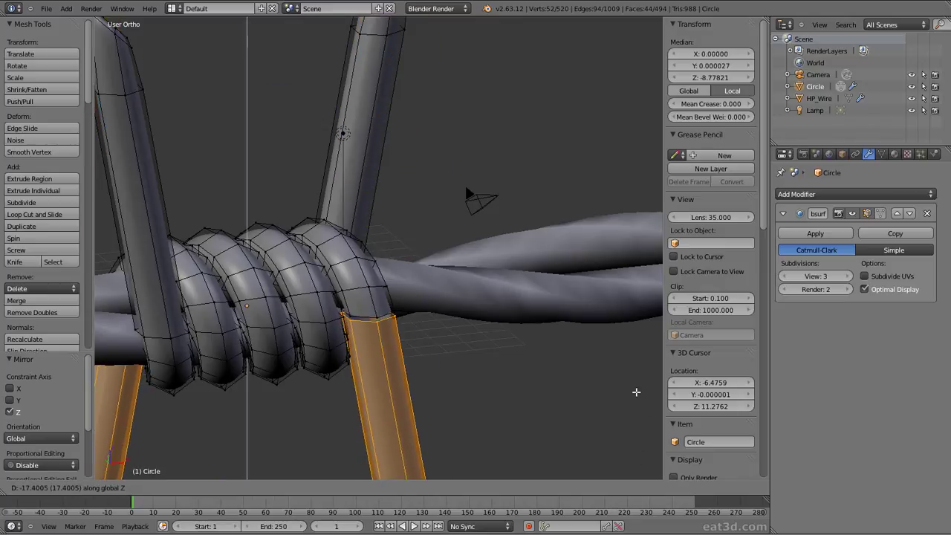
pyautogui.click(636, 387)
pyautogui.scroll(4, 385, 334)
pyautogui.keyDown('shift'); pyautogui.scroll(-4, 366, 400); pyautogui.keyUp('shift')
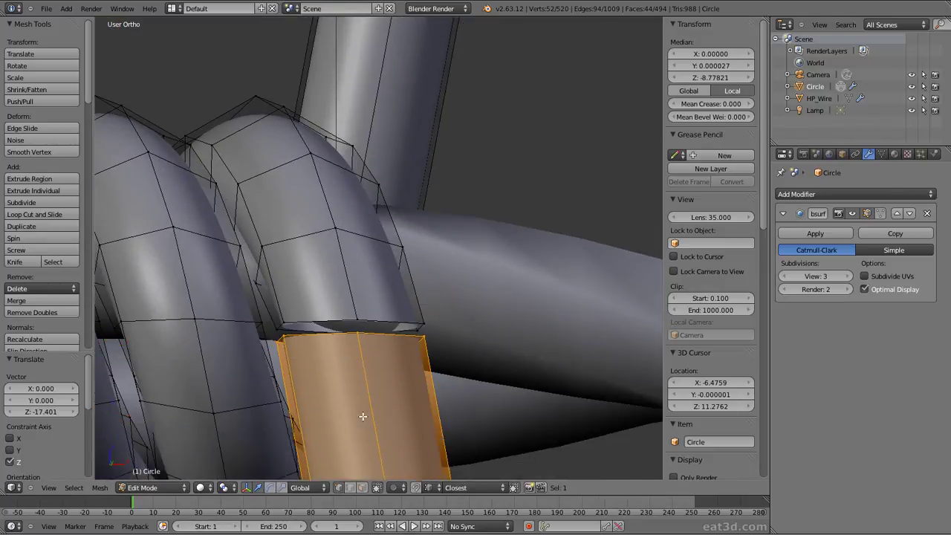
pyautogui.press('g')
pyautogui.click(362, 325)
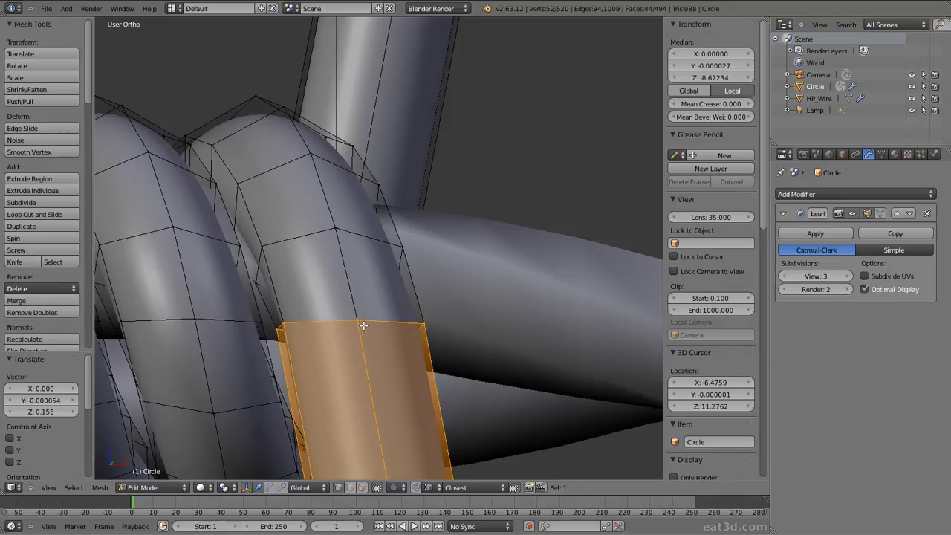
pyautogui.scroll(-6, 364, 325)
# Step: Select all and Remove Doubles to merge the 44 duplicate vertices
pyautogui.press('a')
pyautogui.press('a')
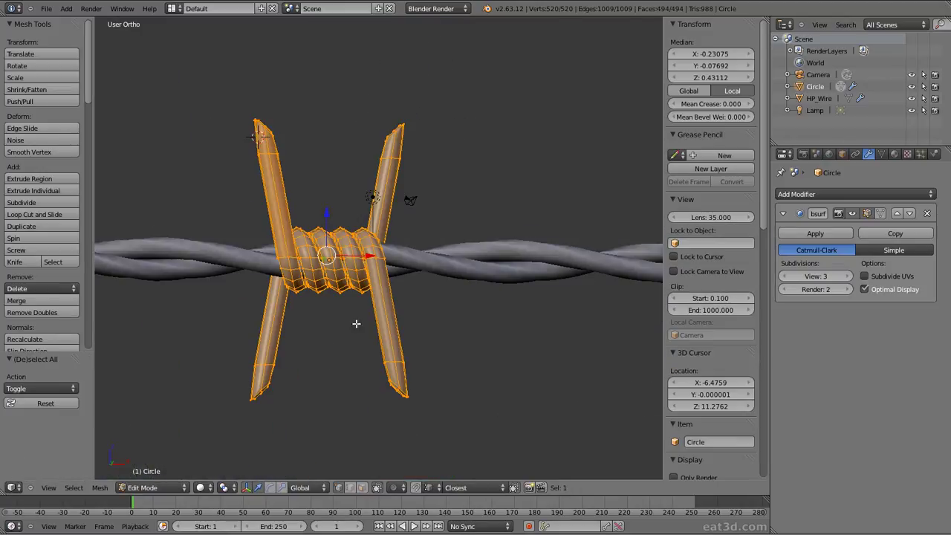
pyautogui.press('w')
pyautogui.click(356, 296)
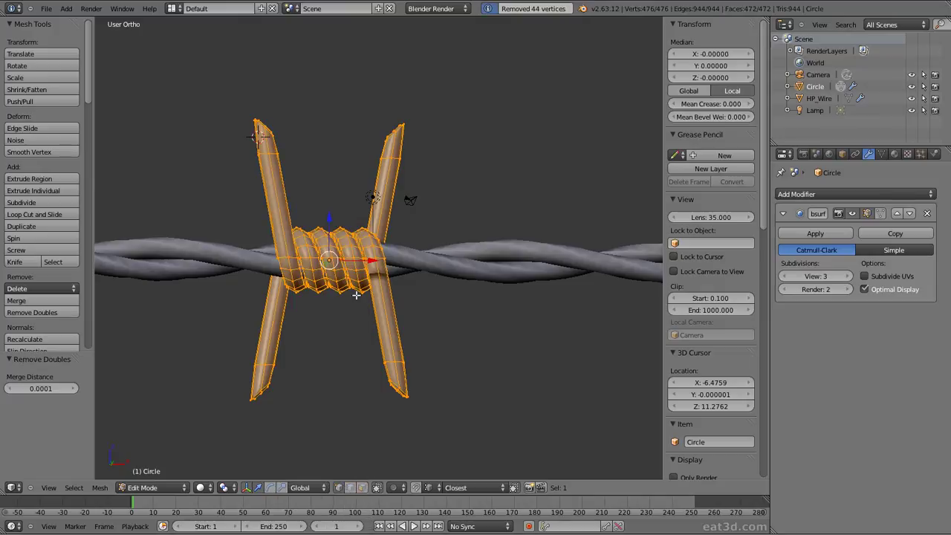
# Step: Back in Object Mode, hide the camera and lamp
pyautogui.press('Tab')
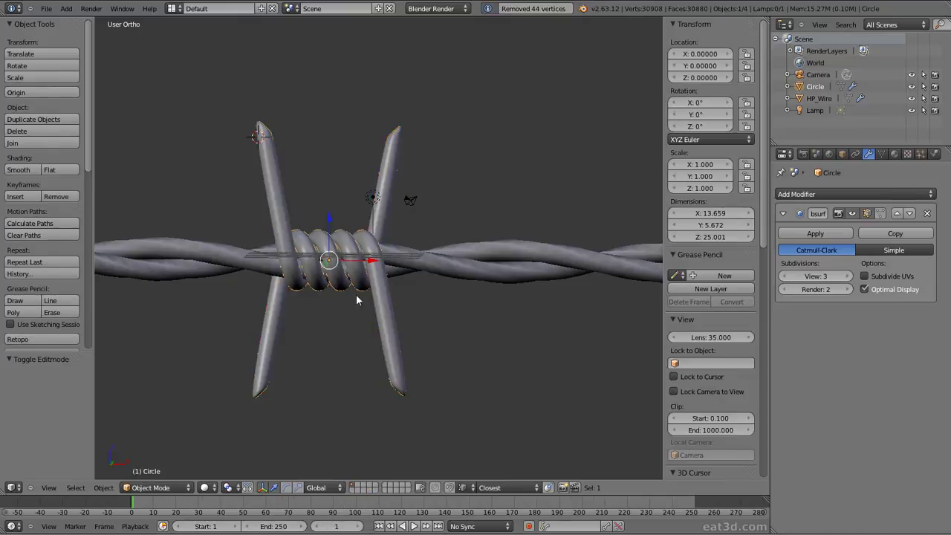
pyautogui.press('KP_1')
pyautogui.press('a')
pyautogui.rightClick(465, 265)
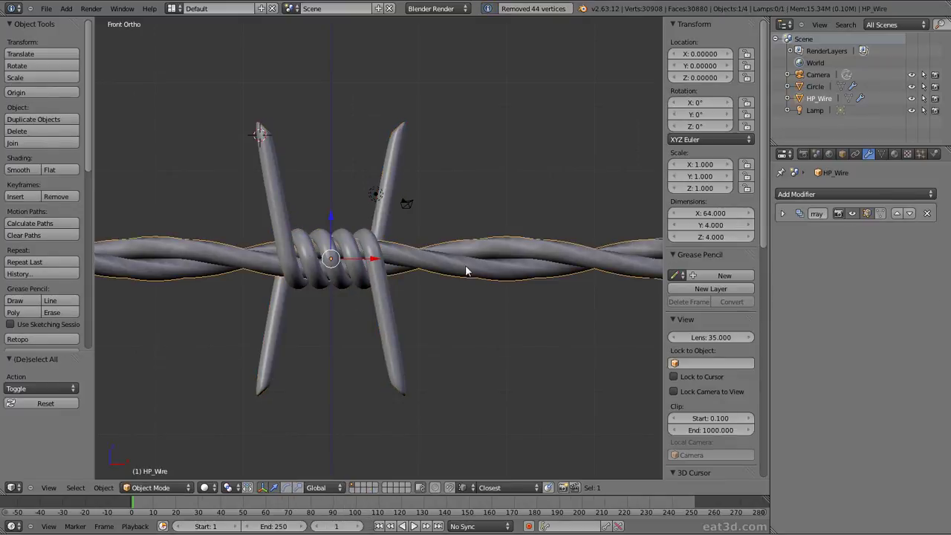
pyautogui.rightClick(406, 212)
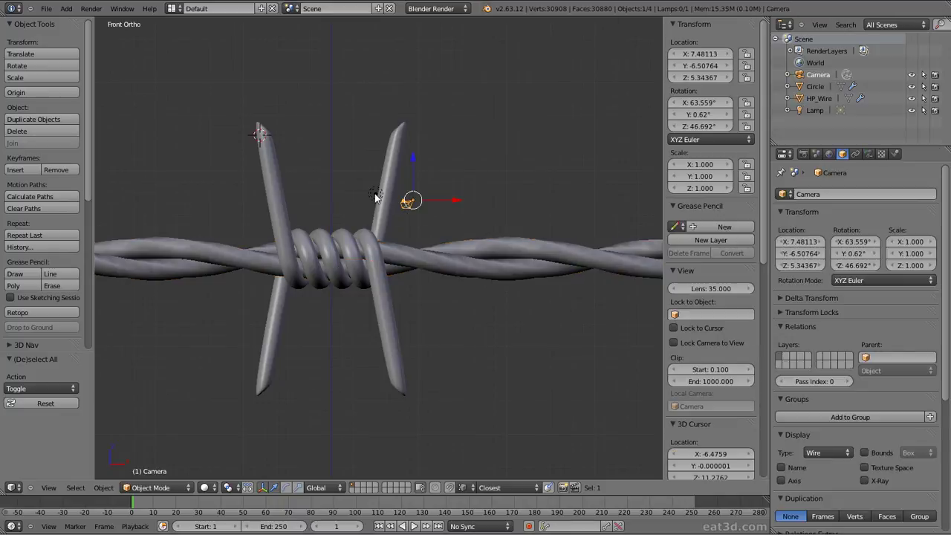
pyautogui.keyDown('shift'); pyautogui.rightClick(376, 196); pyautogui.keyUp('shift')
pyautogui.rightClick(435, 244)
pyautogui.hotkey('shift', 'h')
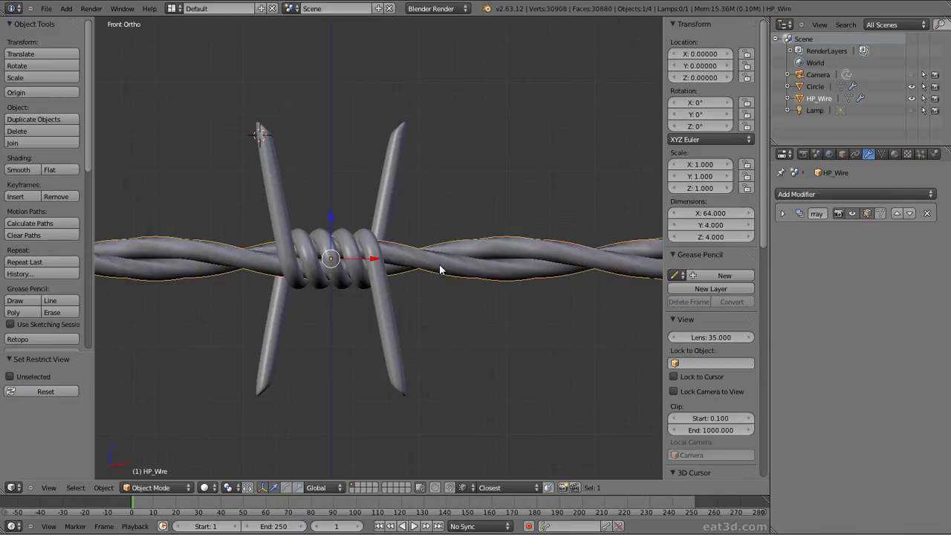
# Step: Give HP_Wire a Subdivision Surface: Optimal Display on, Subdivide UVs off, View 2
pyautogui.click(844, 192)
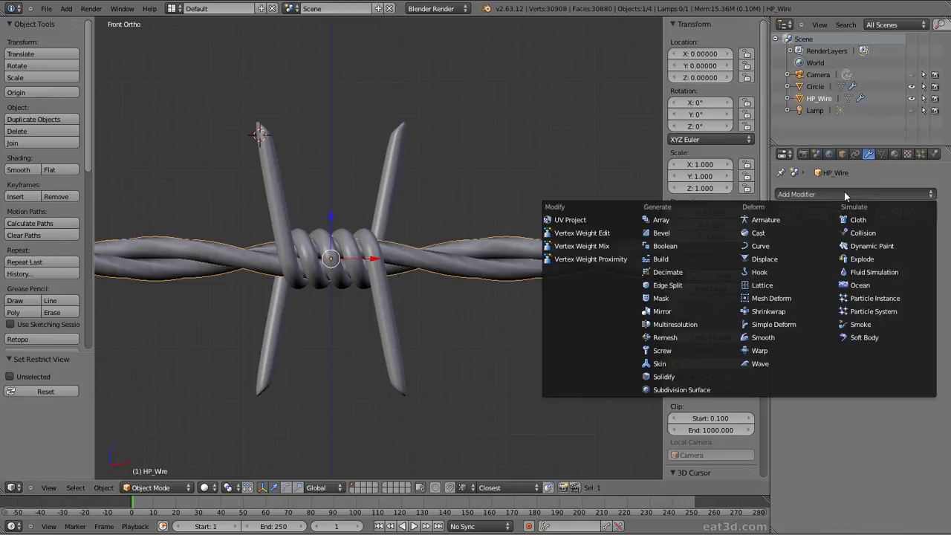
pyautogui.click(697, 390)
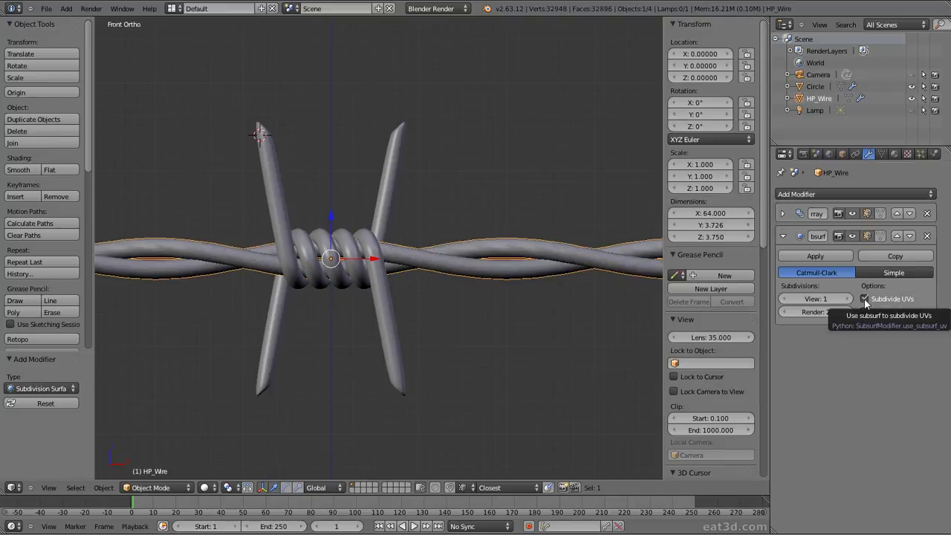
pyautogui.click(865, 311)
pyautogui.click(864, 299)
pyautogui.click(849, 298)
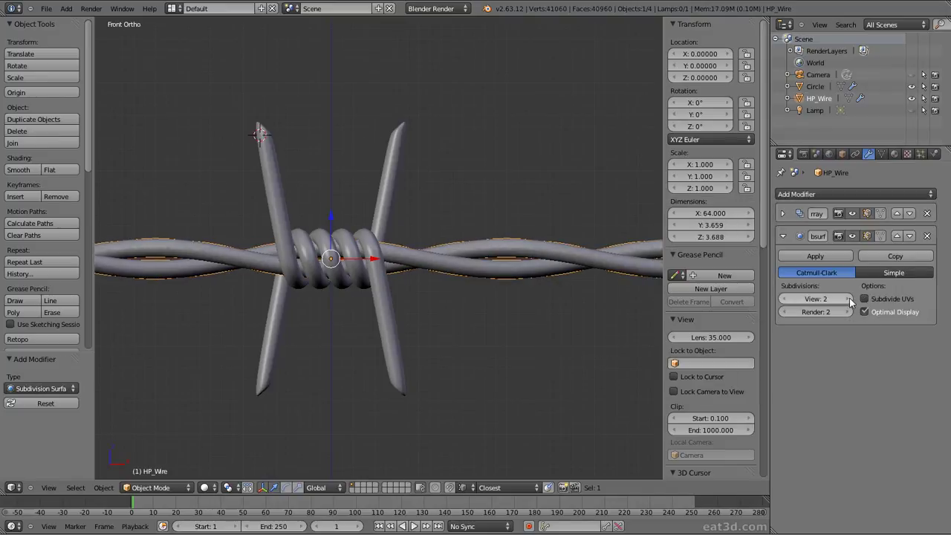
# Step: Lower the barb object Circle's Subsurf view level from 3 to 2
pyautogui.rightClick(375, 301)
pyautogui.click(783, 275)
pyautogui.press('a')
pyautogui.moveTo(450, 318); pyautogui.dragTo(316, 300, button='middle')
pyautogui.press('KP_1')
pyautogui.scroll(-5, 317, 304)
pyautogui.scroll(-1, 339, 286)
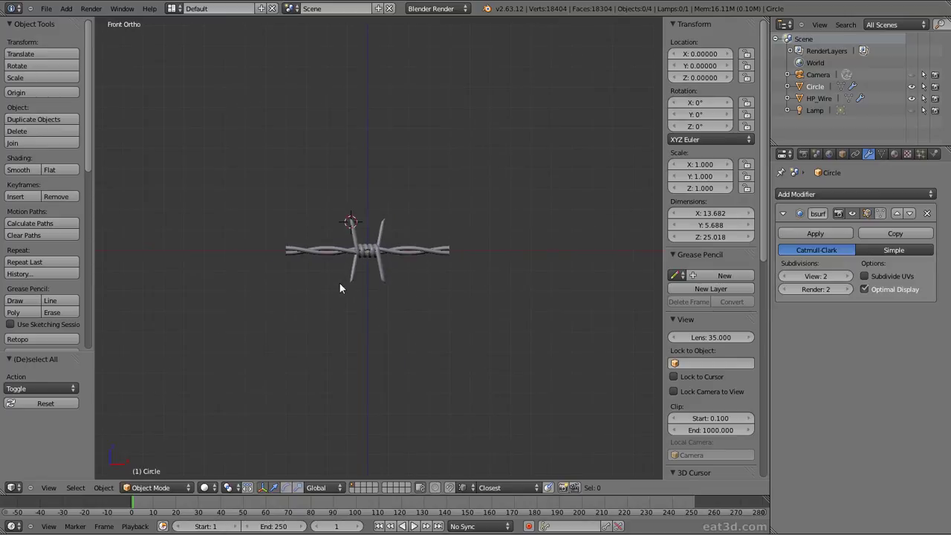
# Step: Apply HP_Wire's Array modifier
pyautogui.rightClick(396, 253)
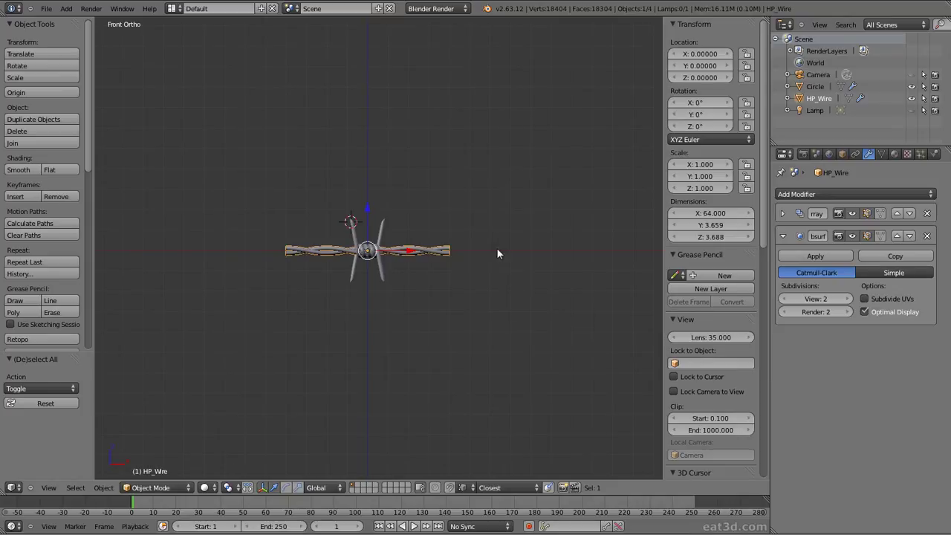
pyautogui.click(782, 213)
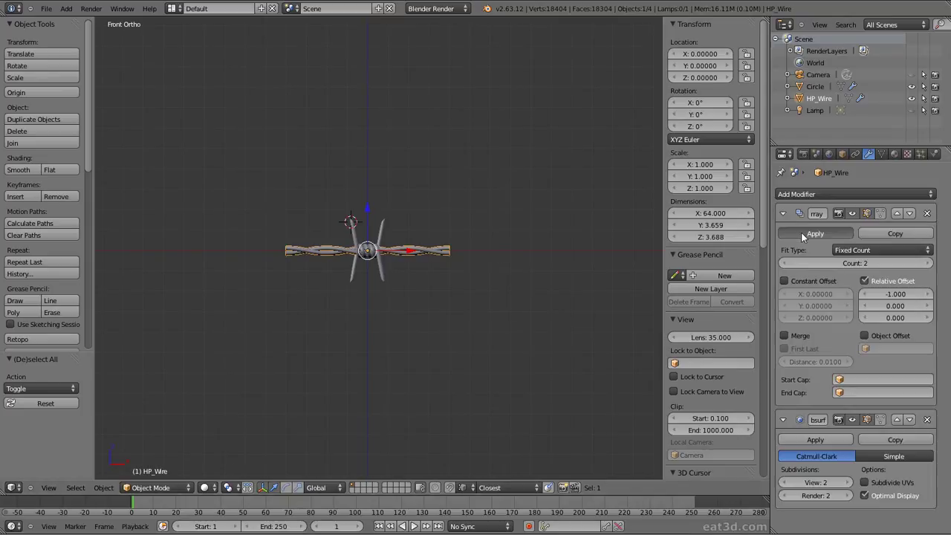
pyautogui.click(814, 233)
pyautogui.scroll(4, 389, 260)
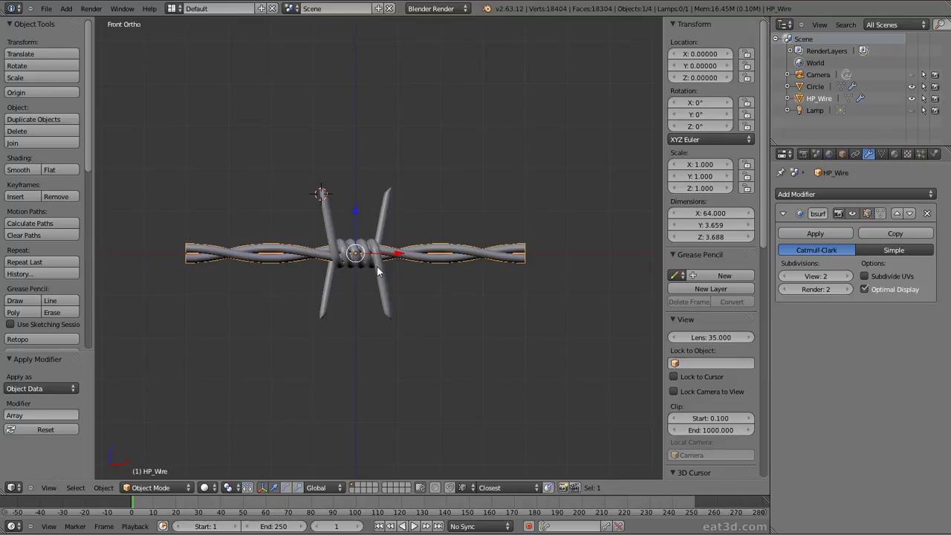
# Step: Join Circle into HP_Wire with Ctrl+J, keeping HP_Wire active
pyautogui.keyDown('shift'); pyautogui.rightClick(381, 272); pyautogui.keyUp('shift')
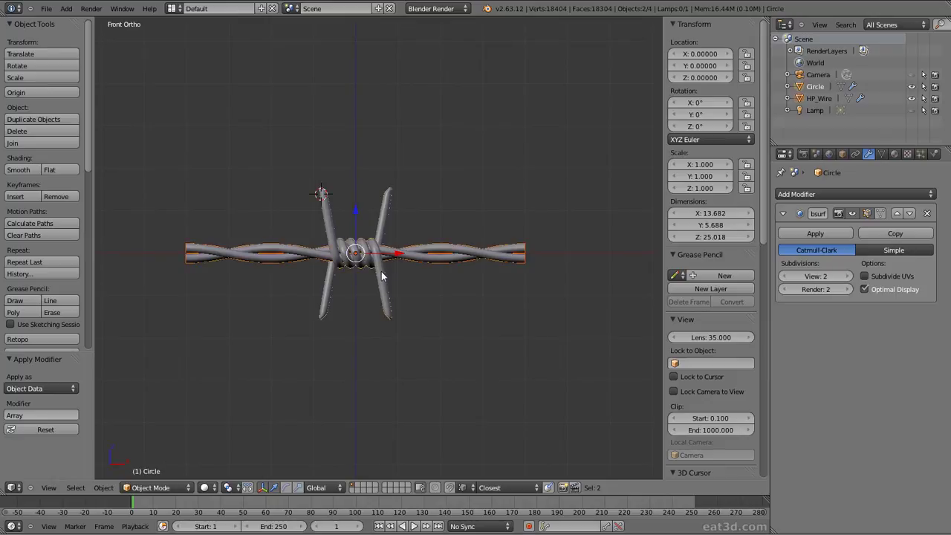
pyautogui.keyDown('shift'); pyautogui.rightClick(420, 256); pyautogui.keyUp('shift')
pyautogui.hotkey('ctrl', 'j')
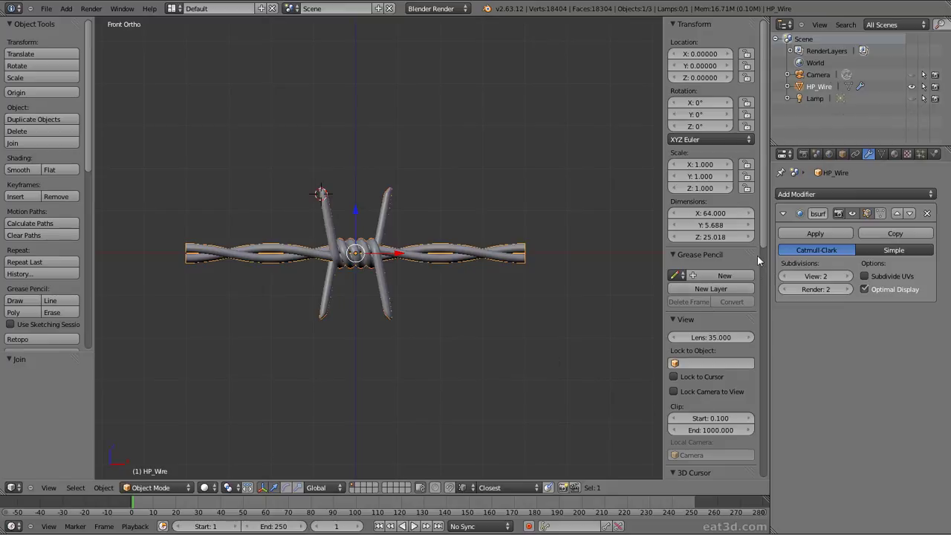
pyautogui.moveTo(758, 252); pyautogui.dragTo(763, 349)
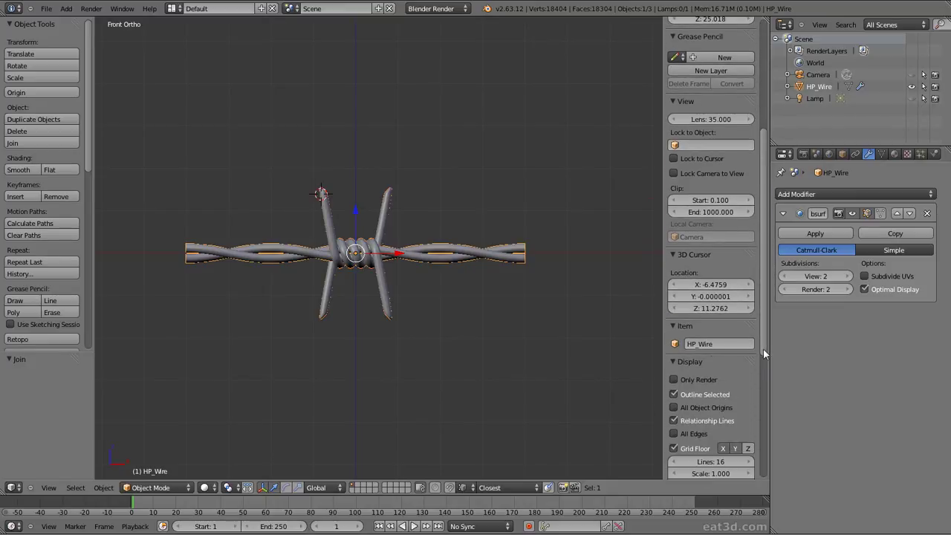
# Step: Rename both the object and its mesh data to 'HP_Barbed_Wire'
pyautogui.click(720, 346)
pyautogui.write('HP_Barbed_Wire')
pyautogui.press('Return')
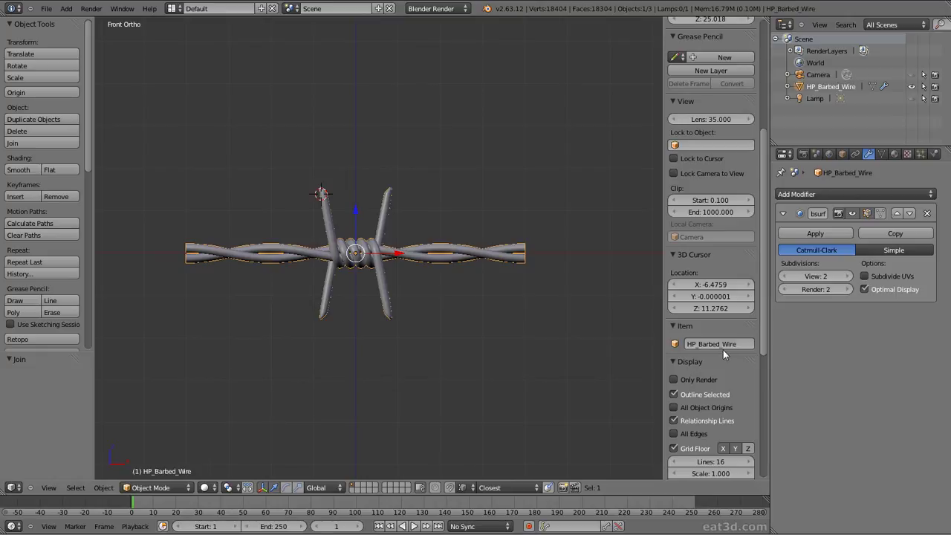
pyautogui.click(883, 153)
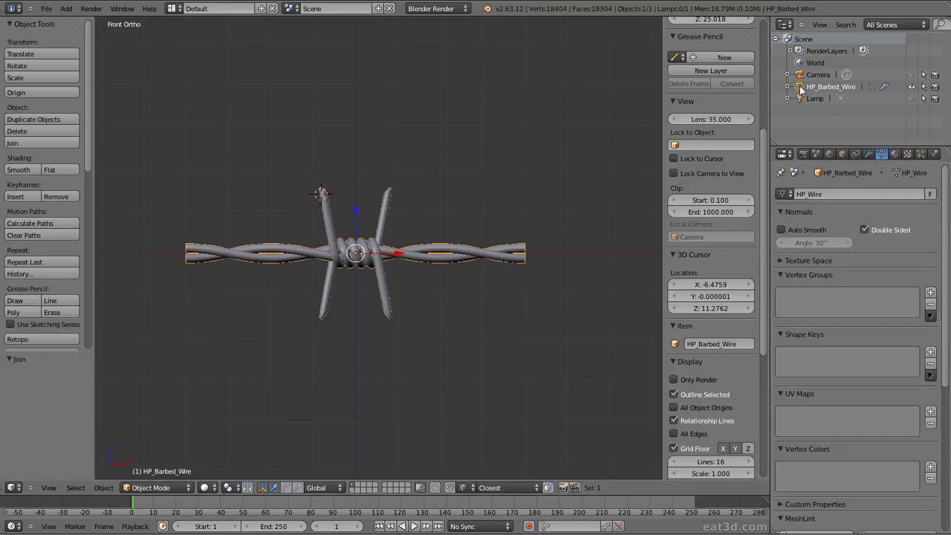
pyautogui.click(830, 193)
pyautogui.write('HP_Barbed_Wire')
pyautogui.press('Return')
# Step: Uncheck Double Sided in the mesh's Object Data properties
pyautogui.click(864, 230)
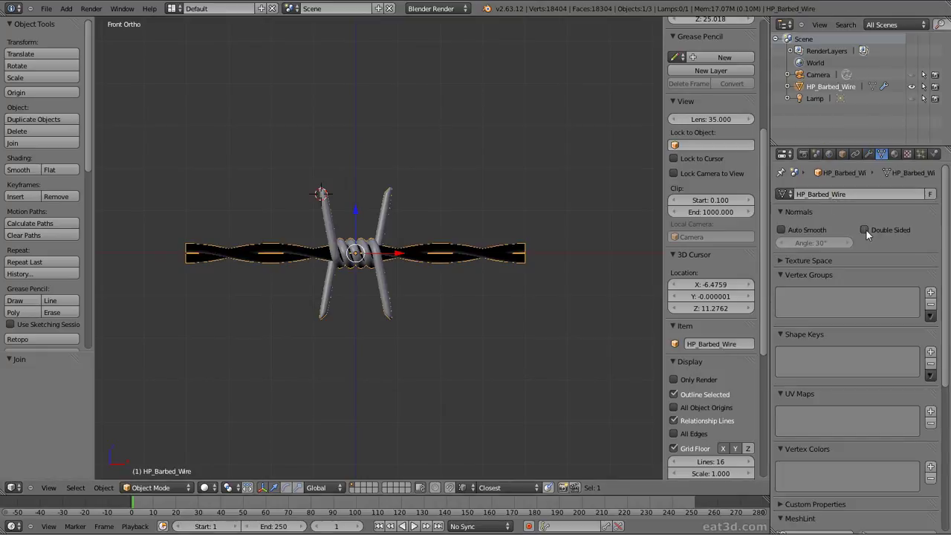
pyautogui.click(864, 230)
pyautogui.click(865, 230)
pyautogui.scroll(6, 487, 256)
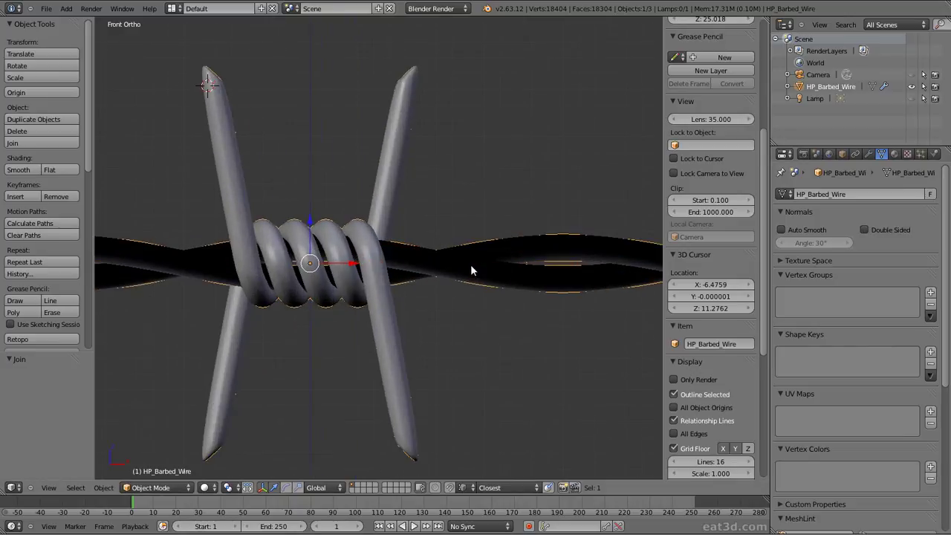
# Step: Enter Edit Mode on the wire mesh and turn on Double Sided lighting
pyautogui.press('Tab')
pyautogui.press('a')
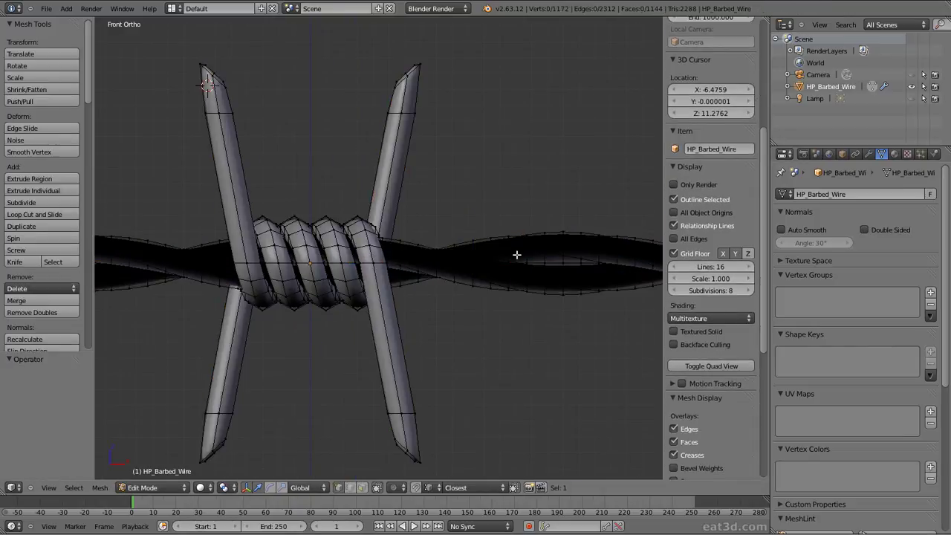
pyautogui.click(864, 230)
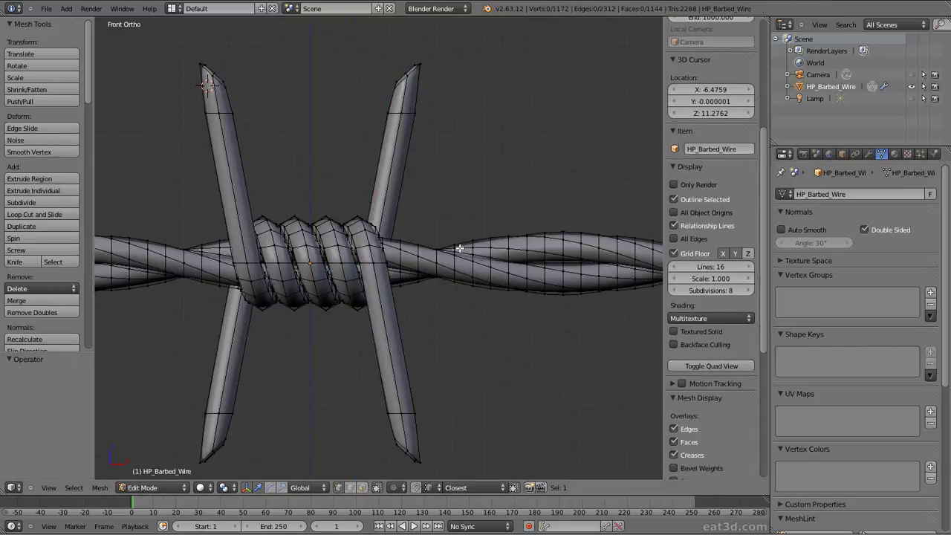
pyautogui.press('Tab')
pyautogui.press('Tab')
# Step: Remove doubles on each of the two twisted strands in turn
pyautogui.rightClick(454, 271)
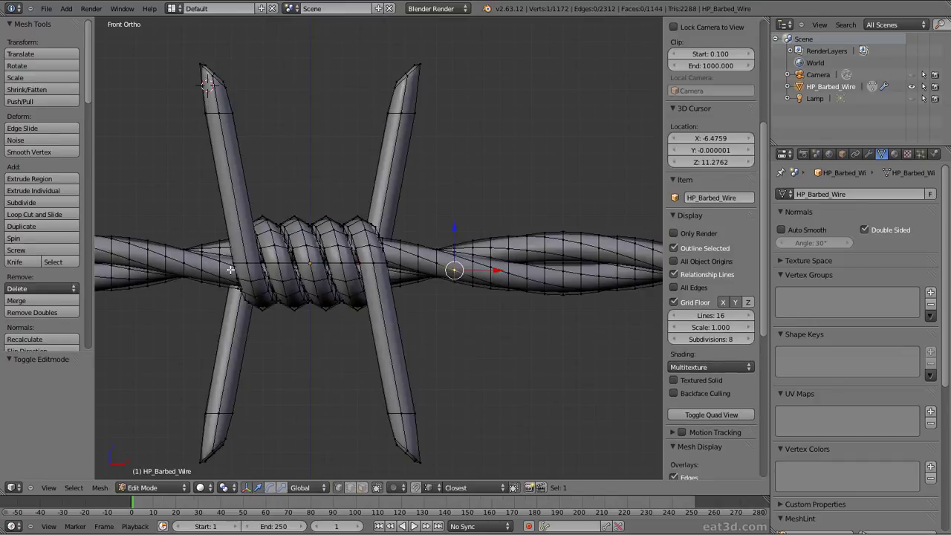
pyautogui.hotkey('ctrl', 'l')
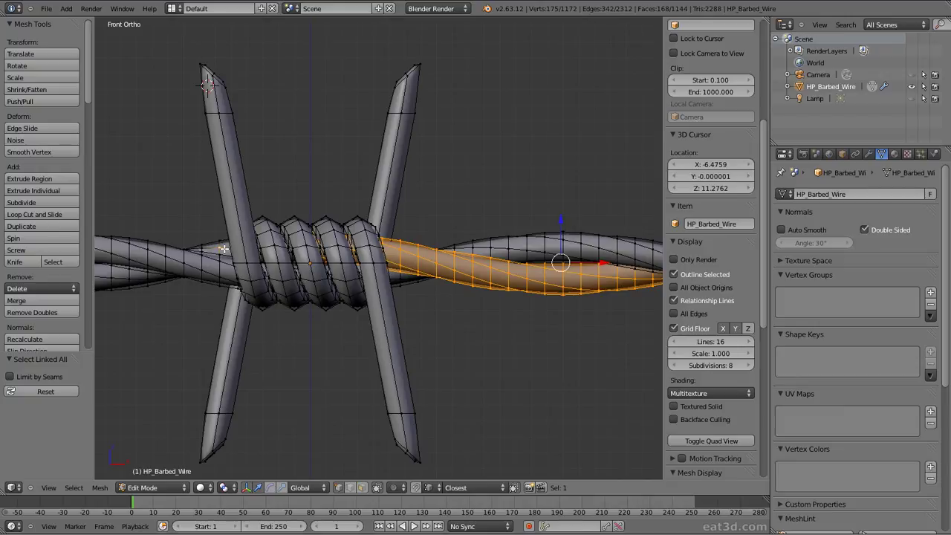
pyautogui.press('l')
pyautogui.press('w')
pyautogui.click(223, 248)
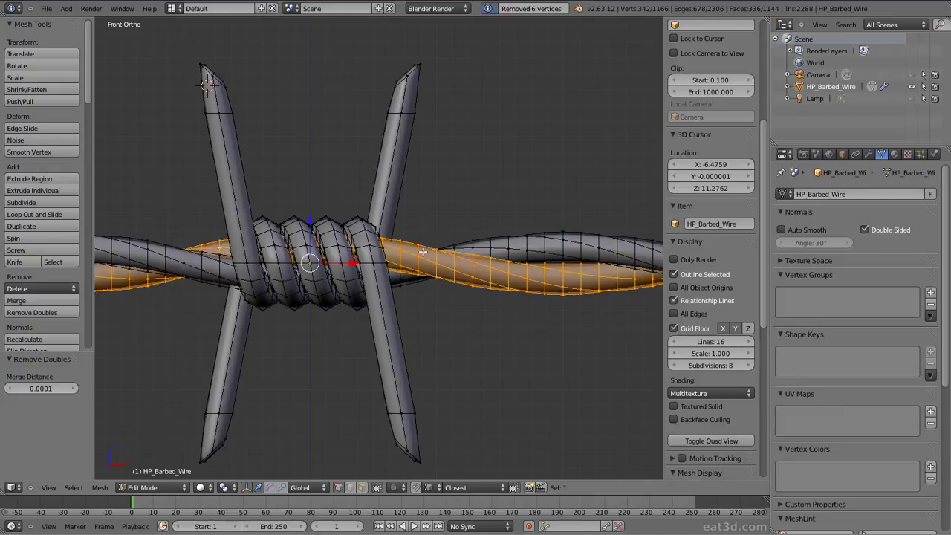
pyautogui.rightClick(484, 248)
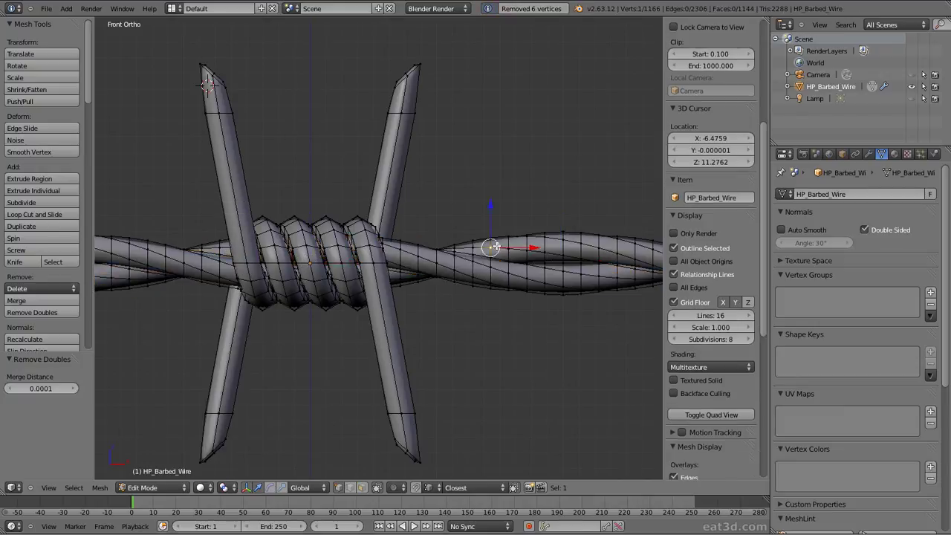
pyautogui.hotkey('ctrl', 'l')
pyautogui.press('w')
pyautogui.click(204, 269)
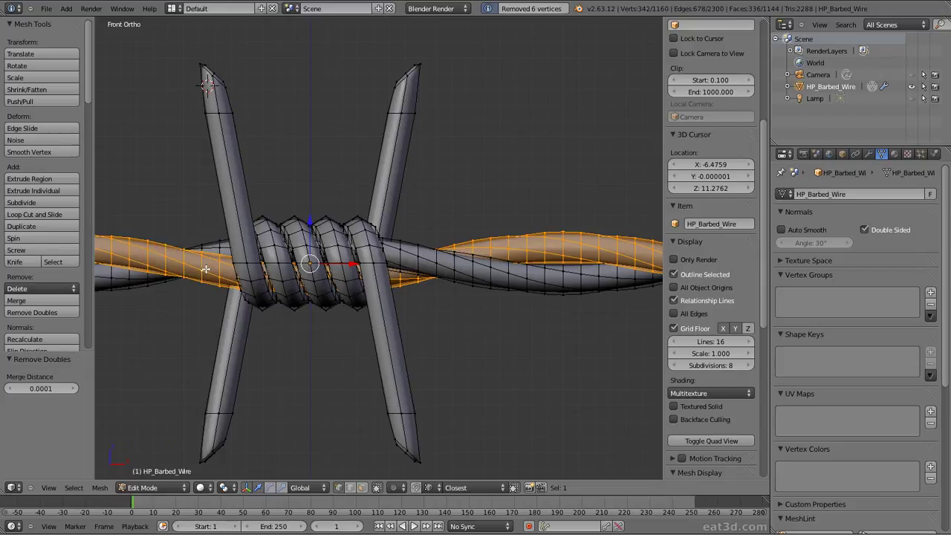
# Step: Turn Double Sided off and recalculate normals for the whole mesh
pyautogui.press('a')
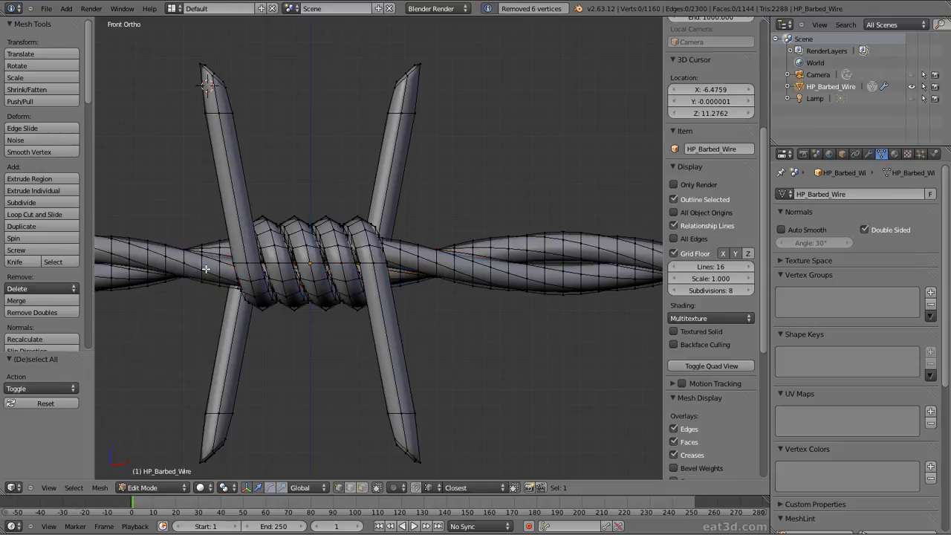
pyautogui.click(864, 230)
pyautogui.press('a')
pyautogui.hotkey('ctrl', 'shift', 'n')
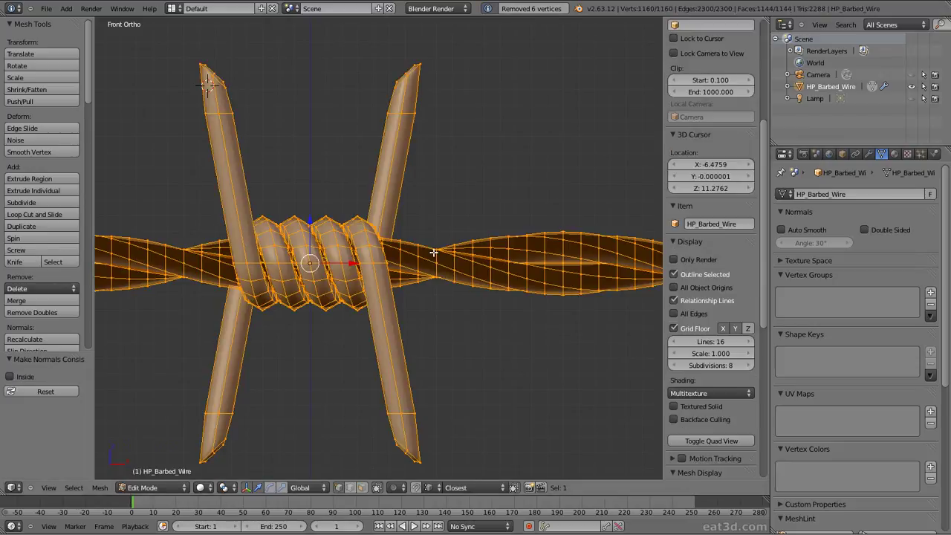
pyautogui.hotkey('ctrl', 'n')
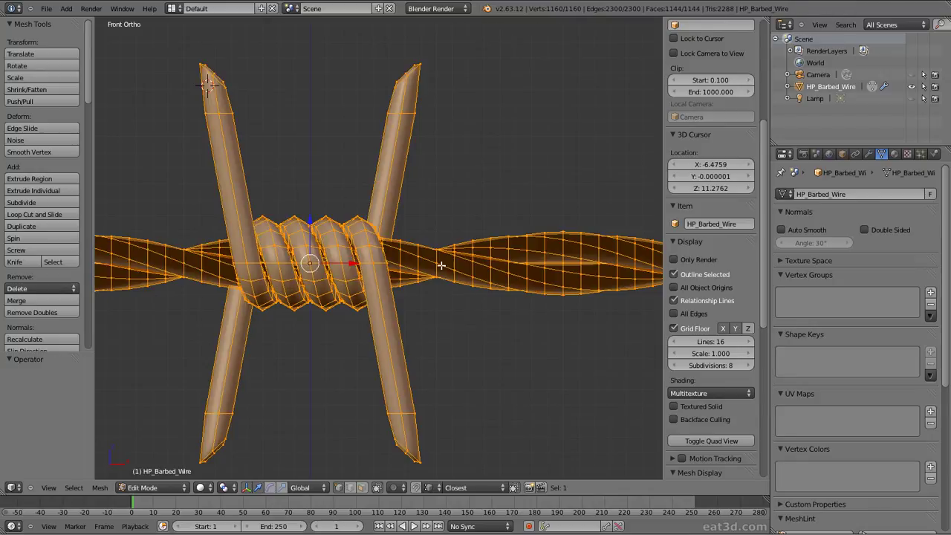
# Step: Select both linked strands, recalculate their normals outward, and return to Object Mode
pyautogui.rightClick(435, 261)
pyautogui.keyDown('shift'); pyautogui.rightClick(475, 249); pyautogui.keyUp('shift')
pyautogui.hotkey('ctrl', 'l')
pyautogui.hotkey('ctrl', 'shift', 'n')
pyautogui.press('Tab')
# Step: Select the barbed wire and snap the 3D cursor to it
pyautogui.press('a')
pyautogui.scroll(-5, 476, 248)
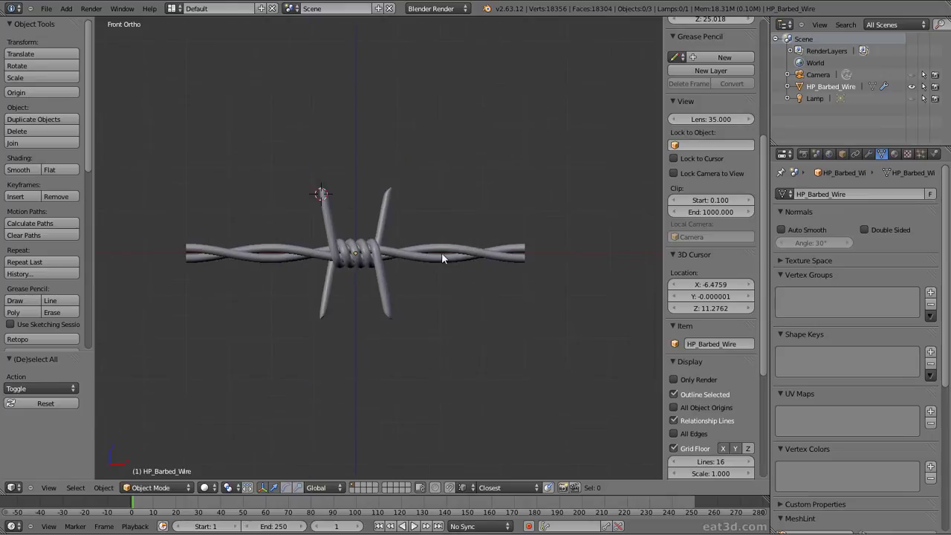
pyautogui.rightClick(366, 257)
pyautogui.hotkey('shift', 's')
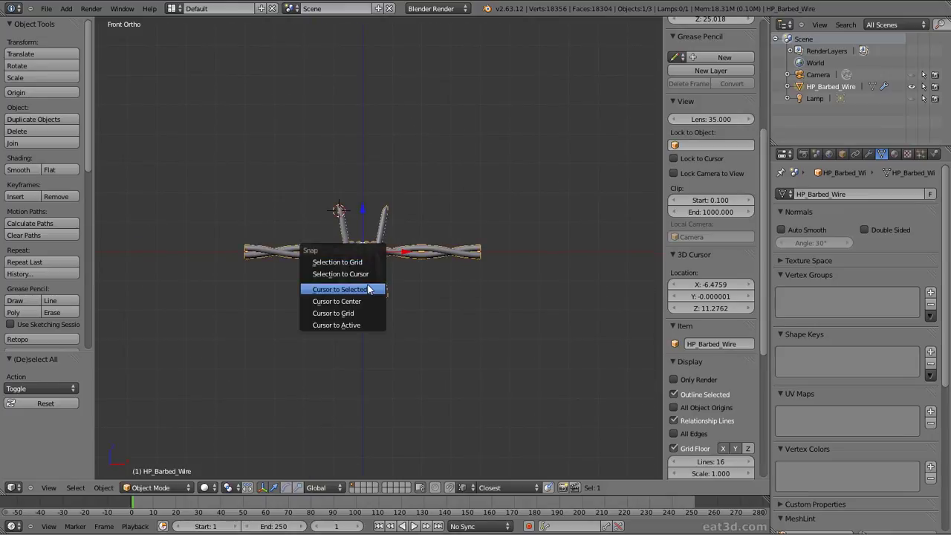
pyautogui.click(367, 286)
# Step: Collapse the Subsurf modifier panel, deselect, and bring up the Add Curve menu
pyautogui.click(865, 153)
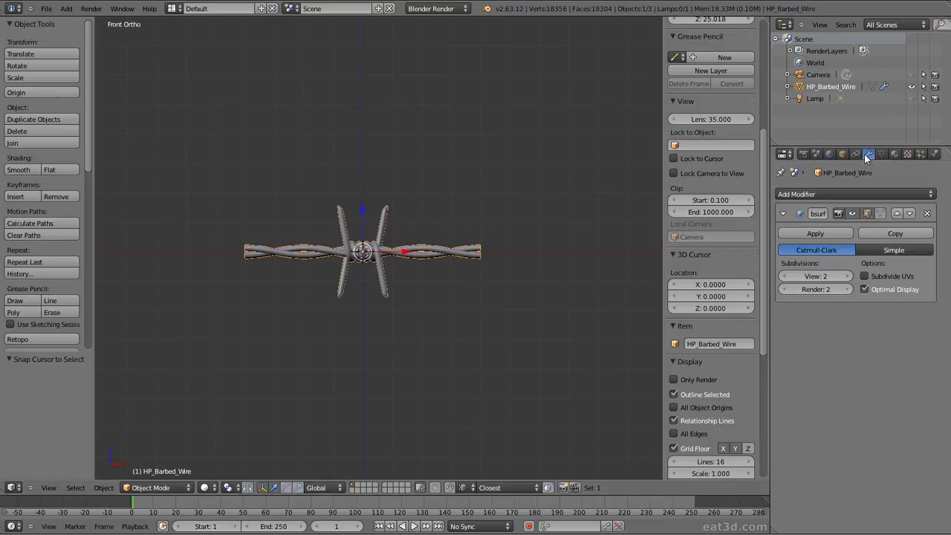
pyautogui.click(783, 213)
pyautogui.press('a')
pyautogui.press('space')
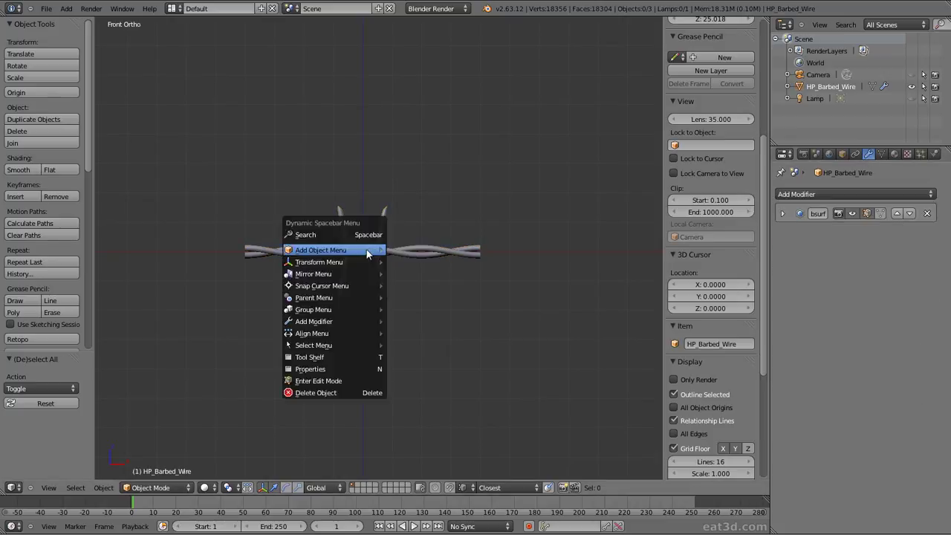
pyautogui.moveTo(367, 248)
pyautogui.moveTo(404, 253)
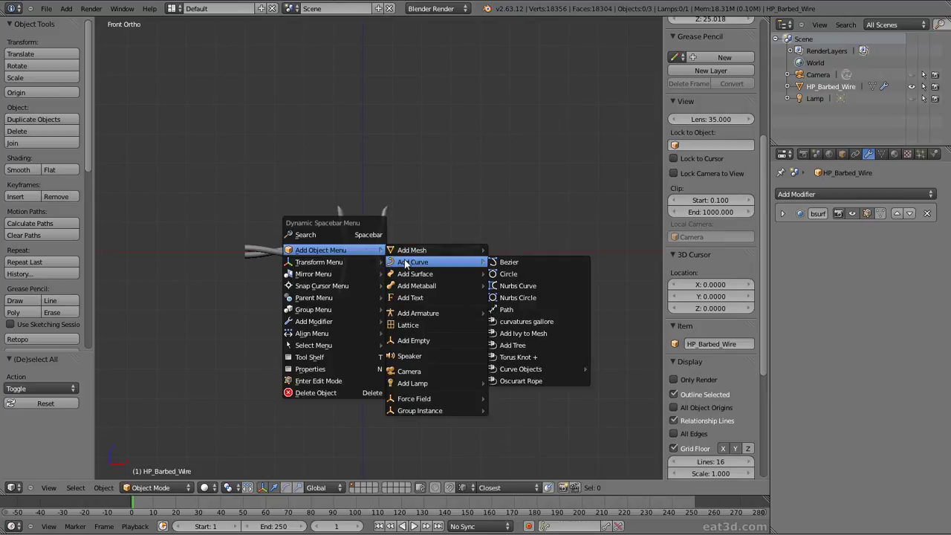
# Step: Add a Torus Knot curve and hide HP_Barbed_Wire in the outliner
pyautogui.click(516, 357)
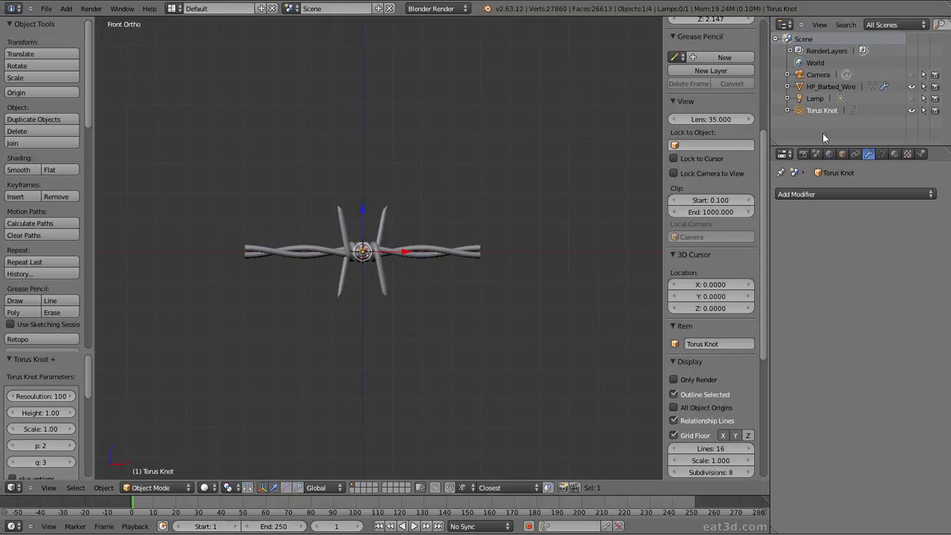
pyautogui.click(911, 87)
pyautogui.moveTo(297, 284); pyautogui.dragTo(427, 301, button='middle')
pyautogui.scroll(4, 409, 299)
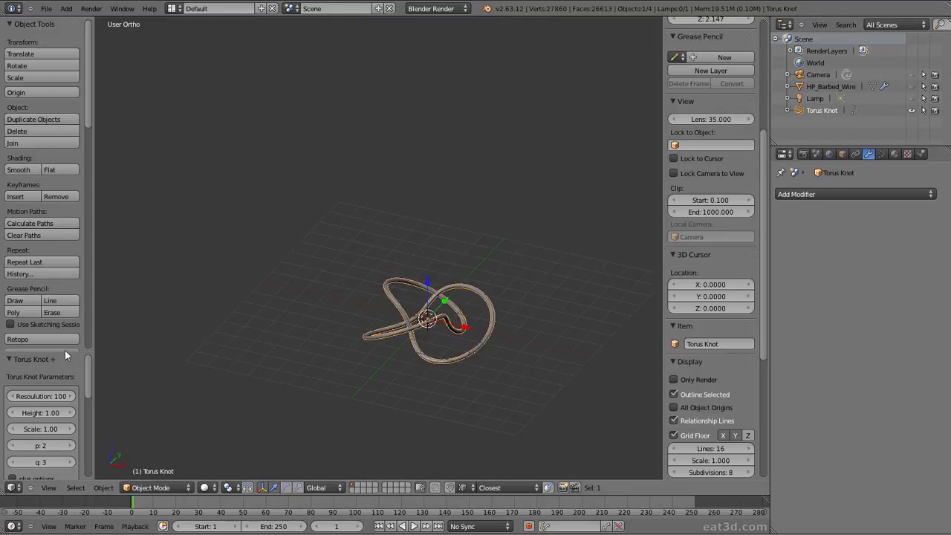
pyautogui.moveTo(65, 350); pyautogui.dragTo(63, 226)
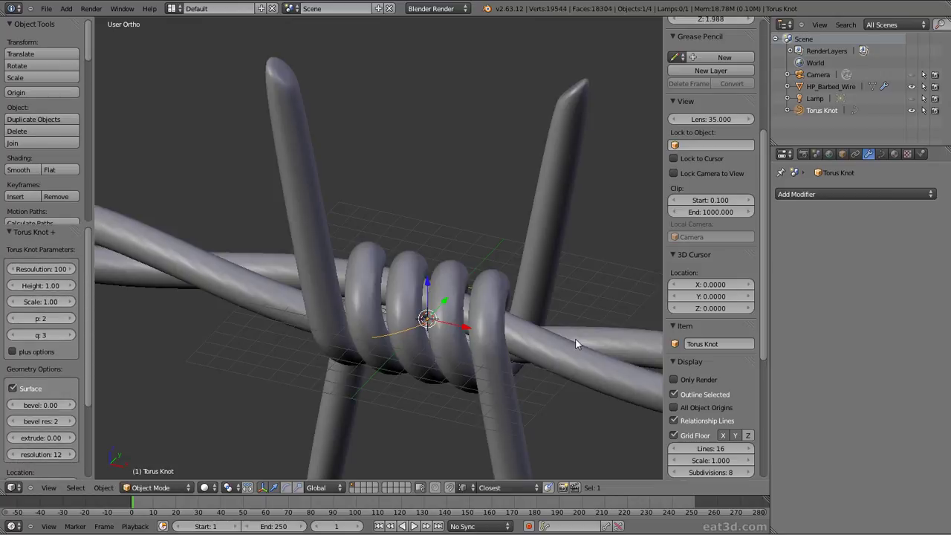
pyautogui.click(911, 87)
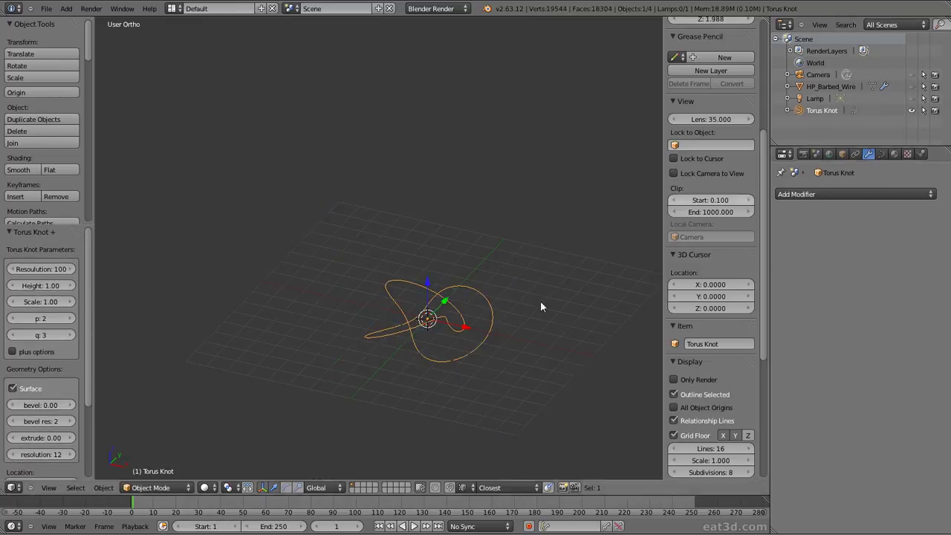
pyautogui.scroll(3, 395, 337)
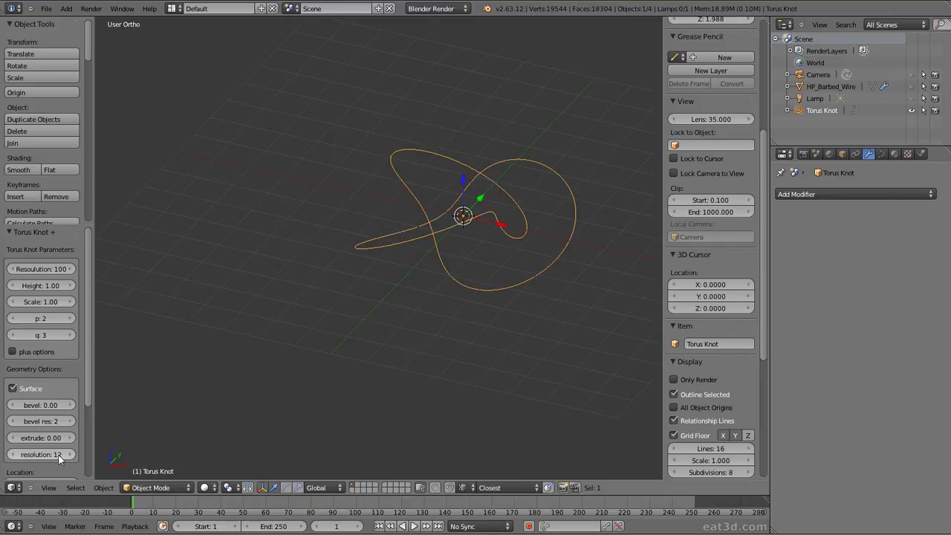
# Step: Set the Torus Knot's Resolution to 50, then check it in Edit Mode
pyautogui.click(54, 271)
pyautogui.write('50')
pyautogui.press('Return')
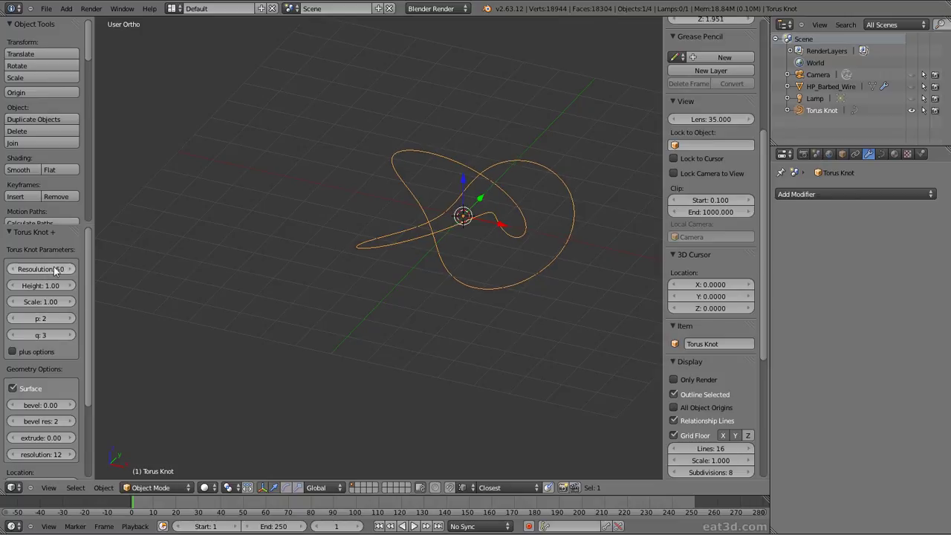
pyautogui.click(12, 351)
pyautogui.press('Tab')
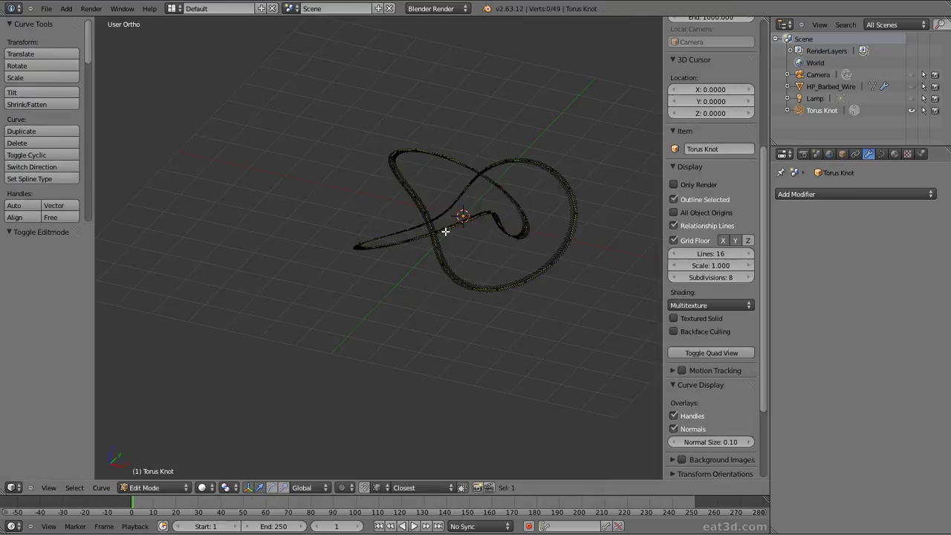
pyautogui.scroll(5, 484, 242)
pyautogui.scroll(-5, 483, 242)
pyautogui.press('Tab')
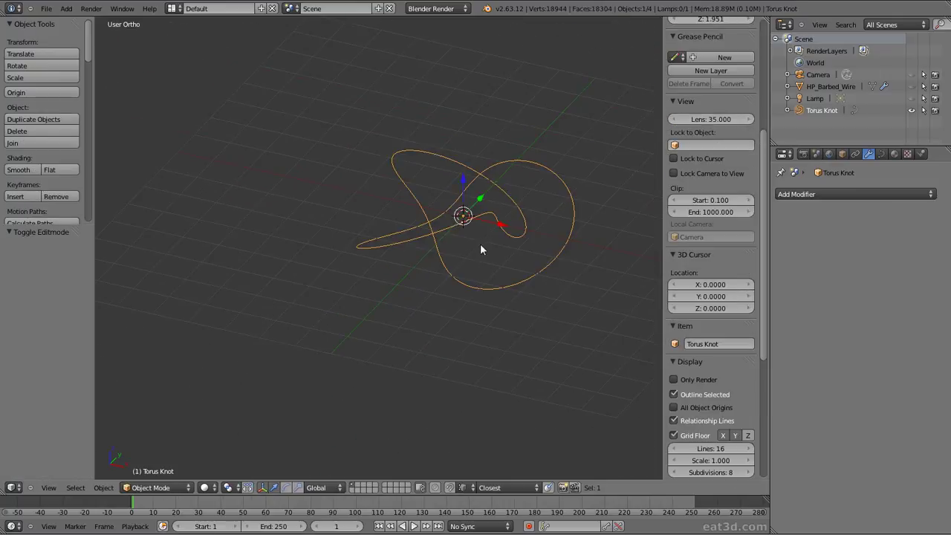
# Step: Switch to Front view and make HP_Barbed_Wire visible again
pyautogui.press('KP_1')
pyautogui.scroll(-1, 480, 249)
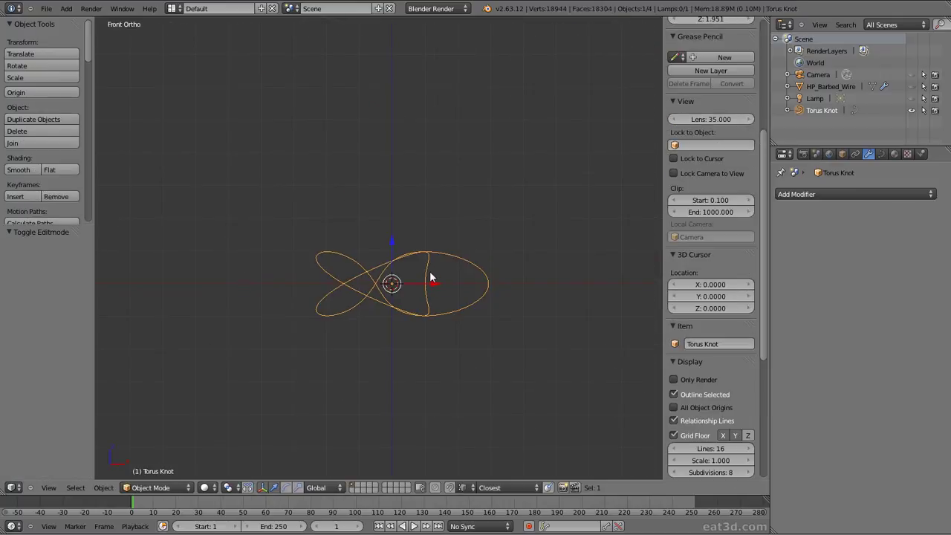
pyautogui.press('Tab')
pyautogui.press('Tab')
pyautogui.click(912, 86)
pyautogui.scroll(-8, 412, 276)
pyautogui.scroll(-4, 412, 274)
# Step: Scale the Torus Knot by 20 and then by 5, then select the wire
pyautogui.write('s')
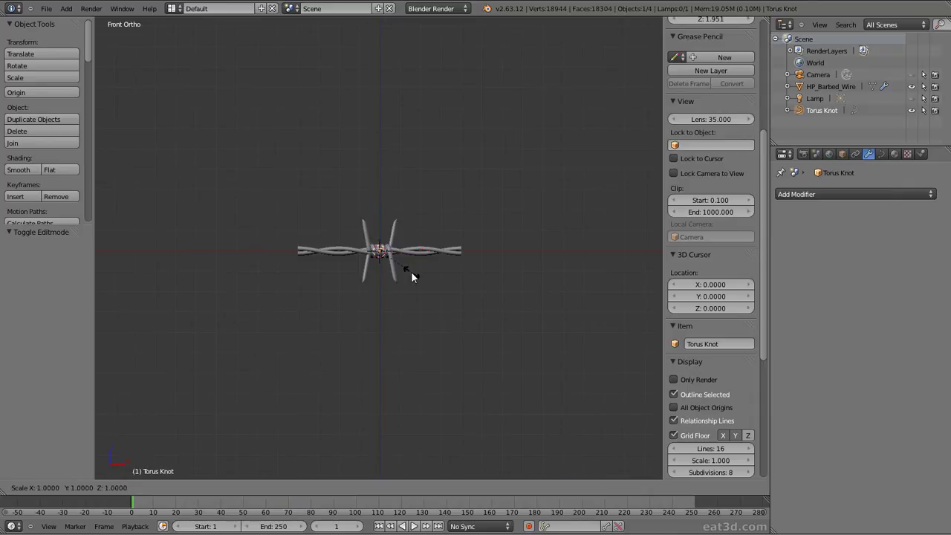
pyautogui.write('20')
pyautogui.press('Return')
pyautogui.write('s')
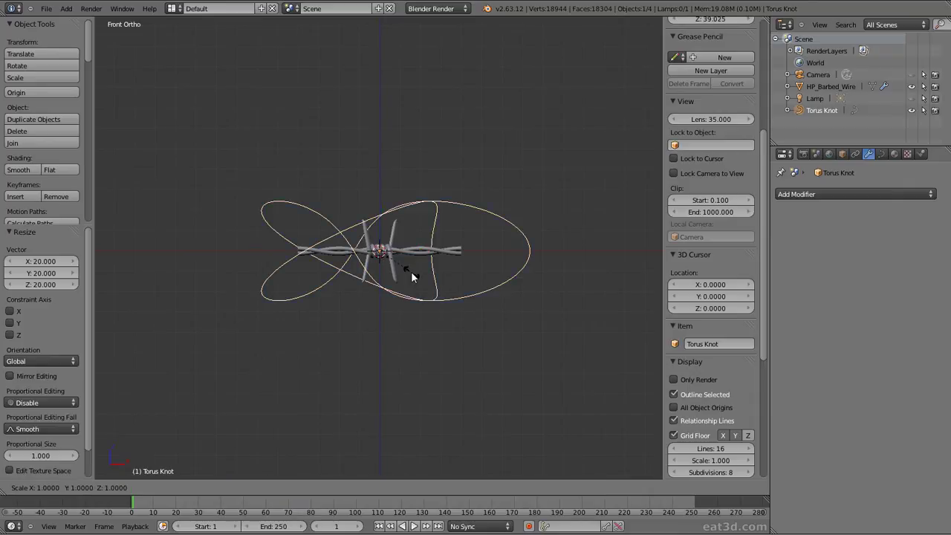
pyautogui.write('5')
pyautogui.press('Return')
pyautogui.scroll(-6, 414, 277)
pyautogui.moveTo(416, 272); pyautogui.dragTo(433, 272, button='middle')
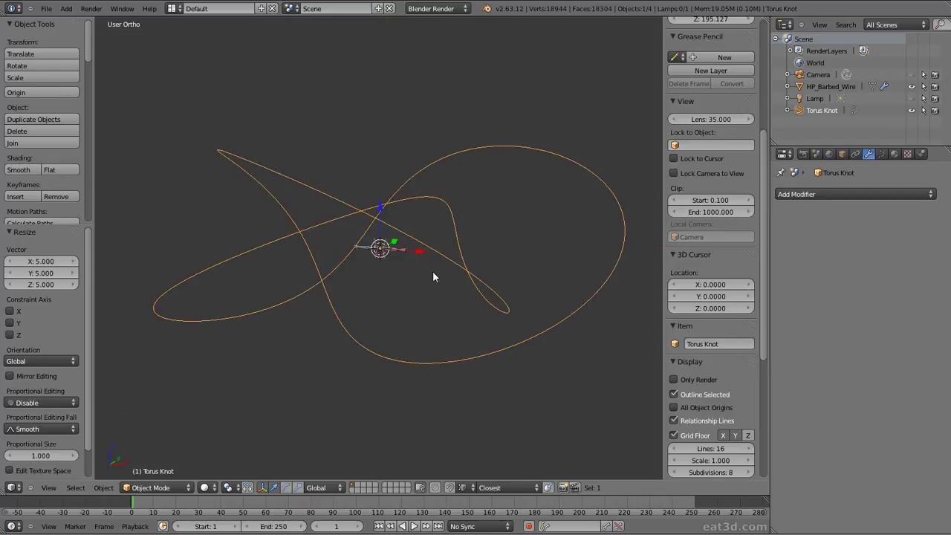
pyautogui.rightClick(399, 253)
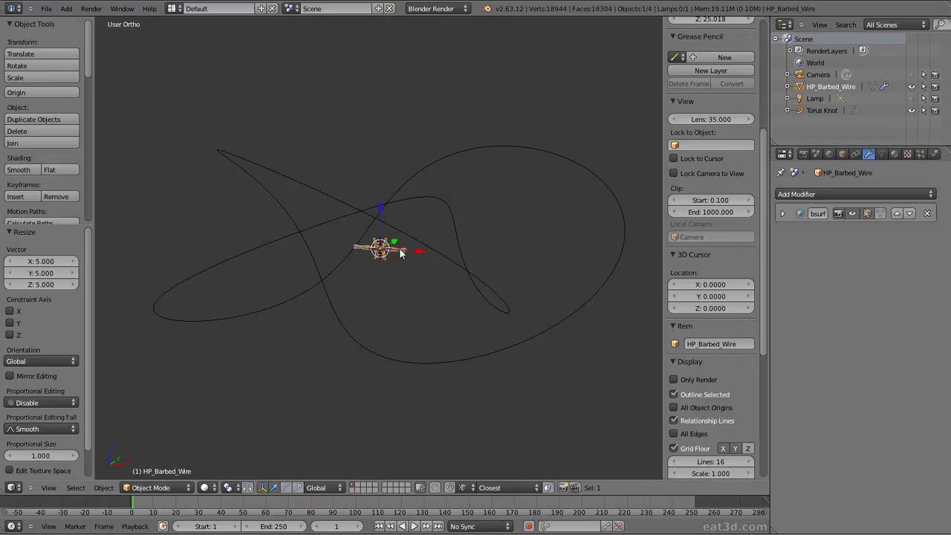
# Step: Add an Array modifier to the wire with Merge enabled
pyautogui.click(893, 193)
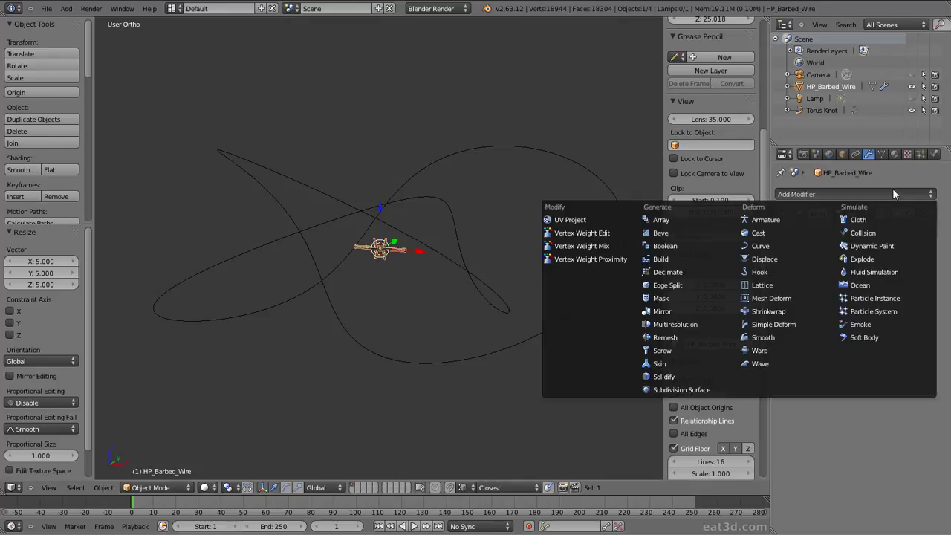
pyautogui.click(667, 219)
pyautogui.scroll(4, 463, 286)
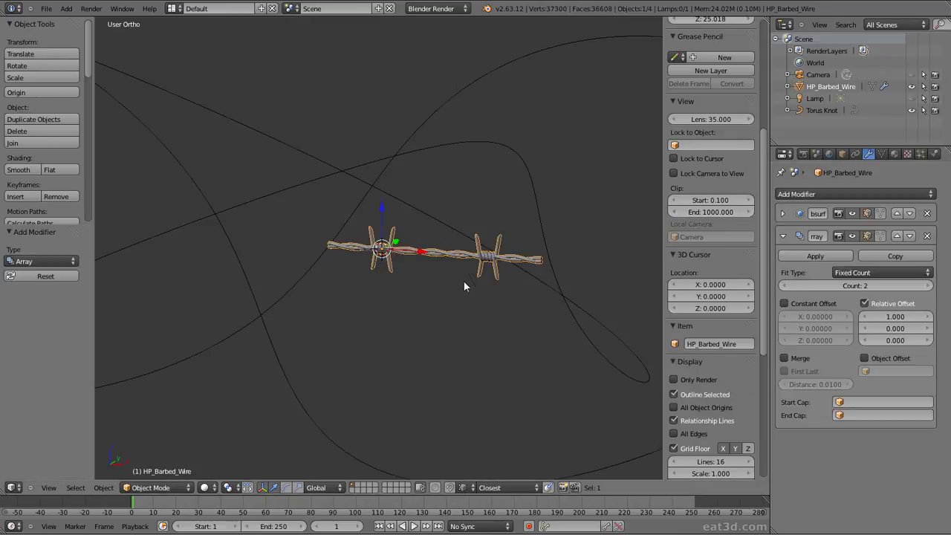
pyautogui.click(784, 358)
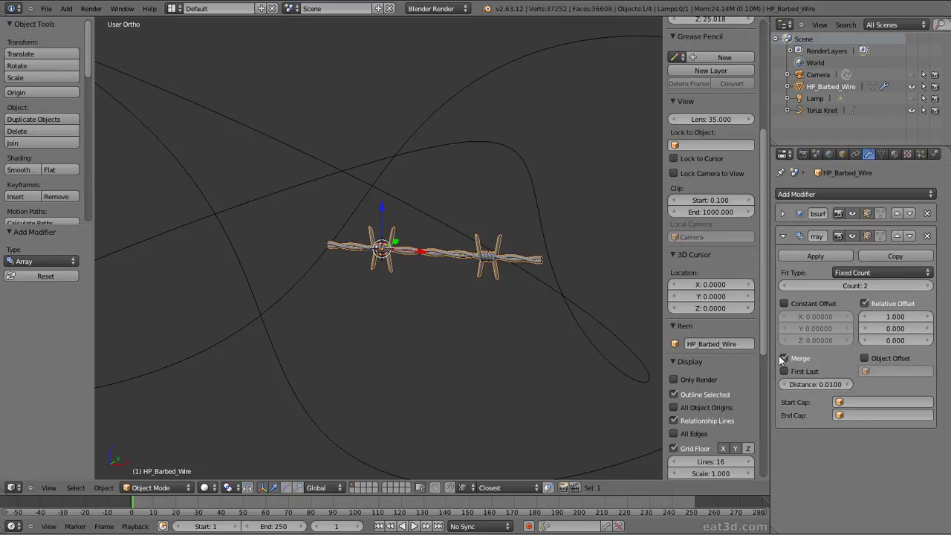
# Step: Set the Array to Fit Curve on Torus Knot and move it above Subsurf
pyautogui.scroll(2, 584, 291)
pyautogui.click(882, 274)
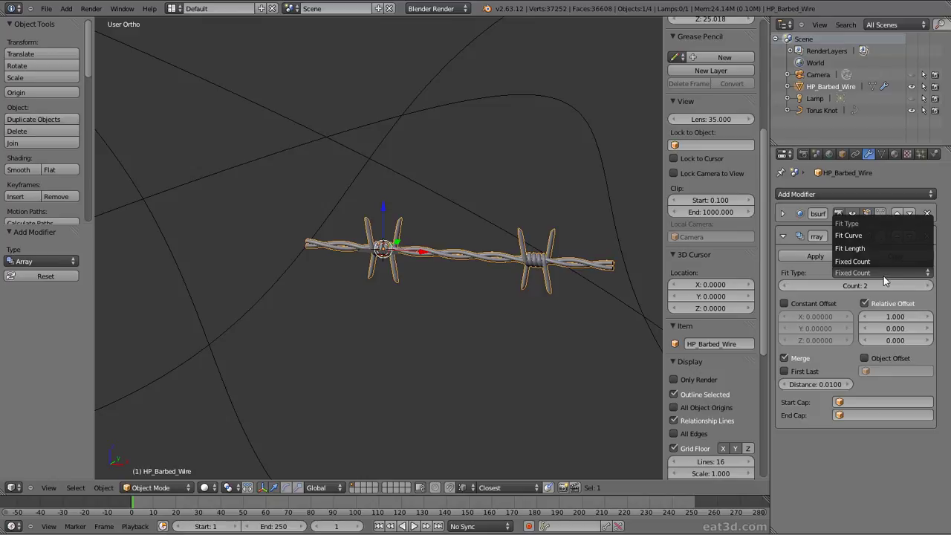
pyautogui.click(870, 235)
pyautogui.click(838, 286)
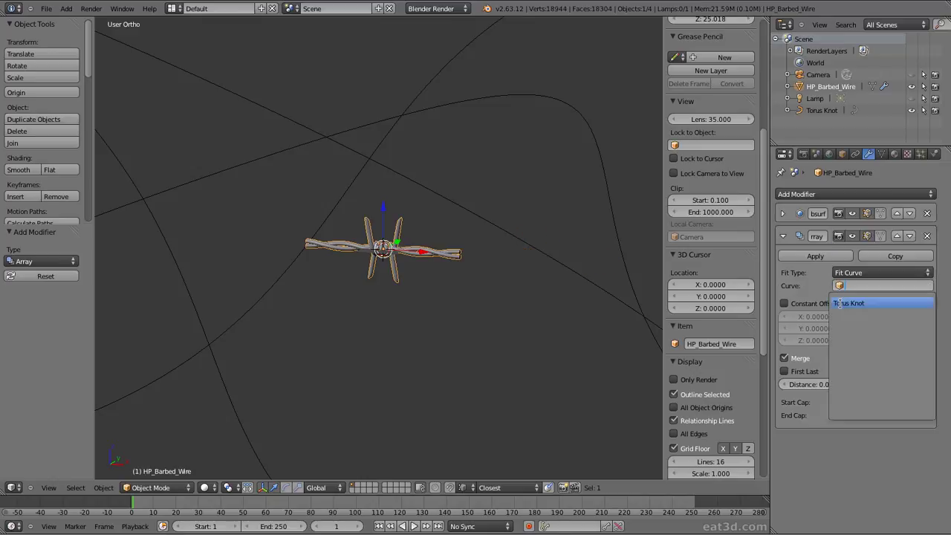
pyautogui.click(839, 303)
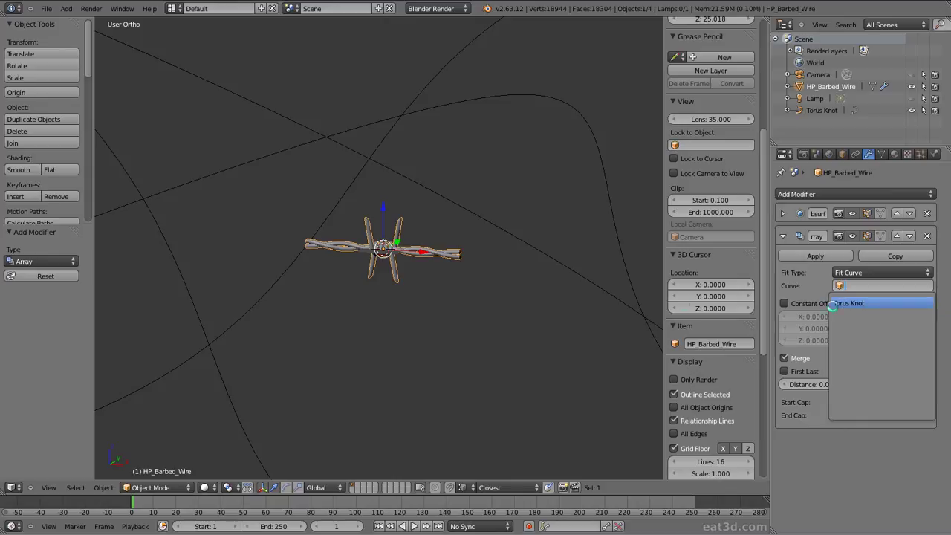
pyautogui.click(654, 299)
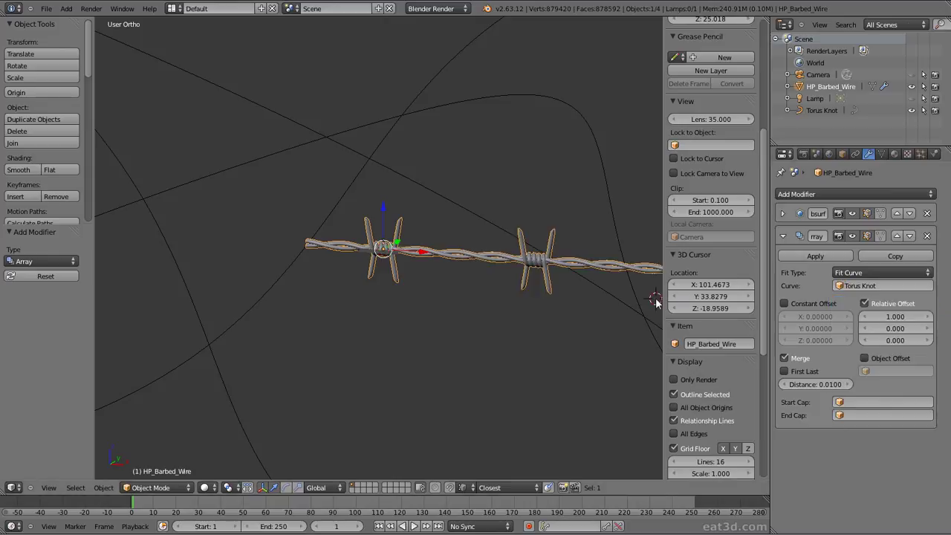
pyautogui.click(896, 235)
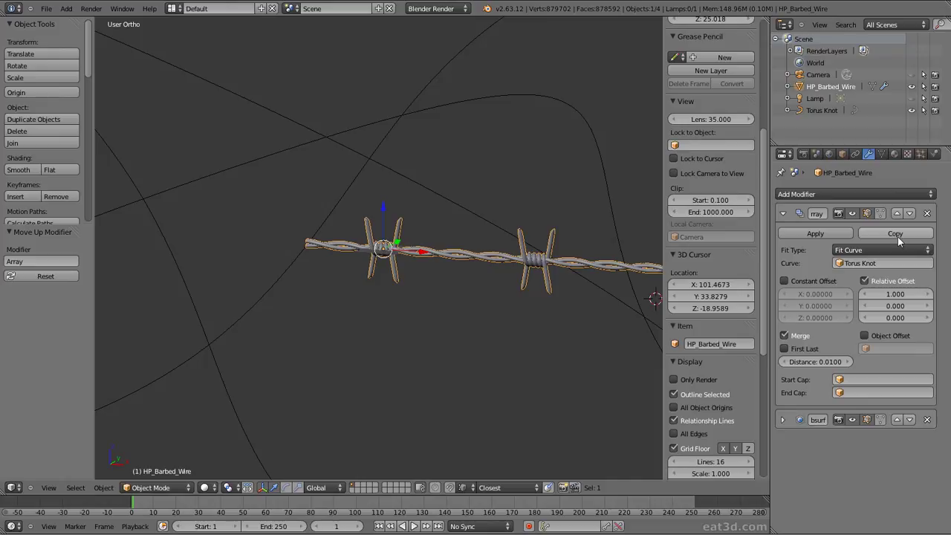
pyautogui.scroll(-6, 561, 272)
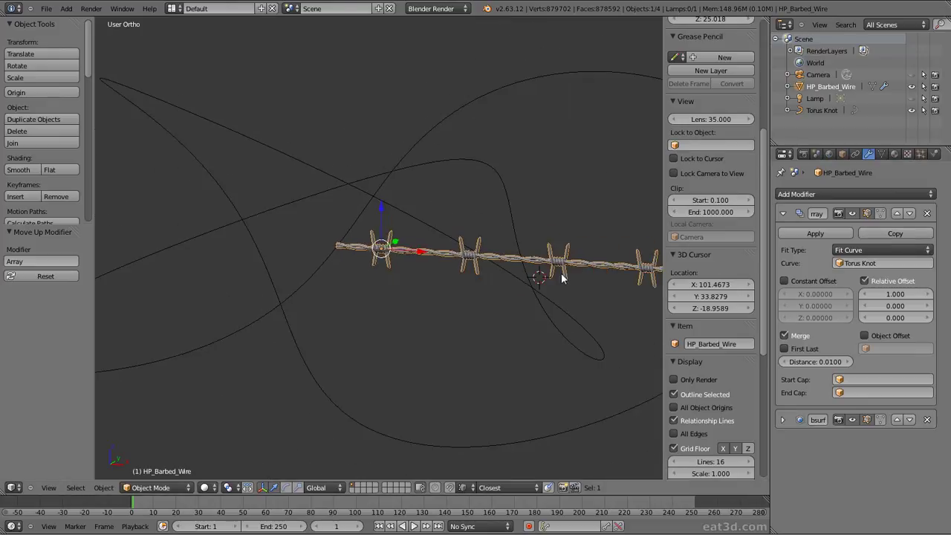
pyautogui.moveTo(560, 273); pyautogui.dragTo(602, 281, button='middle')
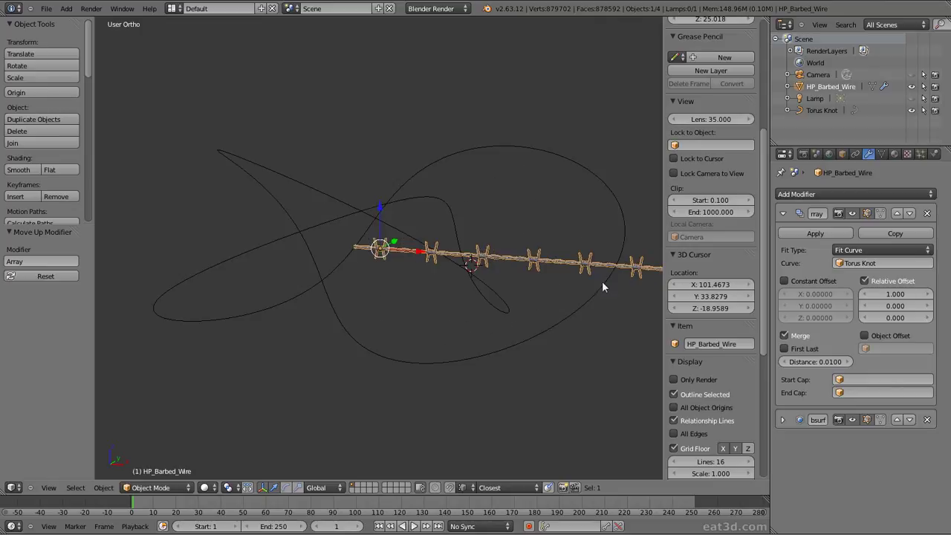
# Step: Add a Curve modifier above Subsurf with Torus Knot as its Object
pyautogui.click(799, 194)
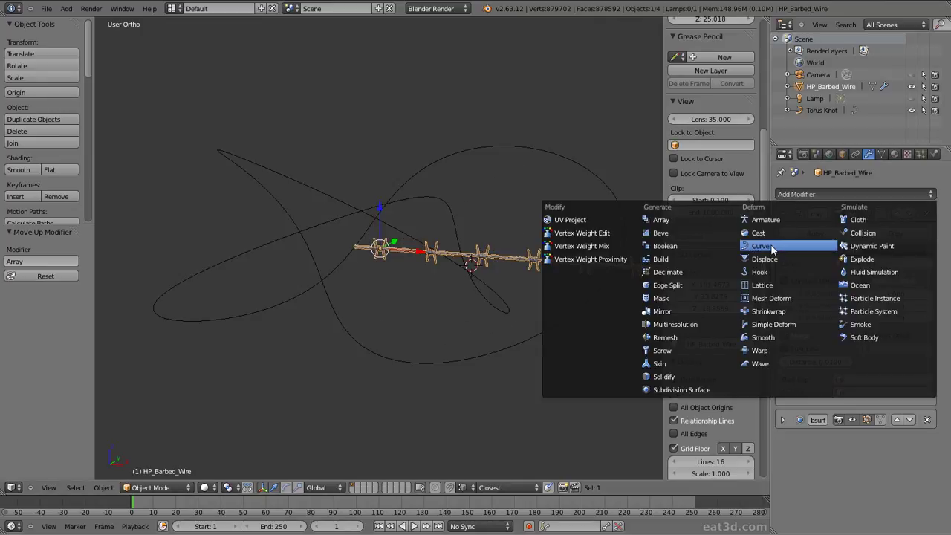
pyautogui.click(795, 249)
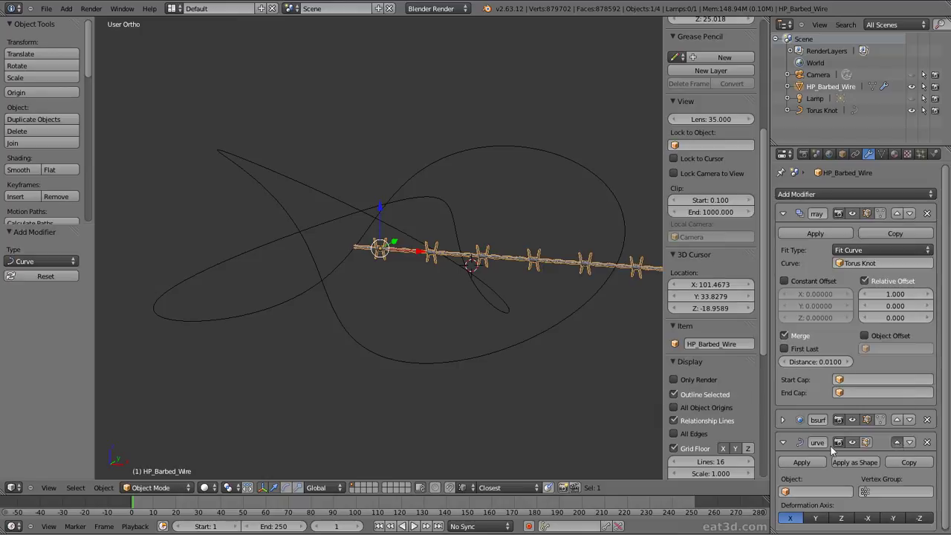
pyautogui.click(794, 445)
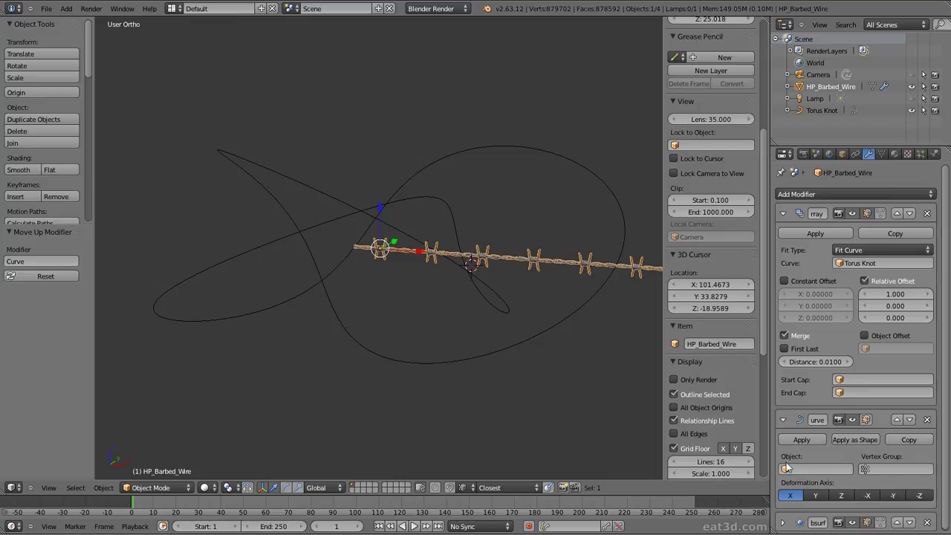
pyautogui.scroll(-3, 814, 474)
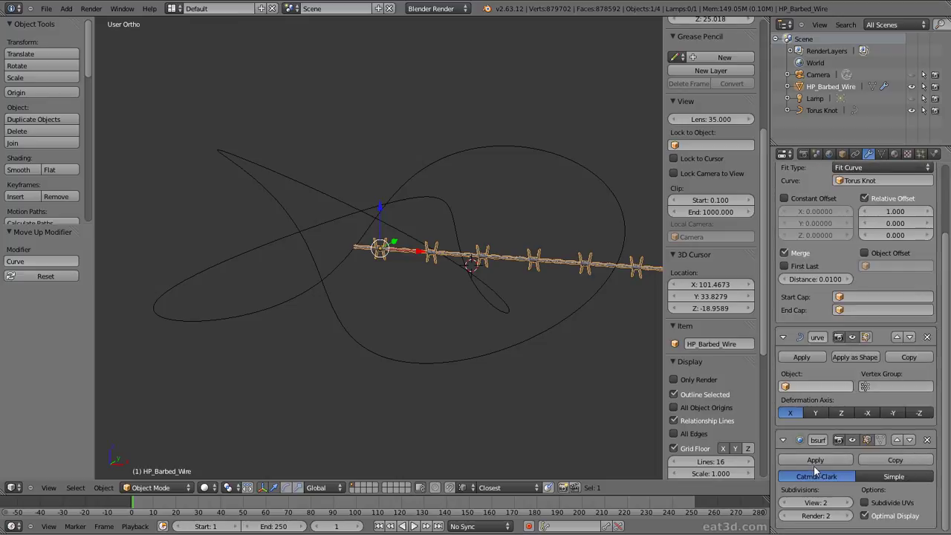
pyautogui.click(784, 439)
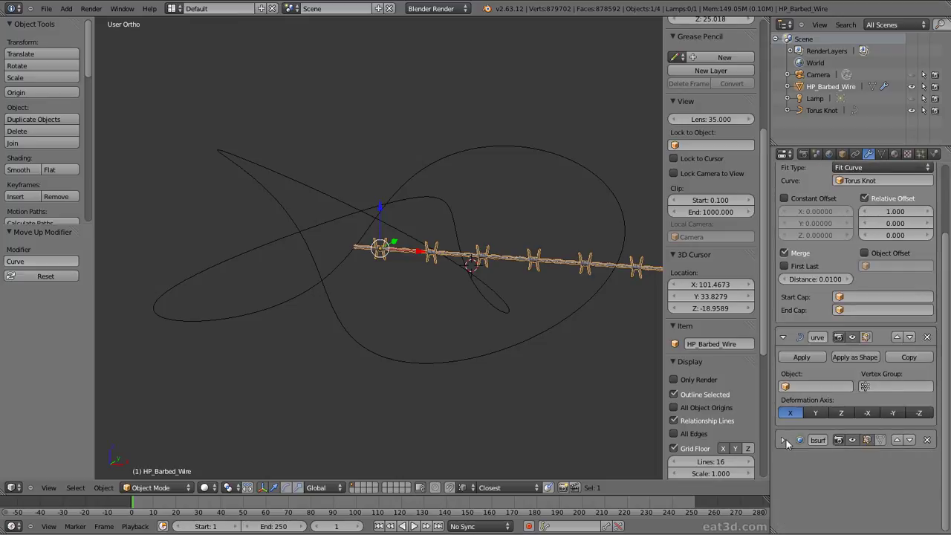
pyautogui.click(786, 385)
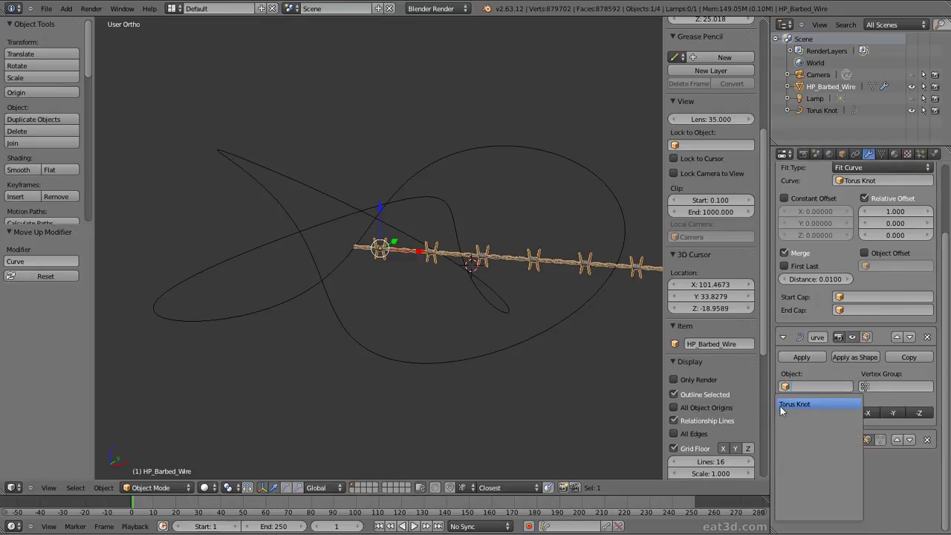
pyautogui.click(794, 404)
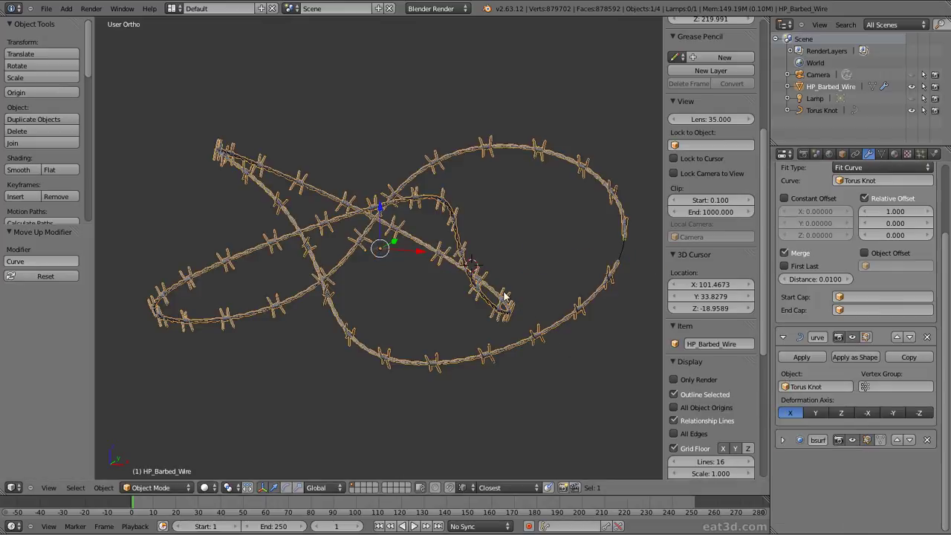
pyautogui.scroll(4, 503, 295)
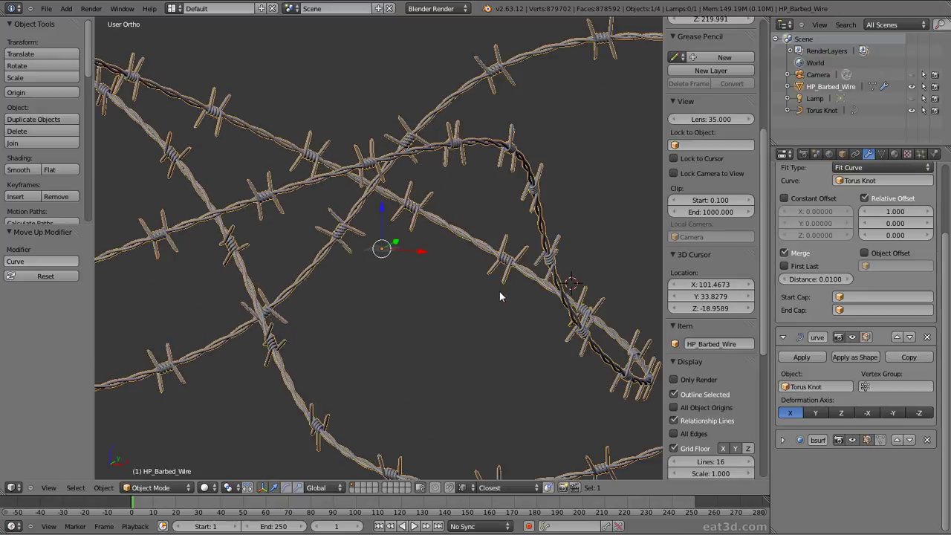
# Step: Deselect everything and select the Torus Knot curve
pyautogui.press('a')
pyautogui.scroll(-4, 499, 296)
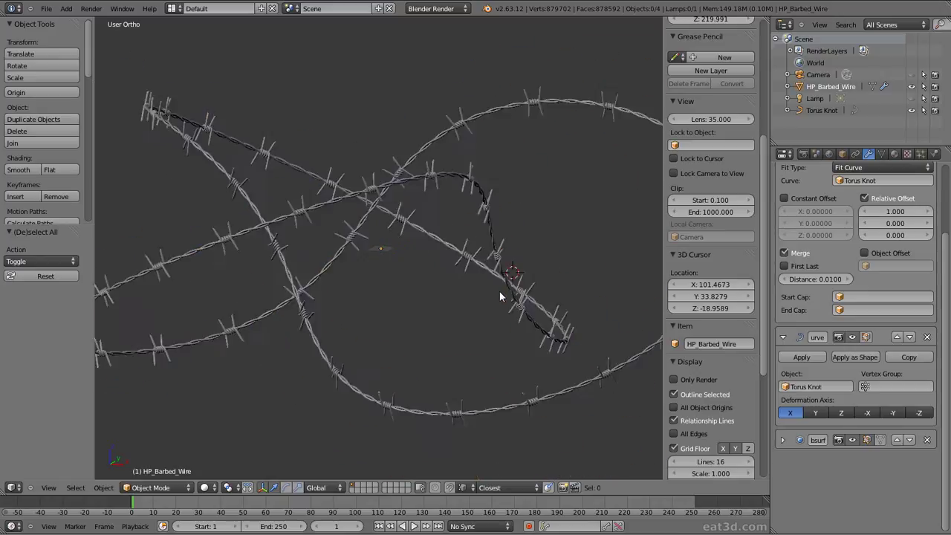
pyautogui.moveTo(499, 296); pyautogui.dragTo(557, 272, button='middle')
pyautogui.rightClick(555, 253)
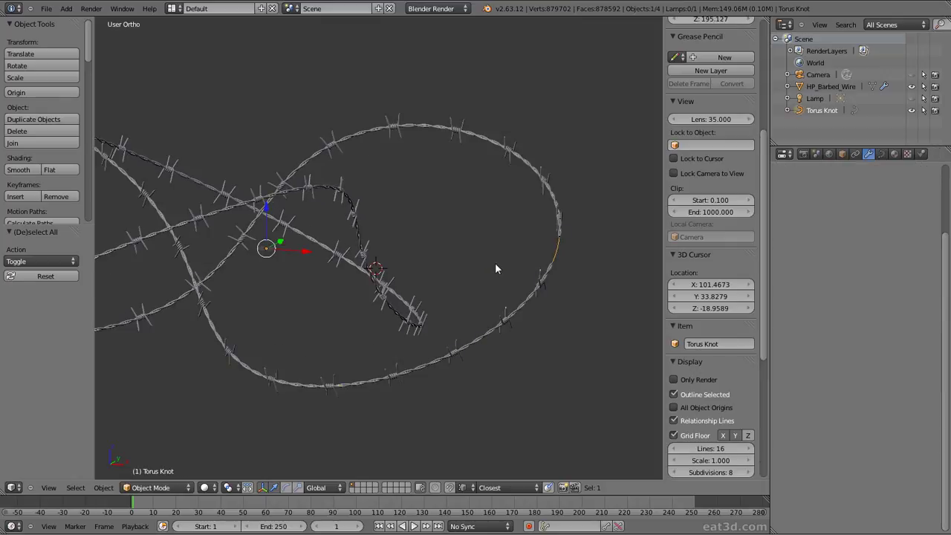
pyautogui.moveTo(545, 279); pyautogui.dragTo(476, 312, button='middle')
pyautogui.scroll(6, 469, 322)
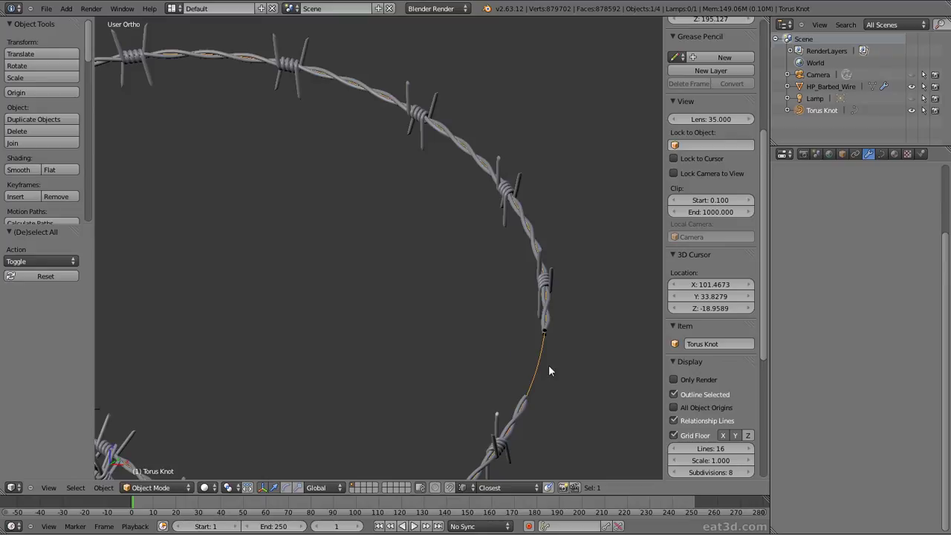
# Step: Scale the knot's points by 1.007 in Edit Mode, then view from the Front
pyautogui.press('Tab')
pyautogui.press('s')
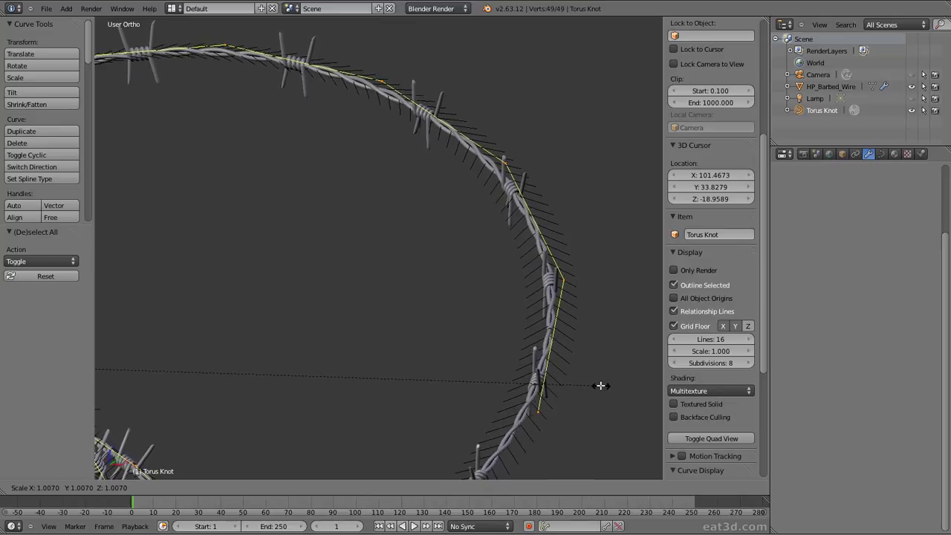
pyautogui.click(598, 382)
pyautogui.scroll(-6, 577, 378)
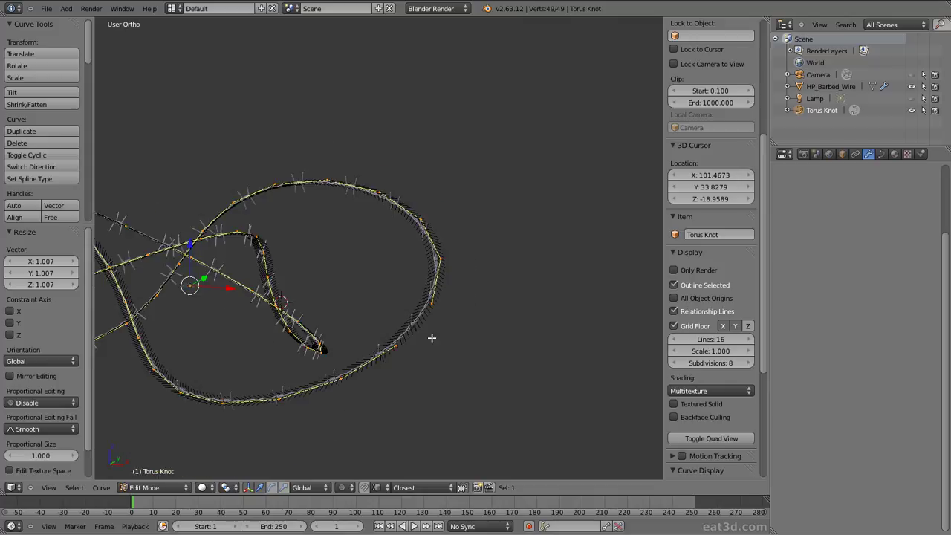
pyautogui.press('Tab')
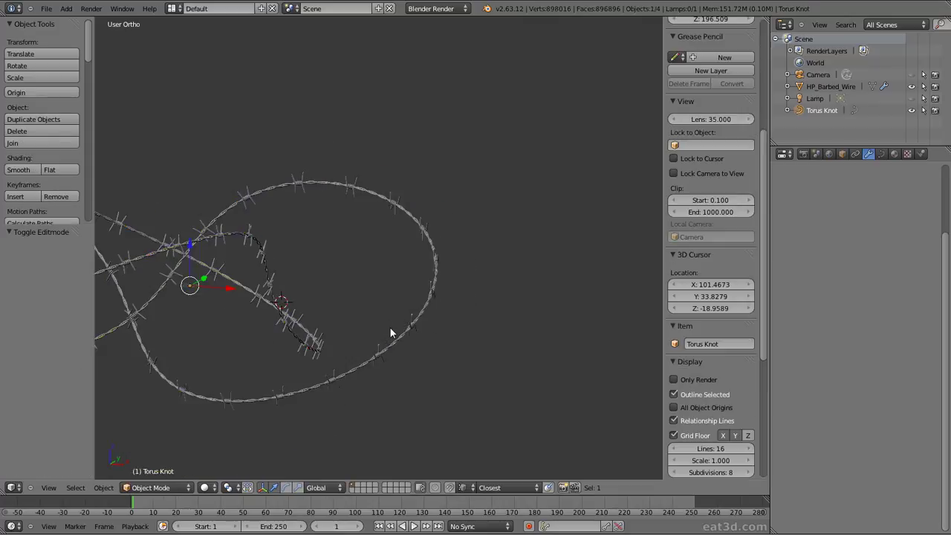
pyautogui.press('KP_1')
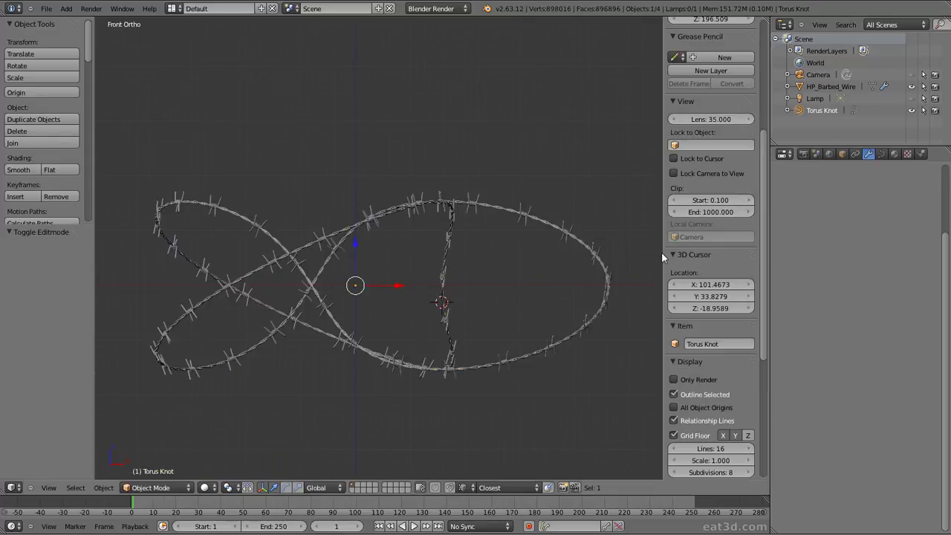
# Step: Hide the Torus Knot, maximize the 3D view, and hide the tool shelf
pyautogui.click(911, 110)
pyautogui.scroll(3, 494, 205)
pyautogui.scroll(-2, 492, 205)
pyautogui.hotkey('ctrl', 'Up')
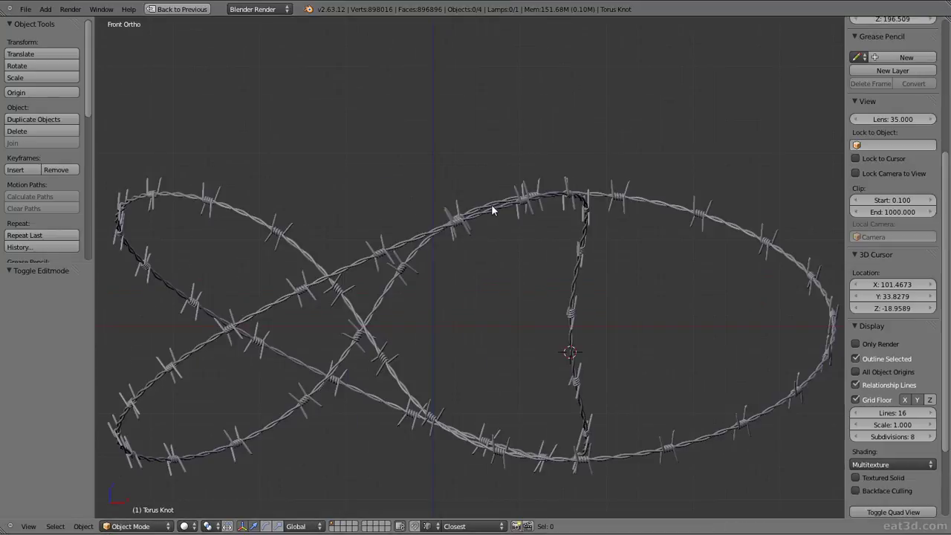
pyautogui.press('t')
pyautogui.keyDown('shift'); pyautogui.scroll(-2, 543, 238); pyautogui.keyUp('shift')
# Step: Switch to perspective at a three-quarter angle and enable Only Render
pyautogui.press('KP_5')
pyautogui.scroll(-4, 544, 239)
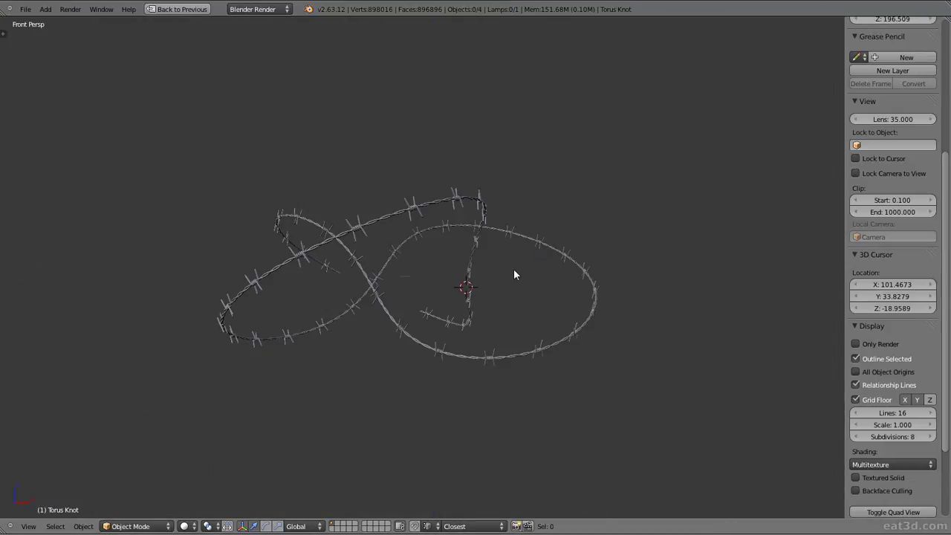
pyautogui.scroll(1, 513, 269)
pyautogui.moveTo(514, 269); pyautogui.dragTo(524, 295, button='middle')
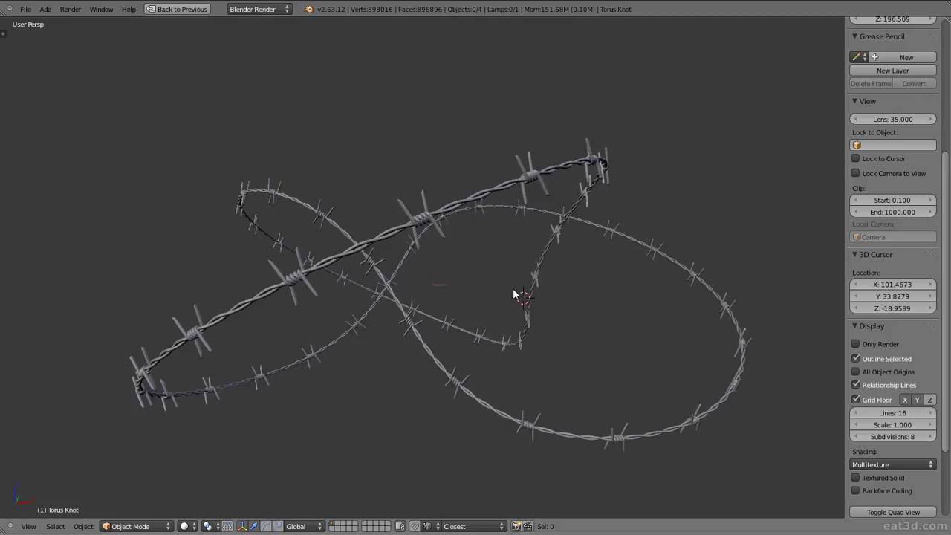
pyautogui.click(855, 343)
pyautogui.moveTo(655, 344); pyautogui.dragTo(627, 341, button='middle')
# Step: Hide the properties sidebar and make an OpenGL render of the viewport
pyautogui.press('n')
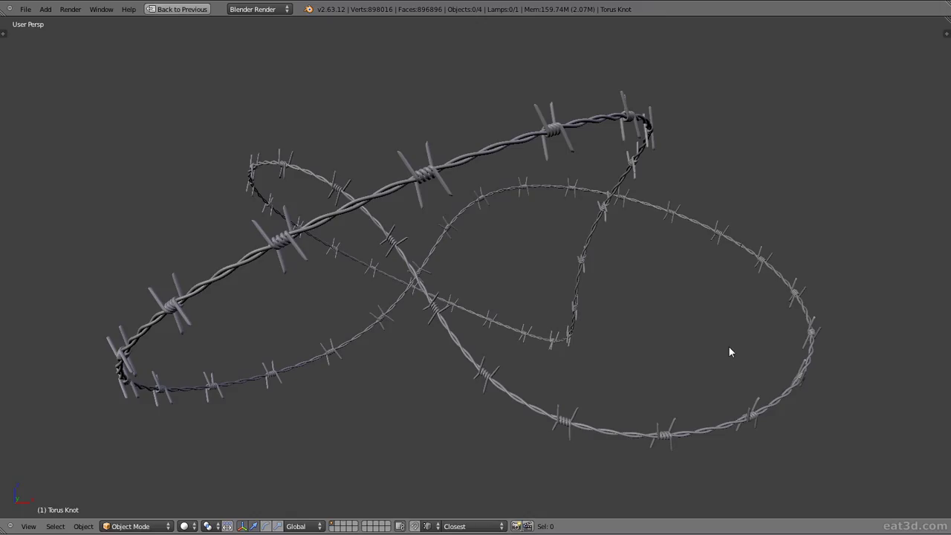
pyautogui.click(516, 526)
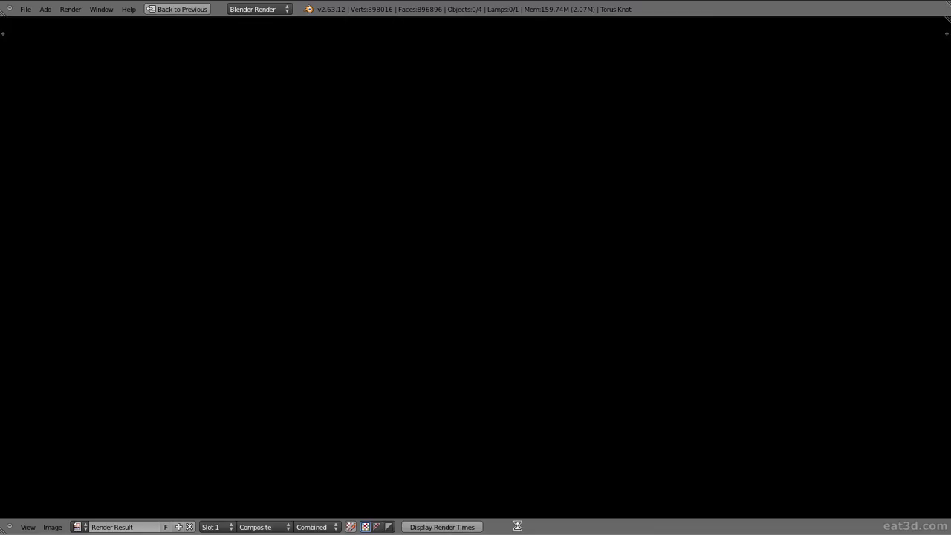